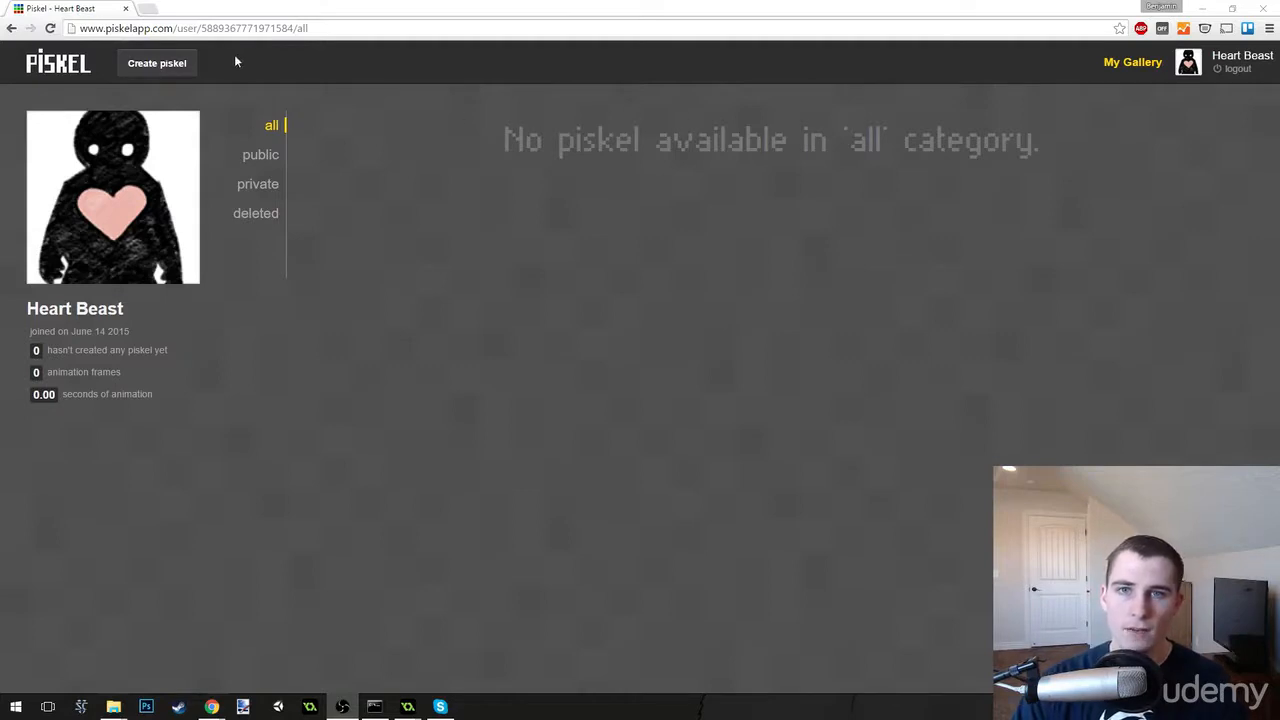
# Create a new sprite and draw a solid black square head, about 7 by 7 pixels, near the canvas's upper centre.
pyautogui.click(149, 66)
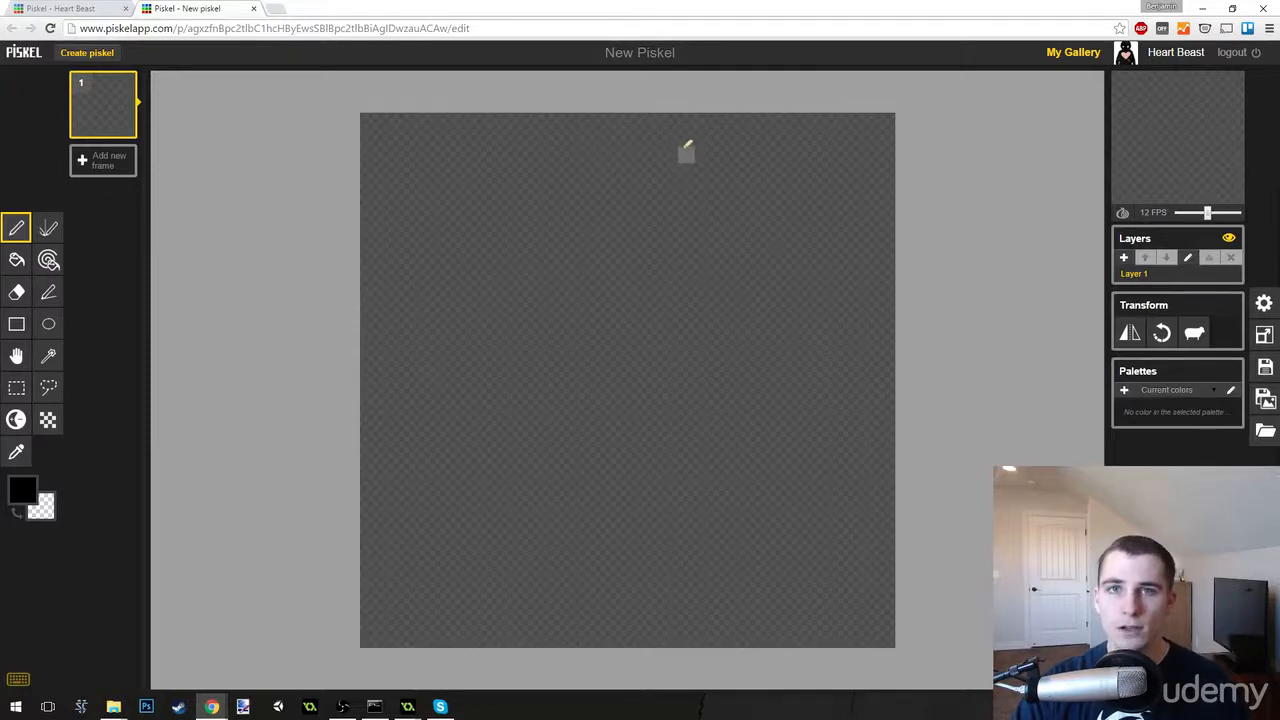
pyautogui.moveTo(585, 154)
pyautogui.mouseDown()
pyautogui.moveTo(691, 153)
pyautogui.moveTo(682, 243)
pyautogui.moveTo(668, 243)
pyautogui.moveTo(683, 252)
pyautogui.moveTo(660, 254)
pyautogui.moveTo(586, 252)
pyautogui.moveTo(575, 159)
pyautogui.moveTo(576, 193)
pyautogui.moveTo(601, 189)
pyautogui.moveTo(600, 177)
pyautogui.moveTo(682, 170)
pyautogui.moveTo(679, 208)
pyautogui.moveTo(660, 184)
pyautogui.moveTo(608, 208)
pyautogui.moveTo(627, 224)
pyautogui.moveTo(658, 217)
pyautogui.moveTo(613, 211)
pyautogui.moveTo(611, 229)
pyautogui.moveTo(619, 203)
pyautogui.moveTo(669, 234)
pyautogui.mouseUp()
pyautogui.rightClick(572, 170)
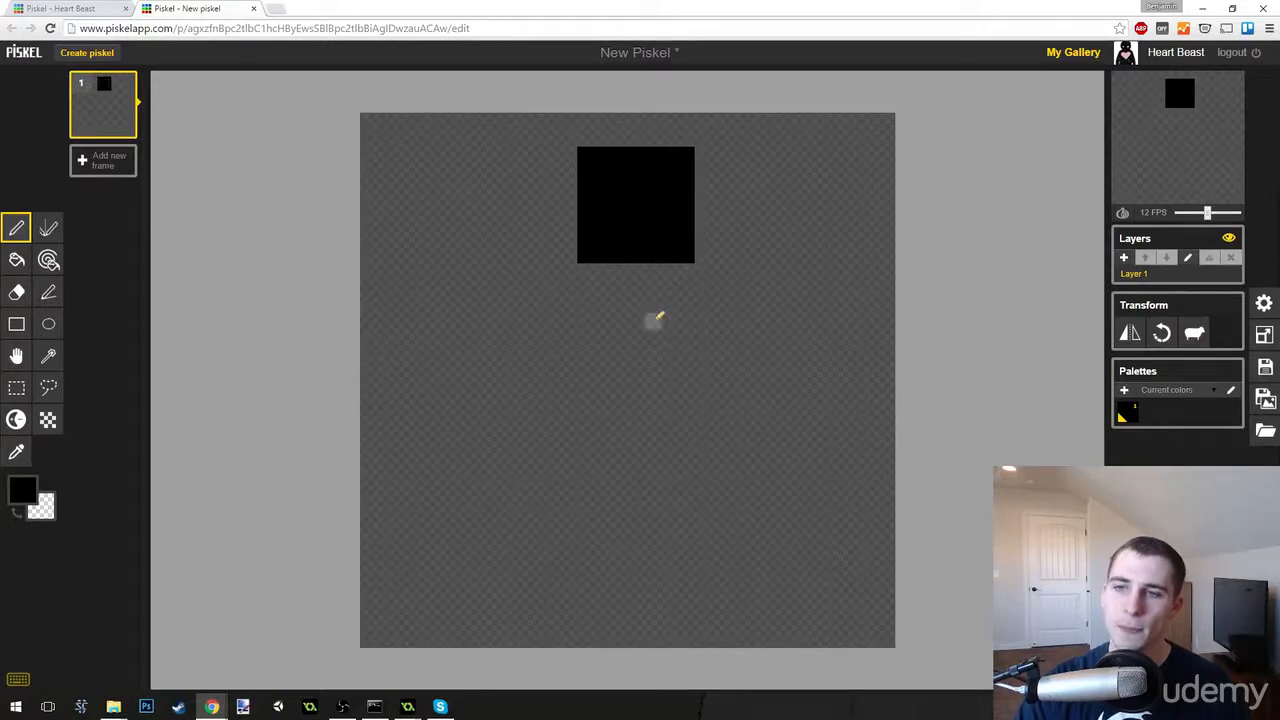
# Draw a black torso about 9 pixels wide and 12 pixels tall directly beneath the head and fill its interior.
pyautogui.click(570, 272)
pyautogui.moveTo(583, 270); pyautogui.dragTo(710, 270)
pyautogui.click(568, 288)
pyautogui.moveTo(570, 290)
pyautogui.mouseDown()
pyautogui.moveTo(569, 452)
pyautogui.moveTo(689, 446)
pyautogui.moveTo(714, 405)
pyautogui.moveTo(703, 274)
pyautogui.mouseUp()
pyautogui.moveTo(688, 440)
pyautogui.mouseDown()
pyautogui.moveTo(702, 369)
pyautogui.moveTo(689, 336)
pyautogui.moveTo(698, 391)
pyautogui.moveTo(699, 280)
pyautogui.mouseUp()
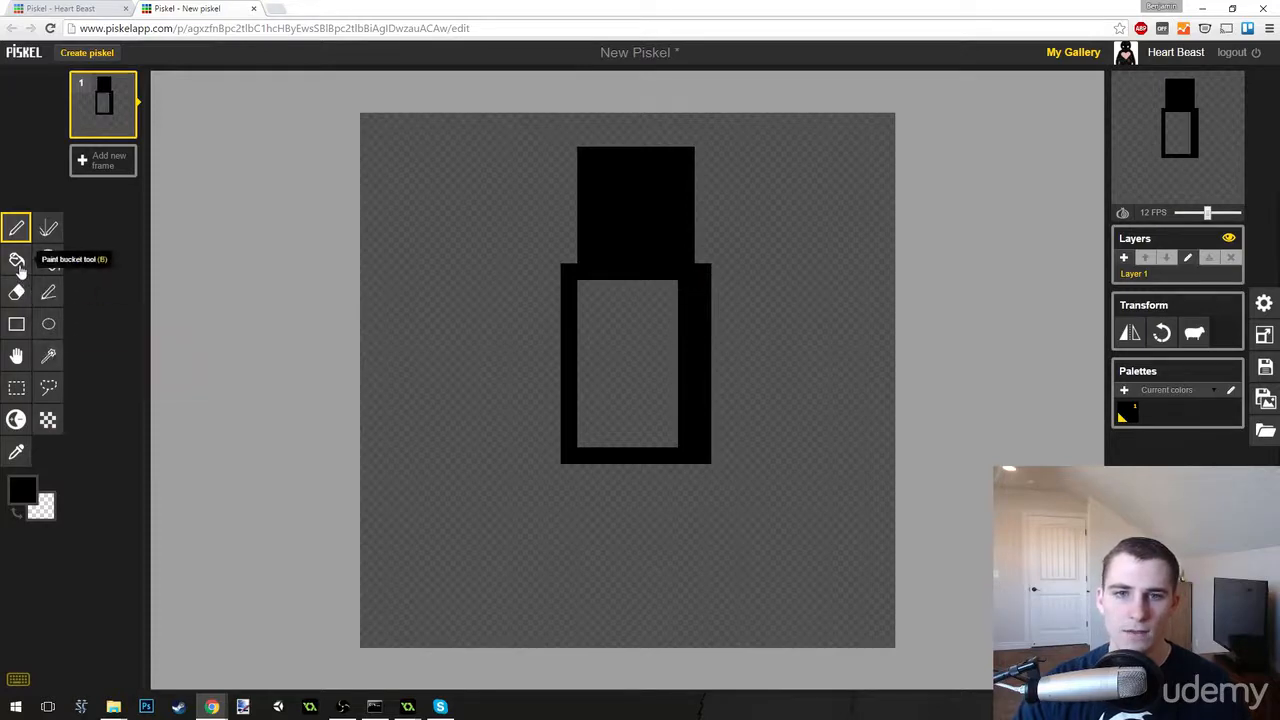
pyautogui.press('b')
pyautogui.click(615, 320)
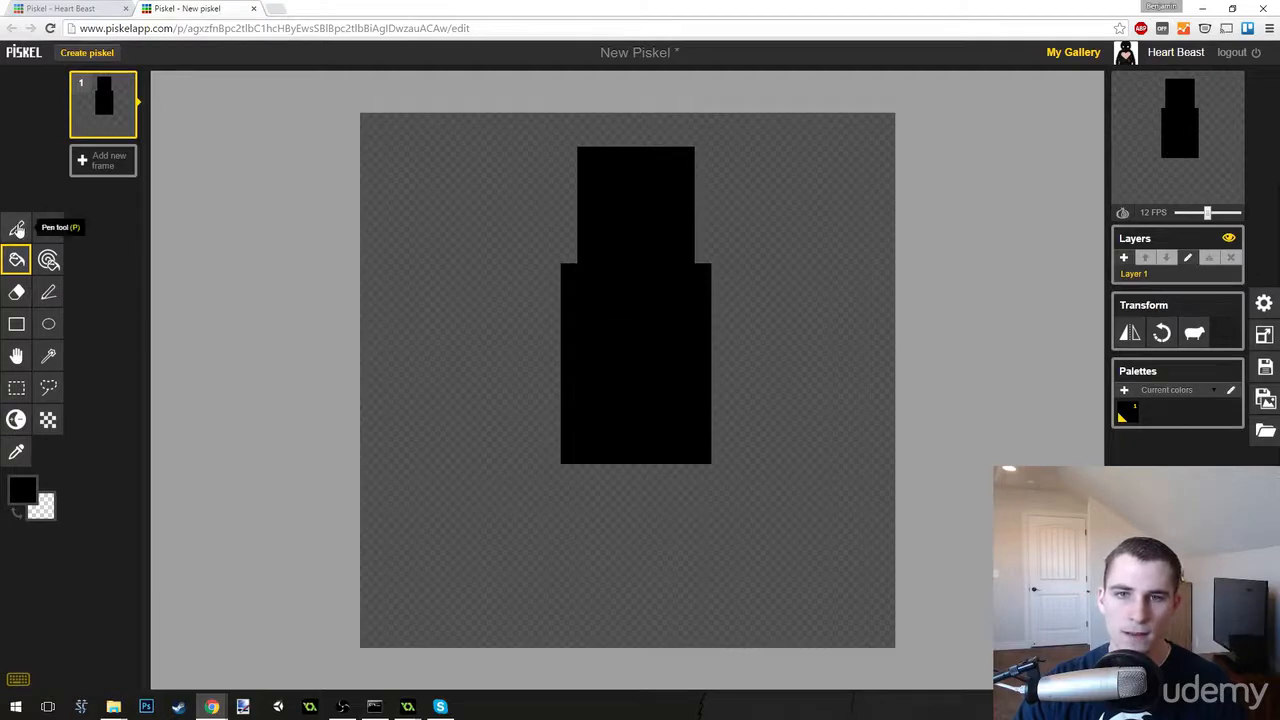
# Draw two black legs, each about 2 pixels wide and 7 pixels tall, below the torso's outer corners.
pyautogui.press('p')
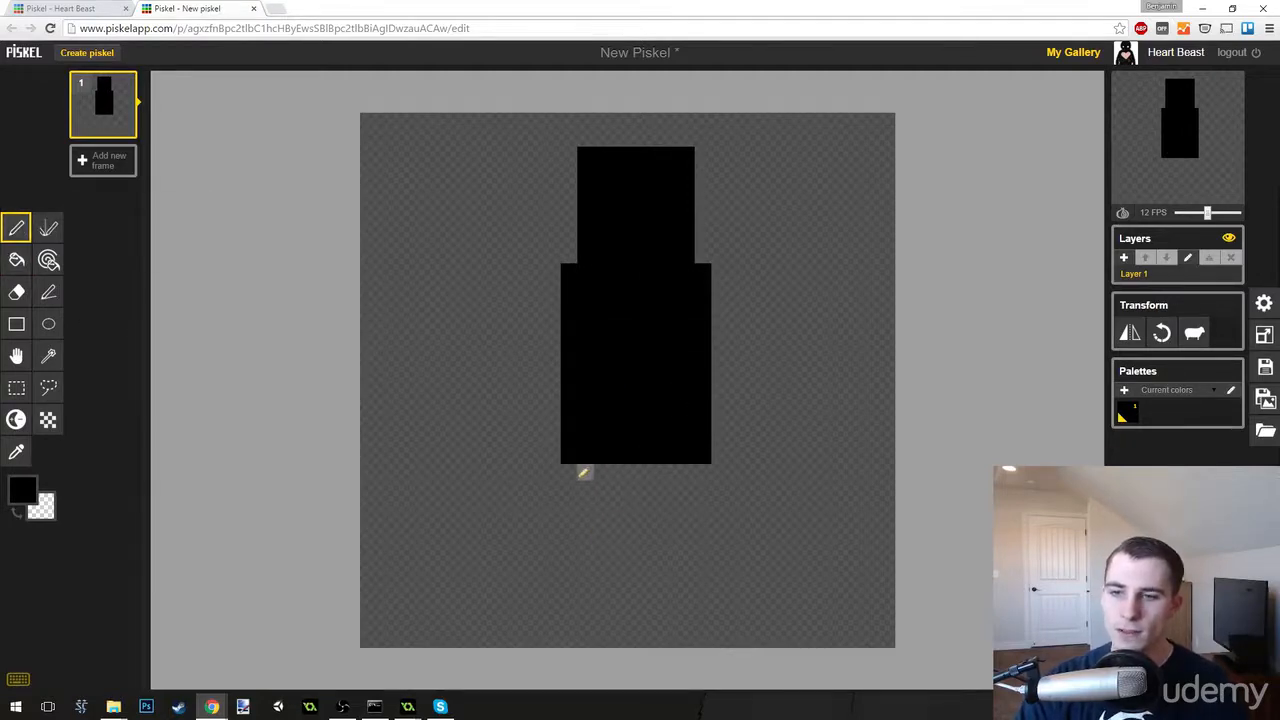
pyautogui.moveTo(573, 470)
pyautogui.mouseDown()
pyautogui.moveTo(575, 579)
pyautogui.moveTo(594, 576)
pyautogui.moveTo(591, 466)
pyautogui.mouseUp()
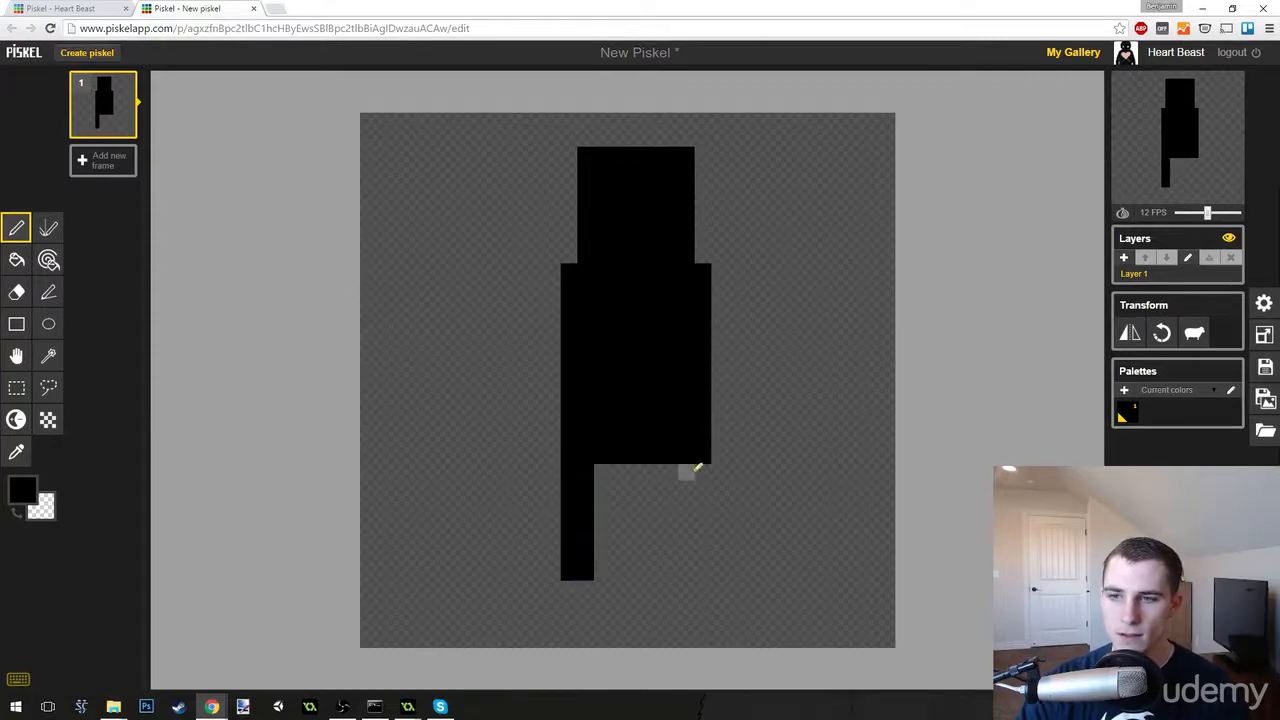
pyautogui.moveTo(689, 466)
pyautogui.mouseDown()
pyautogui.moveTo(688, 569)
pyautogui.moveTo(703, 488)
pyautogui.mouseUp()
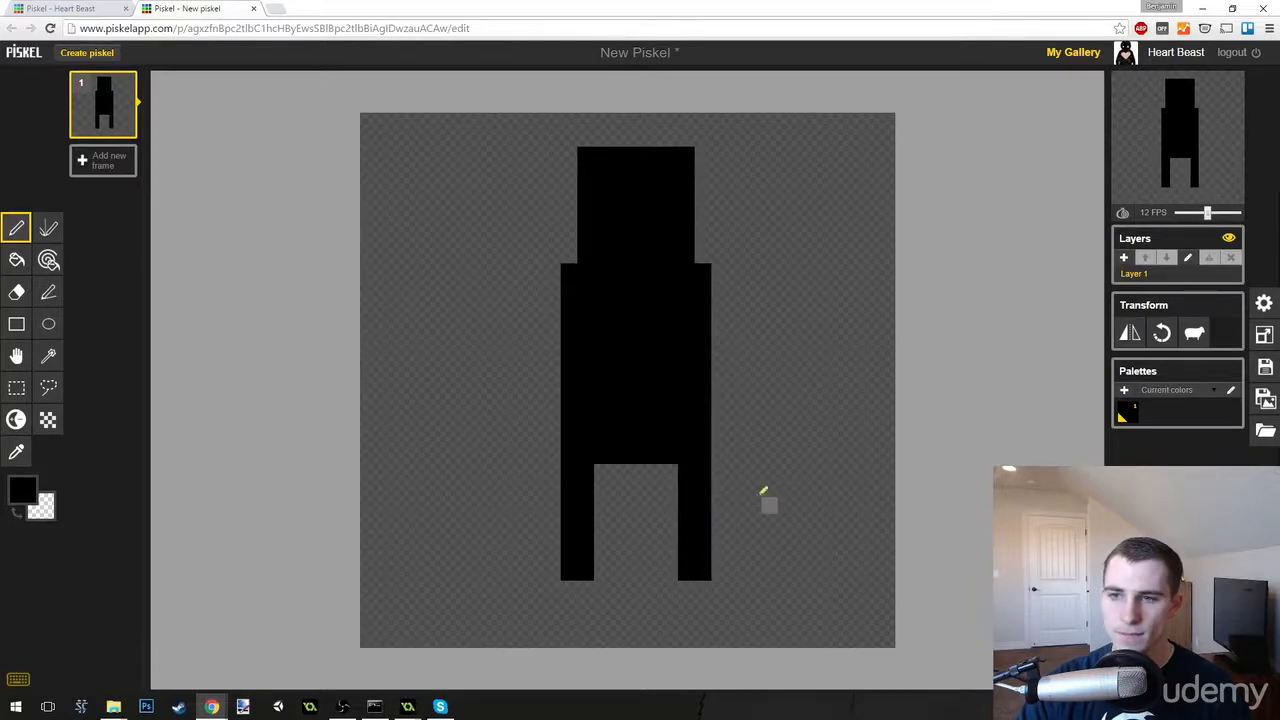
# Lengthen both legs by one pixel and lower the crotch, shoulders and head top by two pixels each.
pyautogui.scroll(-4, 740, 345)
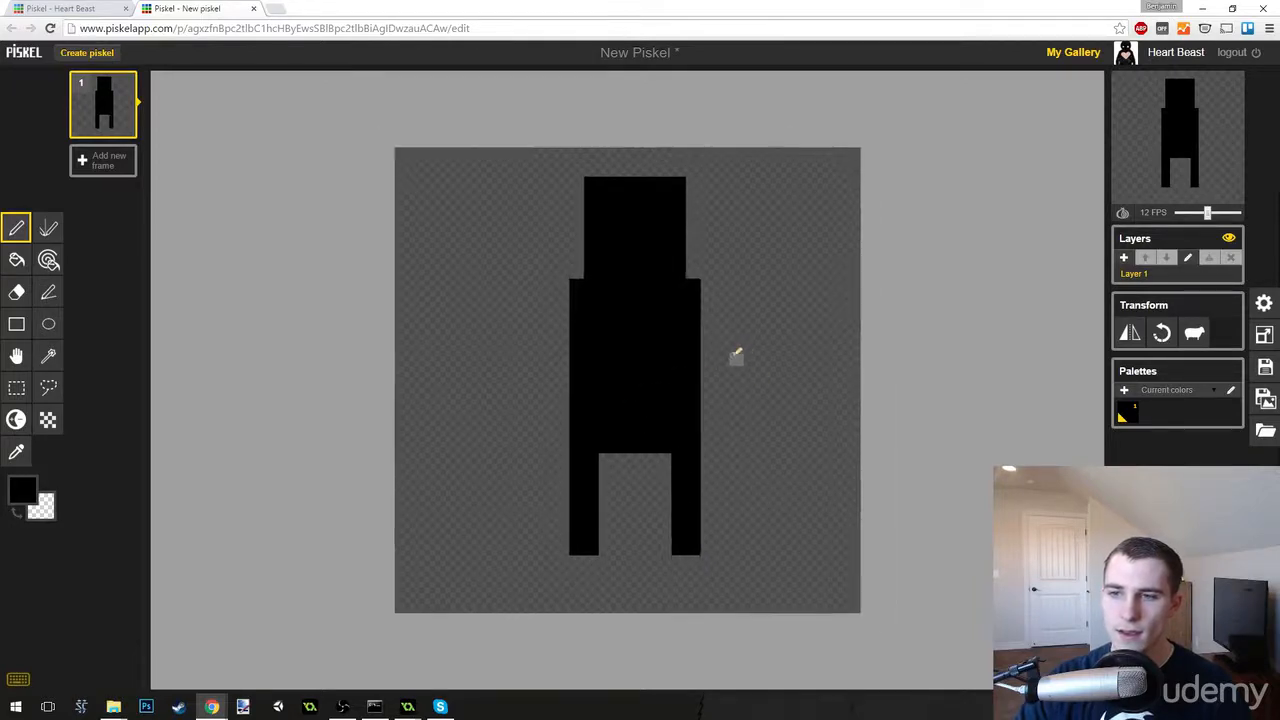
pyautogui.scroll(1, 712, 383)
pyautogui.scroll(1, 712, 383)
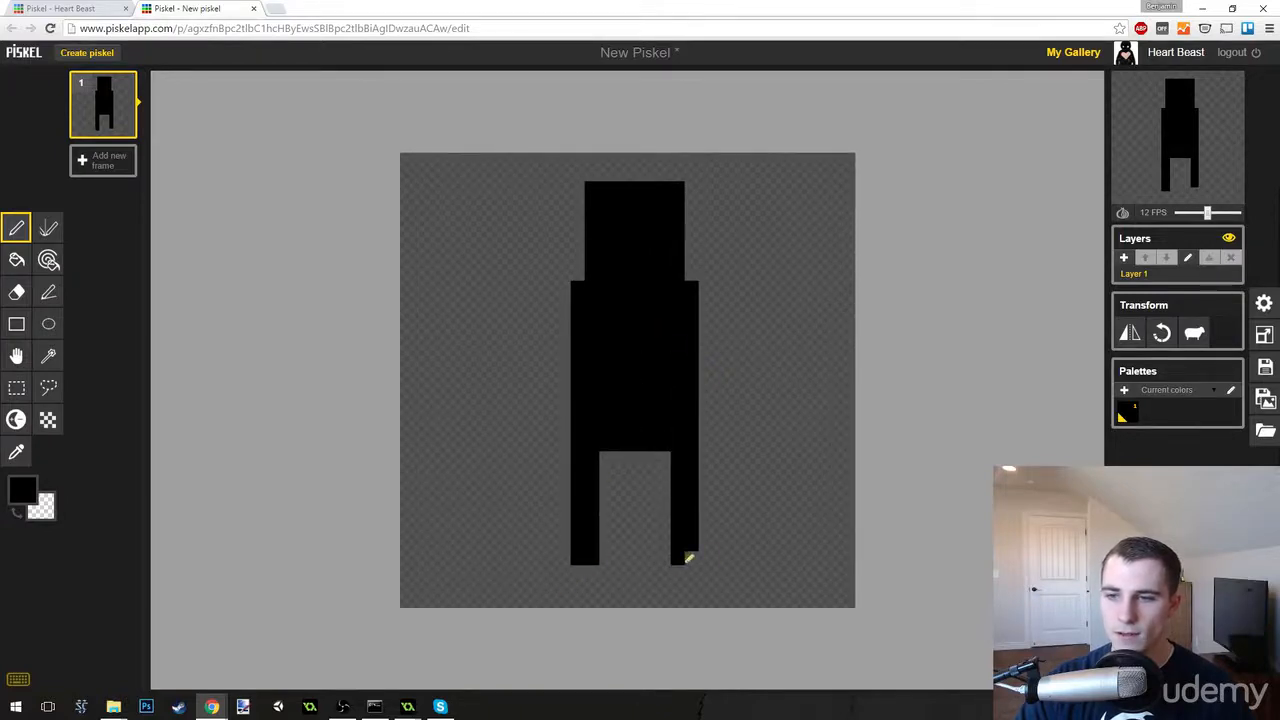
pyautogui.moveTo(658, 470); pyautogui.dragTo(641, 459)
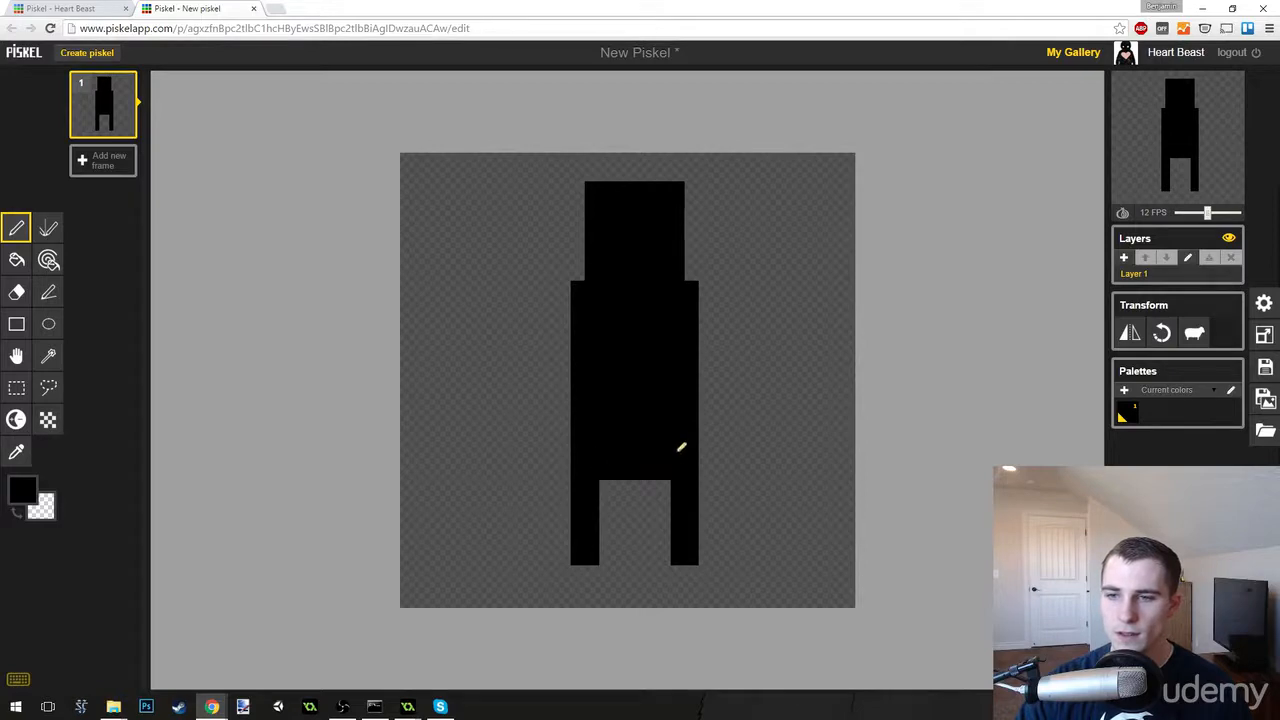
pyautogui.moveTo(580, 269); pyautogui.dragTo(580, 294)
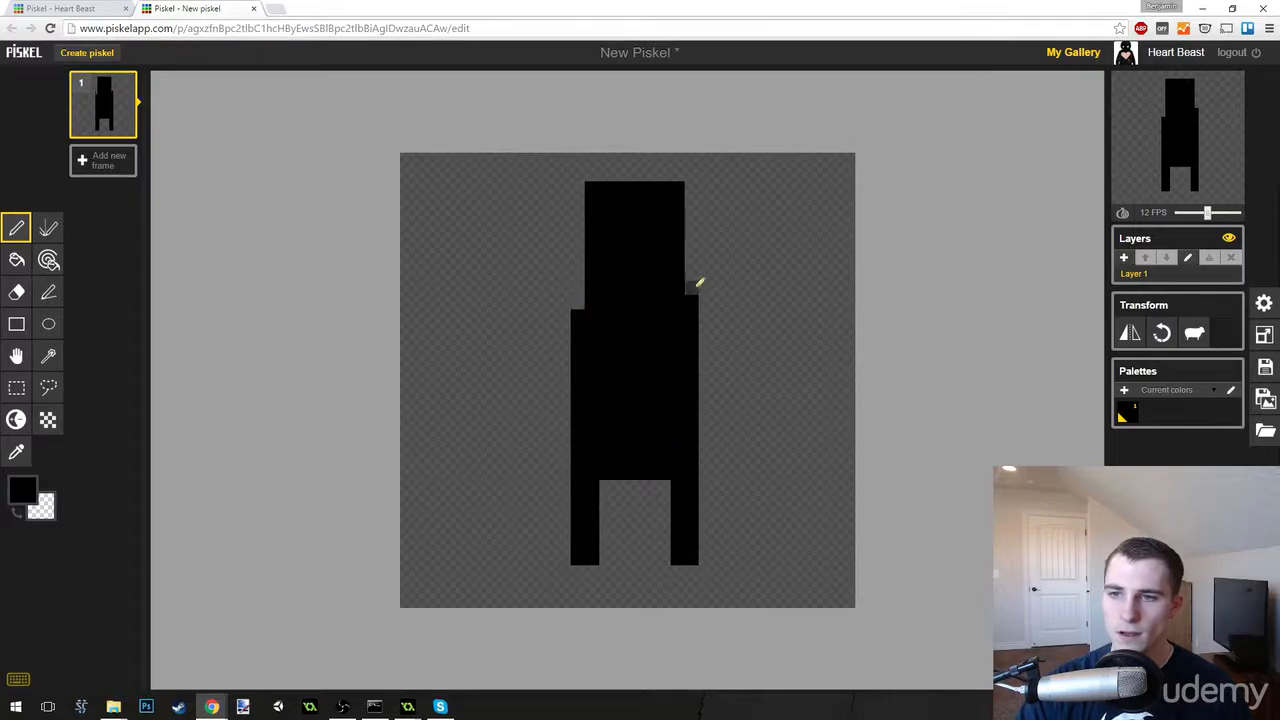
pyautogui.moveTo(700, 283)
pyautogui.mouseDown()
pyautogui.moveTo(688, 189)
pyautogui.moveTo(589, 188)
pyautogui.moveTo(575, 204)
pyautogui.moveTo(694, 194)
pyautogui.mouseUp()
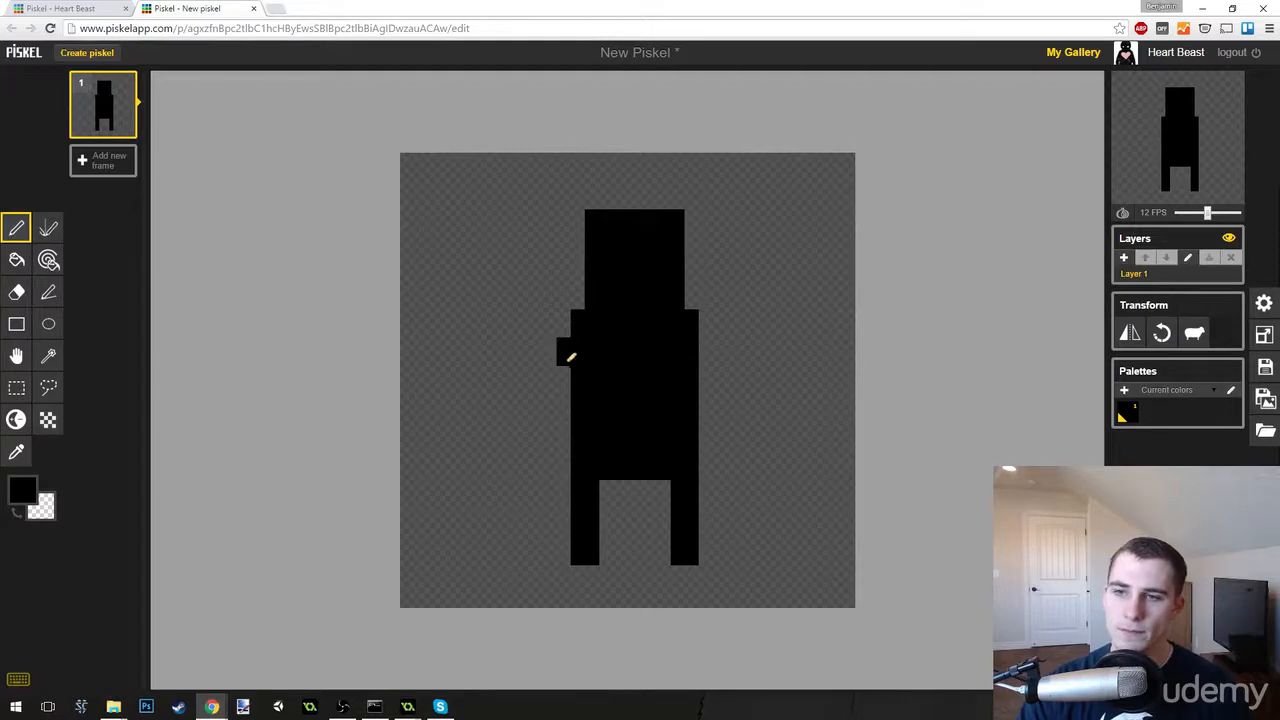
# Draw thin stepped arms angling outward and down from both sides of the torso, ending the right arm lower.
pyautogui.moveTo(531, 377); pyautogui.dragTo(533, 388)
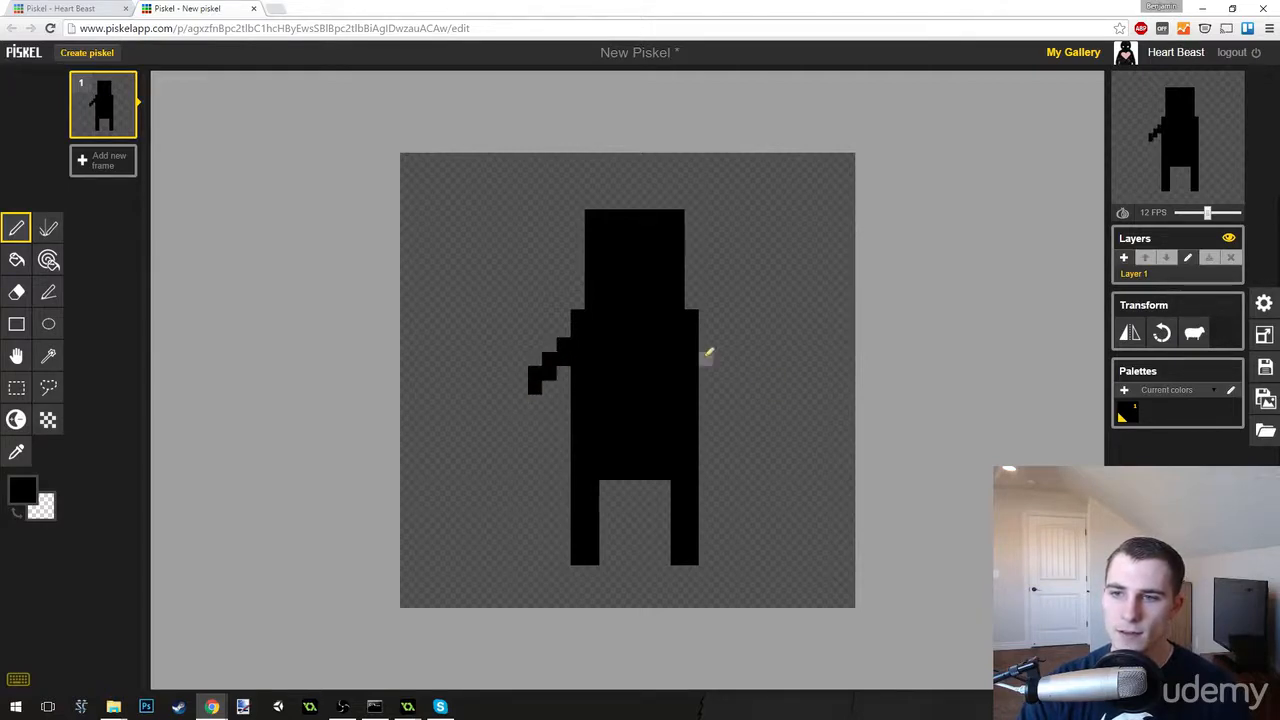
pyautogui.click(721, 375)
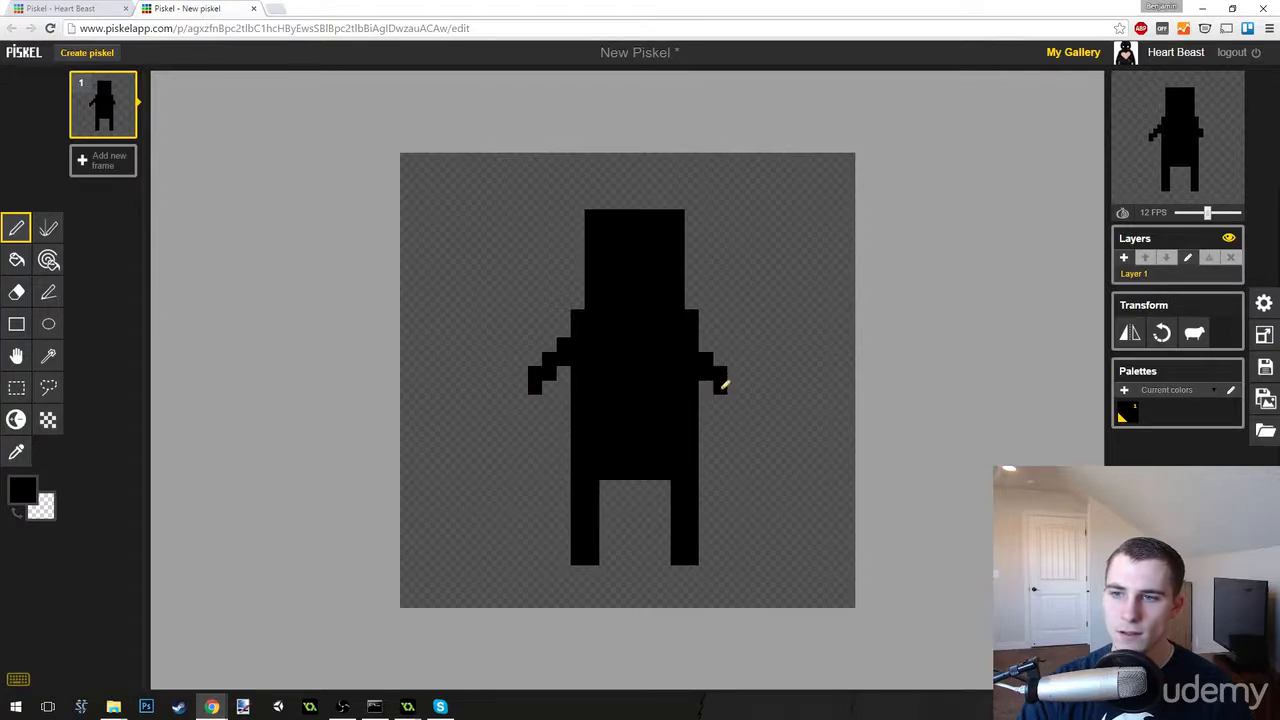
pyautogui.click(706, 388)
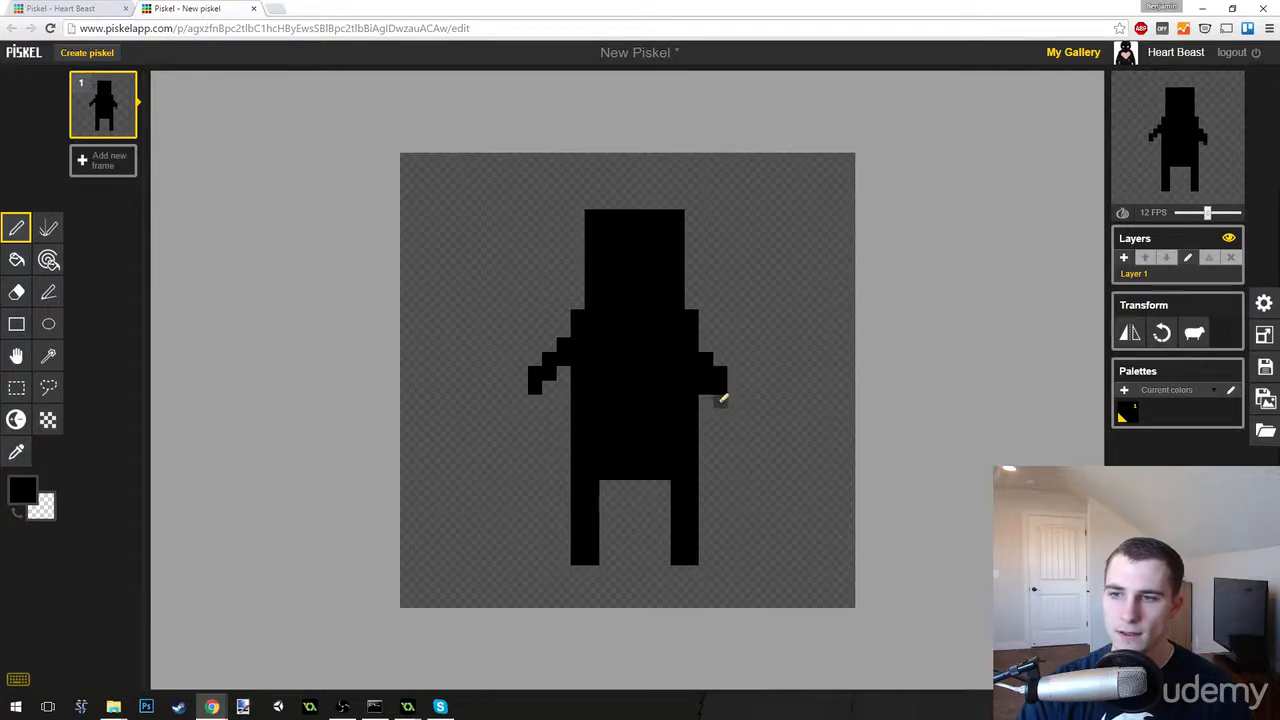
pyautogui.moveTo(722, 398); pyautogui.dragTo(720, 416)
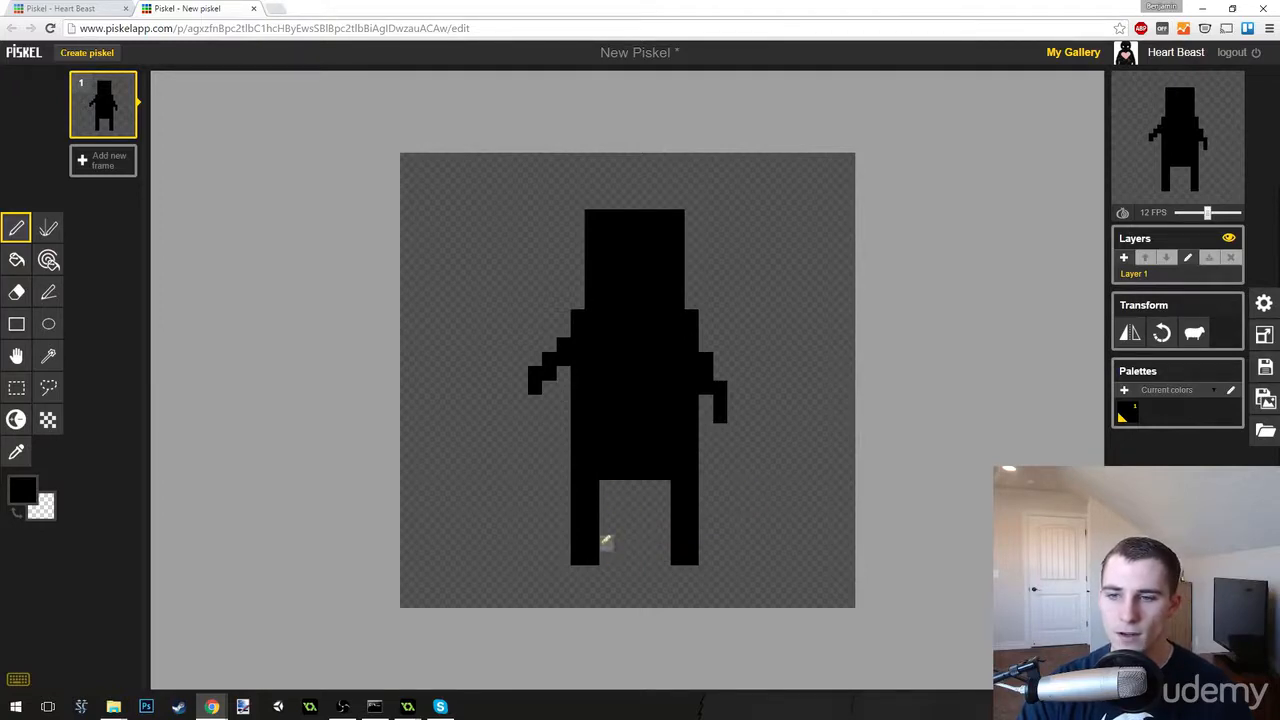
# Reshape the legs, bending the right one inward with a one-pixel foot and moving the left one inward by one pixel.
pyautogui.click(709, 559)
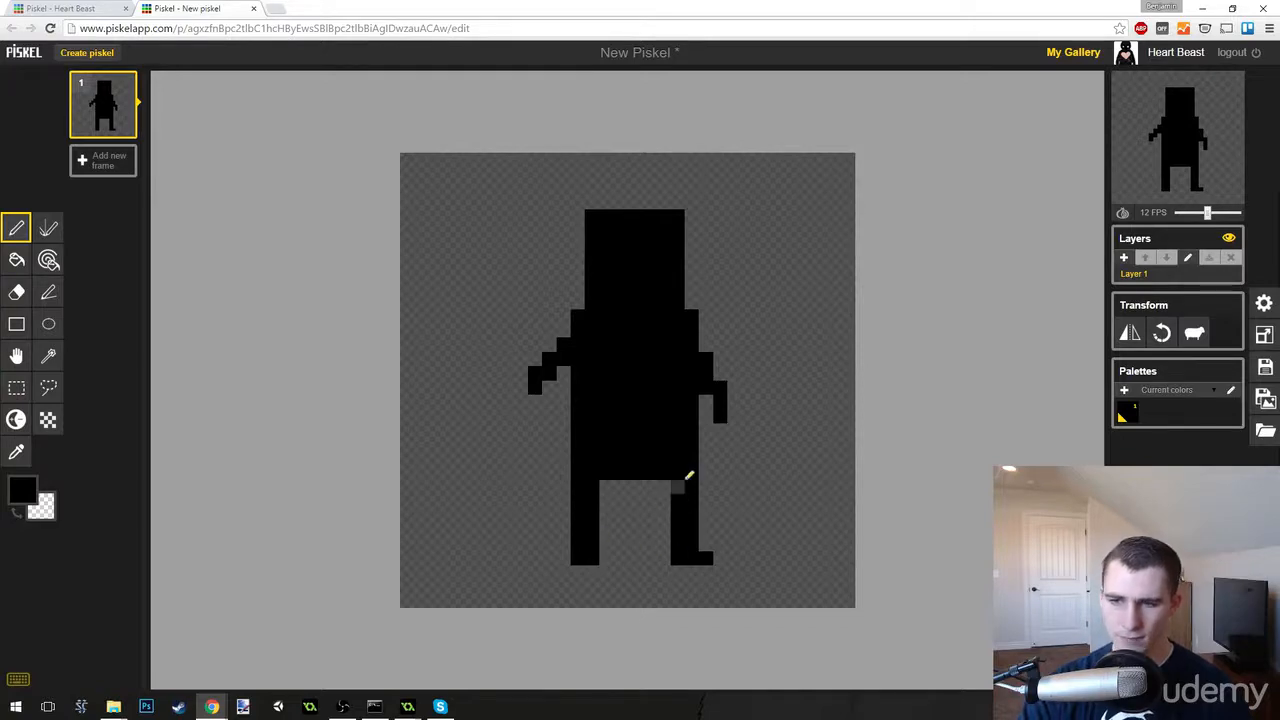
pyautogui.moveTo(670, 482)
pyautogui.mouseDown()
pyautogui.moveTo(650, 540)
pyautogui.moveTo(665, 541)
pyautogui.moveTo(691, 474)
pyautogui.moveTo(689, 517)
pyautogui.moveTo(674, 527)
pyautogui.moveTo(702, 538)
pyautogui.mouseUp()
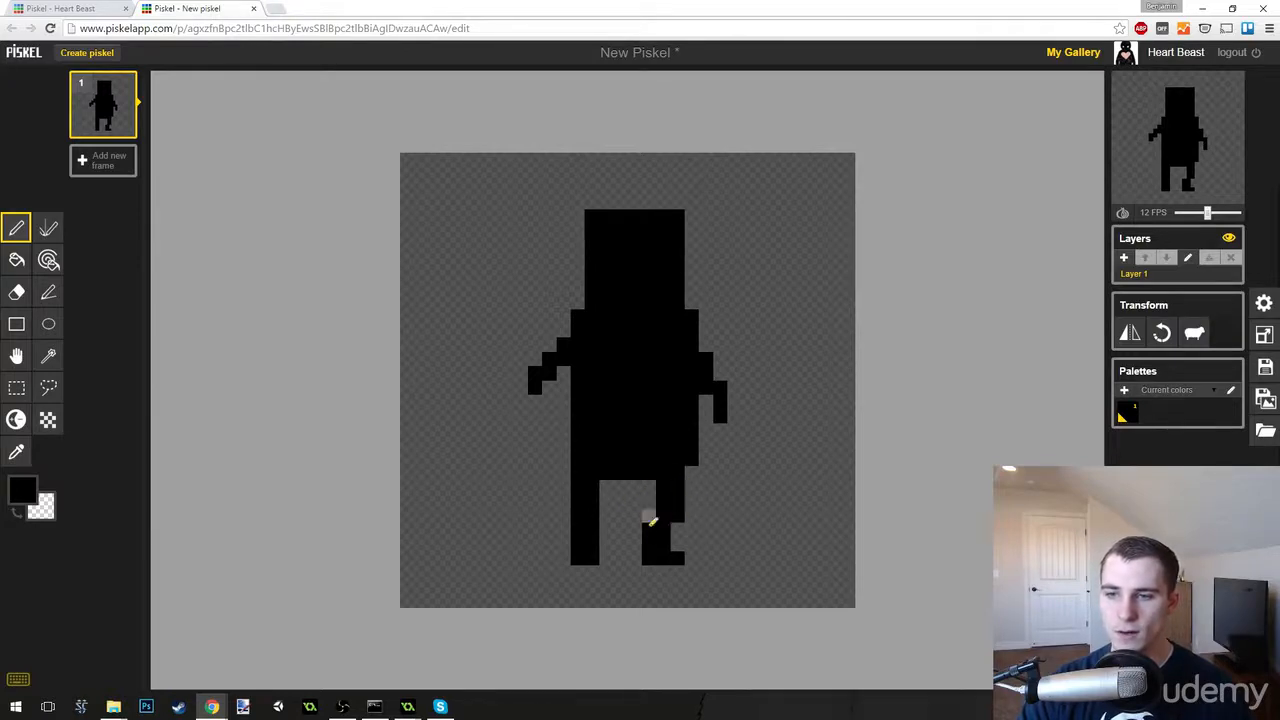
pyautogui.moveTo(605, 485)
pyautogui.mouseDown()
pyautogui.moveTo(606, 537)
pyautogui.moveTo(597, 523)
pyautogui.mouseUp()
pyautogui.moveTo(574, 518)
pyautogui.mouseDown()
pyautogui.moveTo(578, 553)
pyautogui.moveTo(579, 488)
pyautogui.mouseUp()
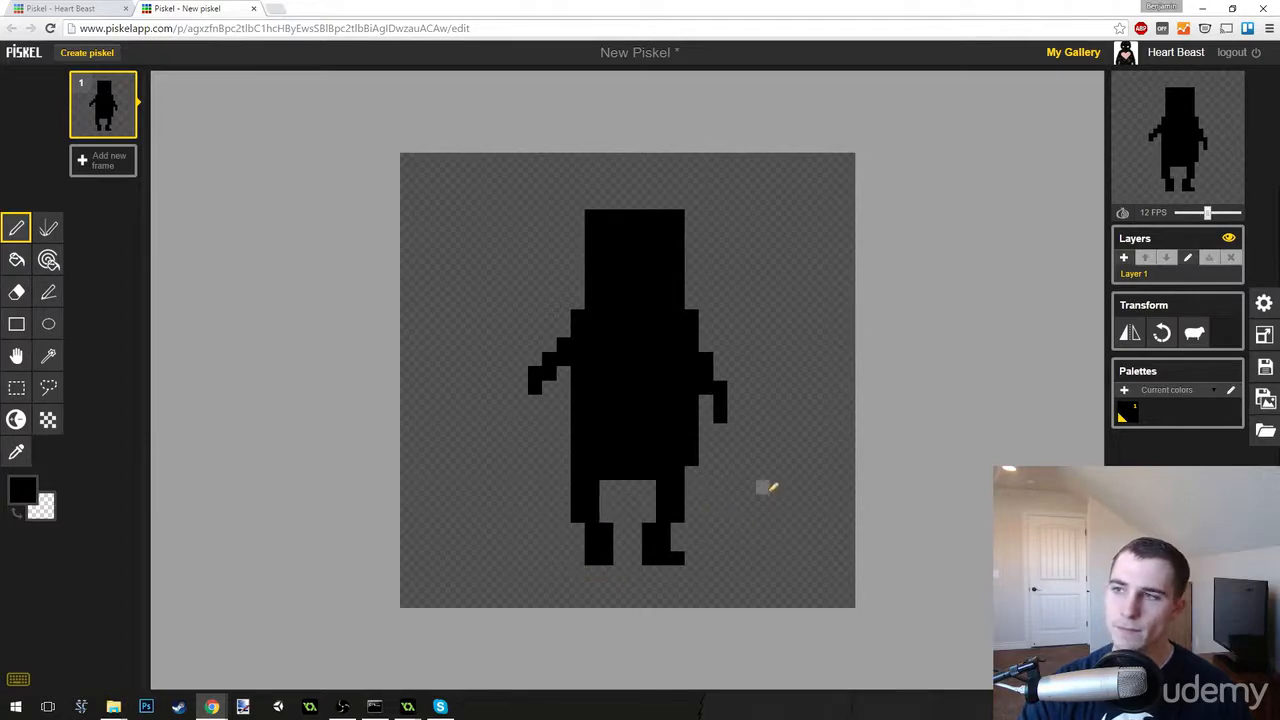
pyautogui.moveTo(604, 486); pyautogui.dragTo(610, 516)
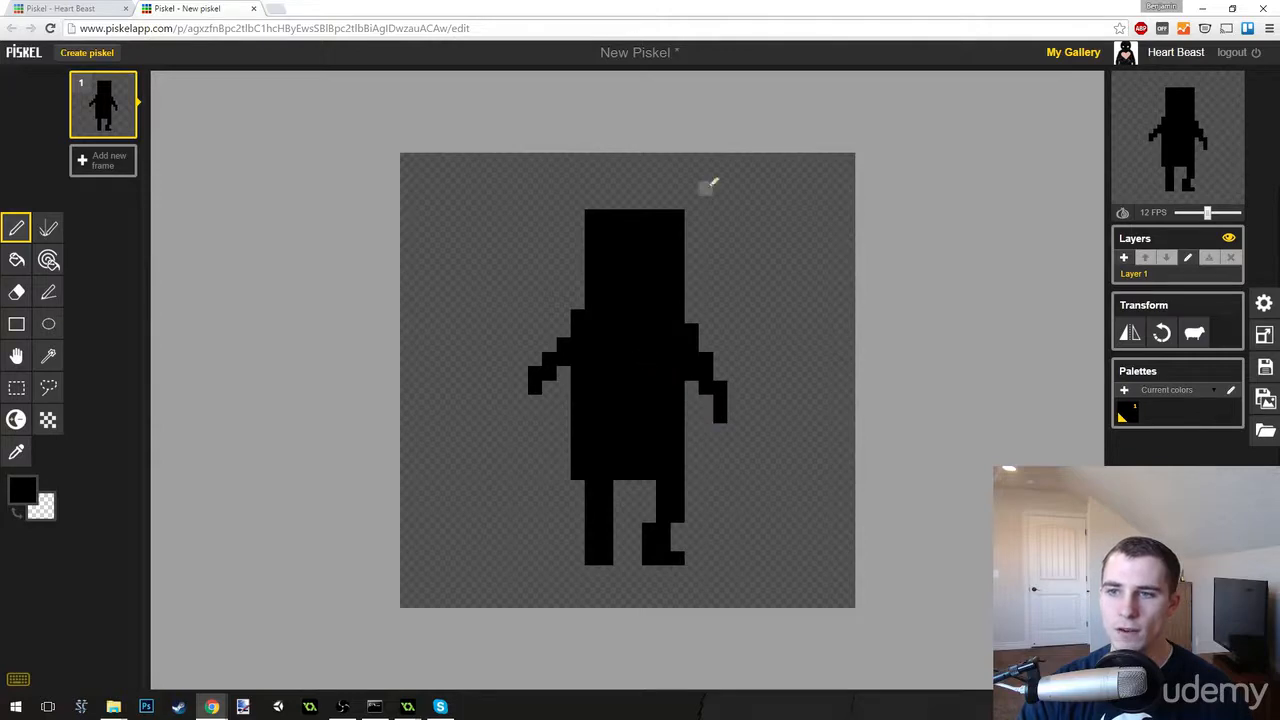
# Shrink and round the head by erasing its outer pixels, and notch both sides beneath it to form a neck.
pyautogui.moveTo(672, 300)
pyautogui.mouseDown()
pyautogui.moveTo(686, 286)
pyautogui.moveTo(687, 203)
pyautogui.mouseUp()
pyautogui.moveTo(597, 200)
pyautogui.mouseDown()
pyautogui.moveTo(630, 221)
pyautogui.moveTo(589, 236)
pyautogui.moveTo(665, 225)
pyautogui.mouseUp()
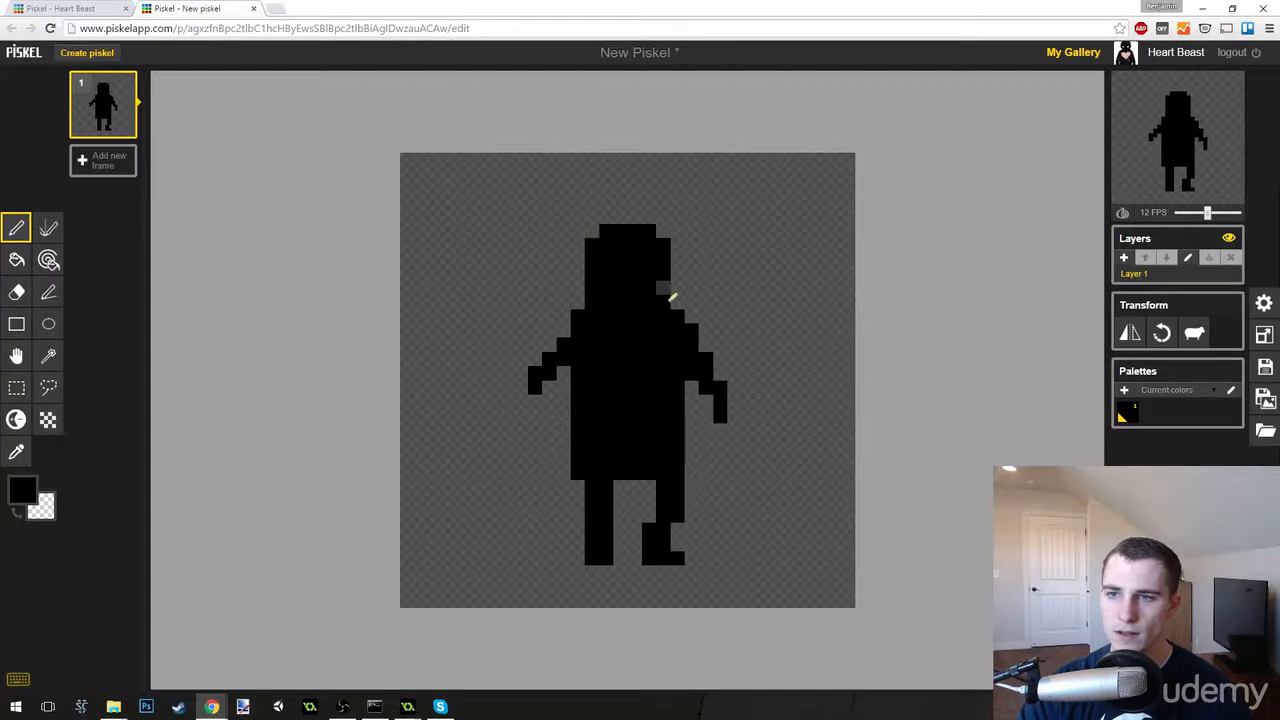
pyautogui.rightClick(667, 300)
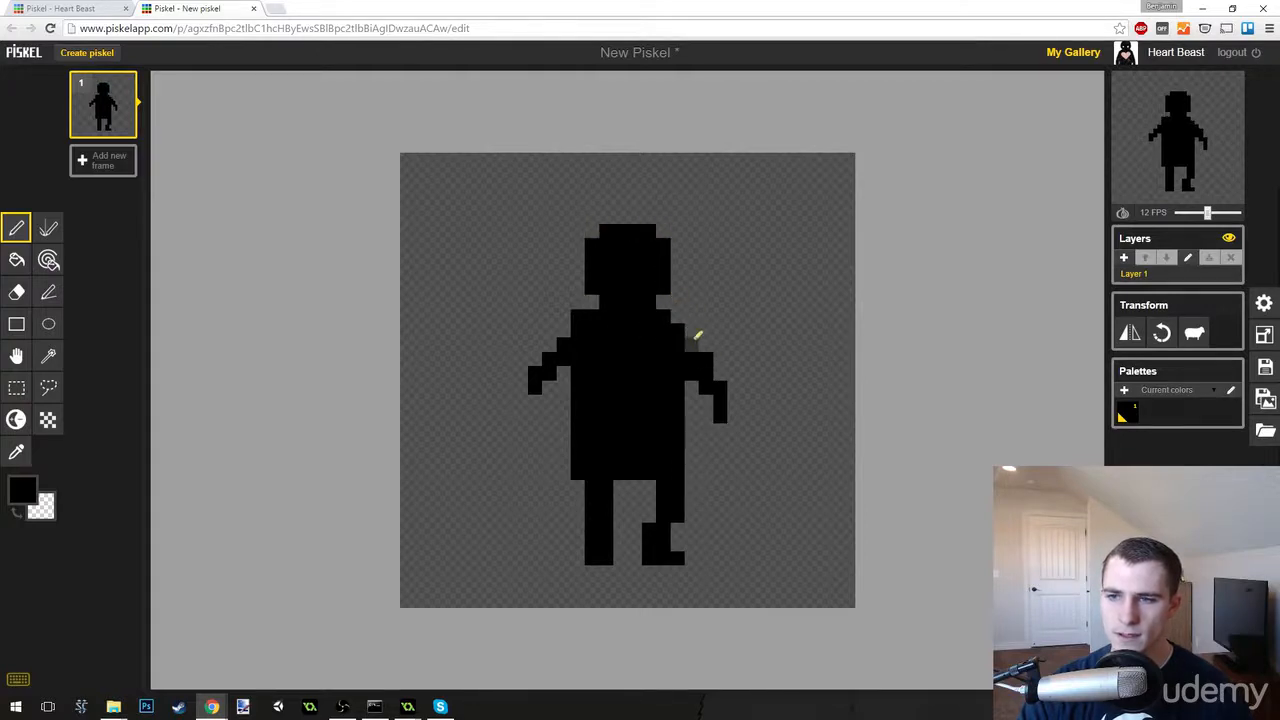
# Redraw the right arm one pixel closer to the body, slope the shoulders, and thicken the left hand to two pixels.
pyautogui.moveTo(720, 373); pyautogui.dragTo(707, 363)
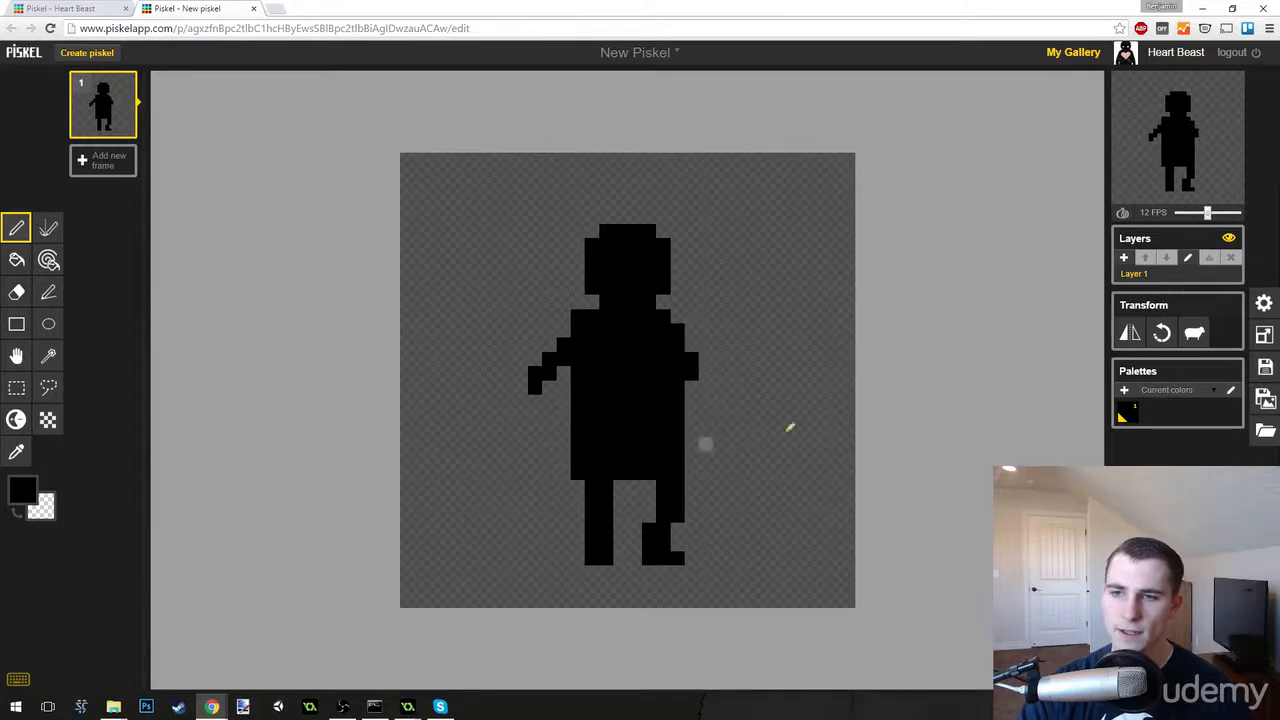
pyautogui.moveTo(697, 378); pyautogui.dragTo(706, 409)
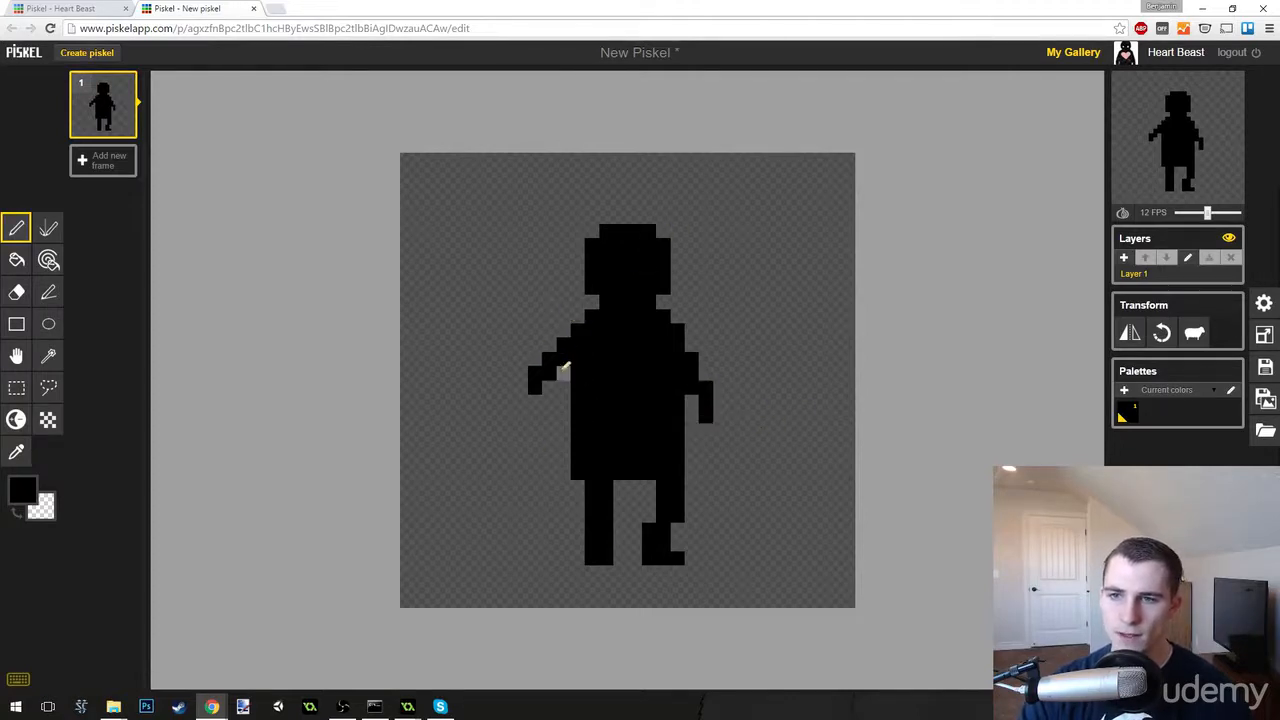
pyautogui.moveTo(563, 372); pyautogui.dragTo(549, 400)
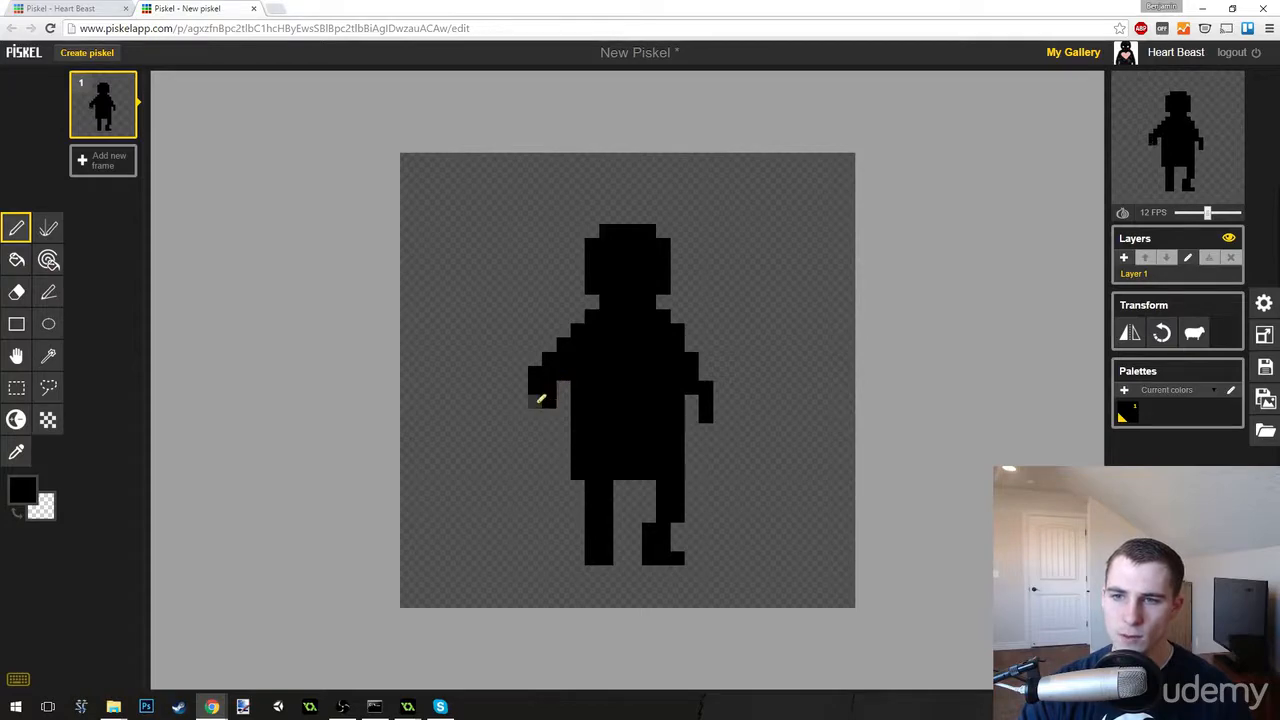
pyautogui.rightClick(537, 374)
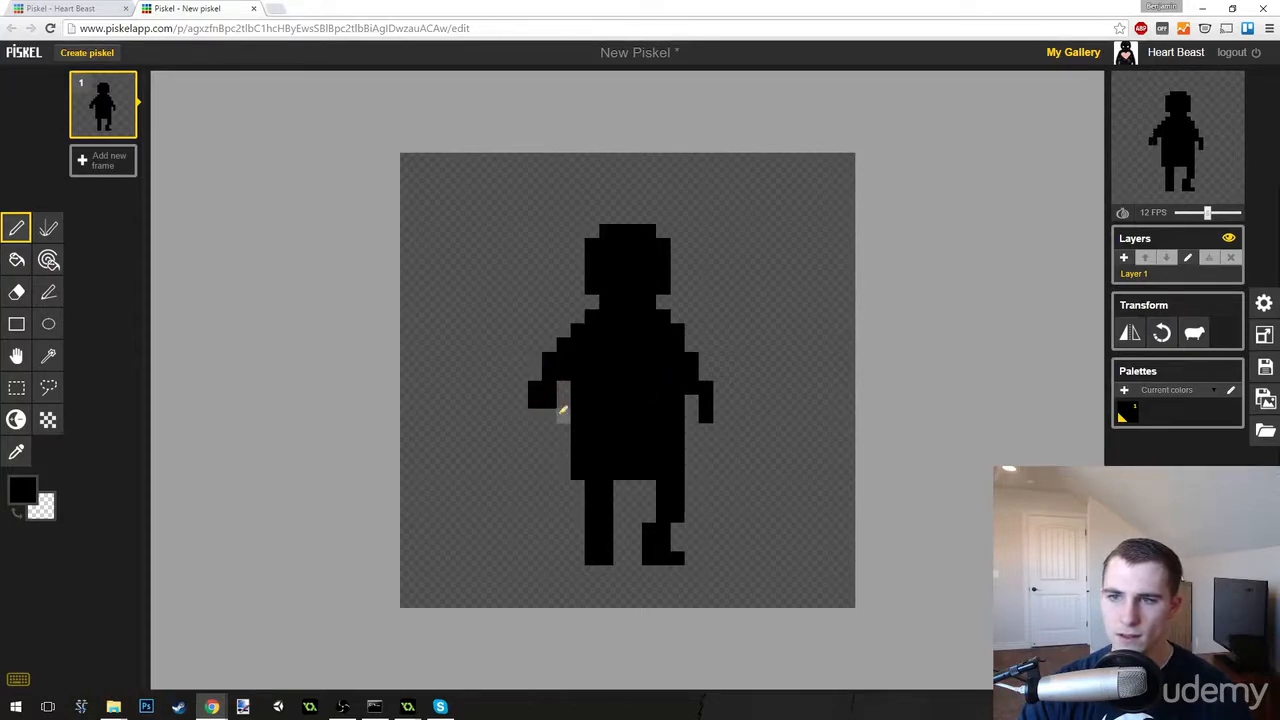
pyautogui.click(548, 415)
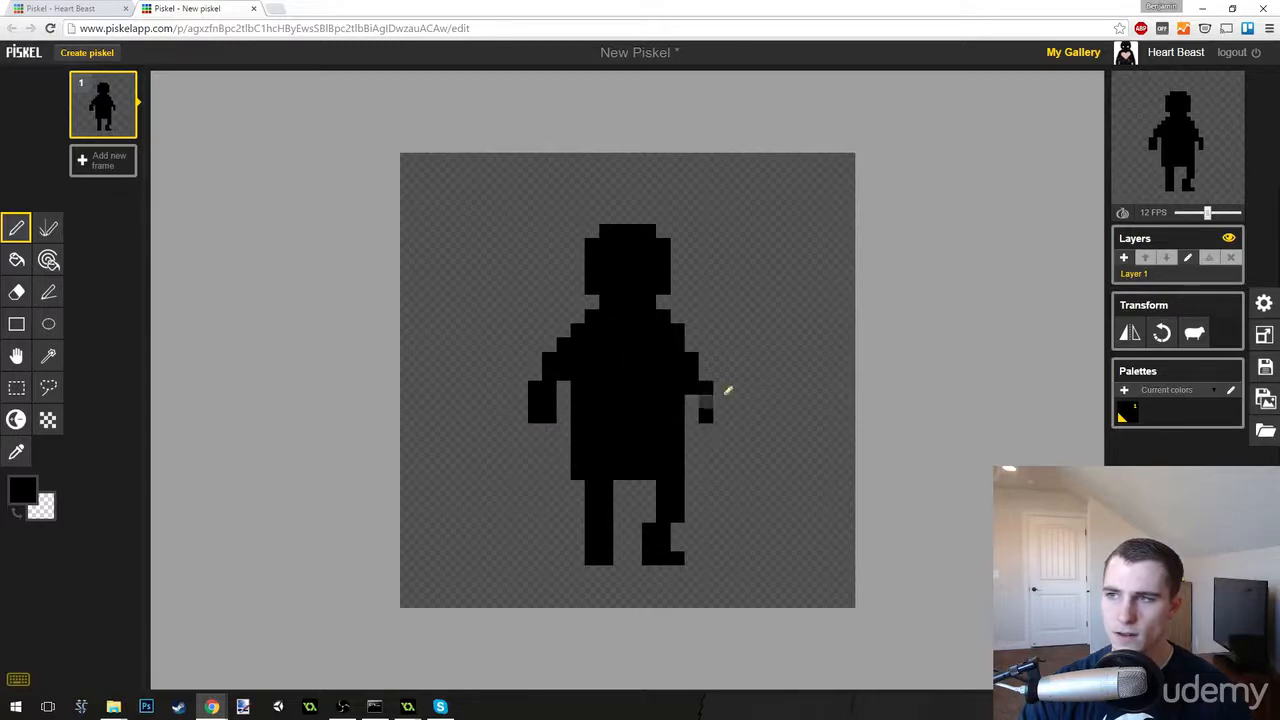
# Examine the character's silhouette and proportions at both very small and enlarged sizes.
pyautogui.moveTo(1209, 110)
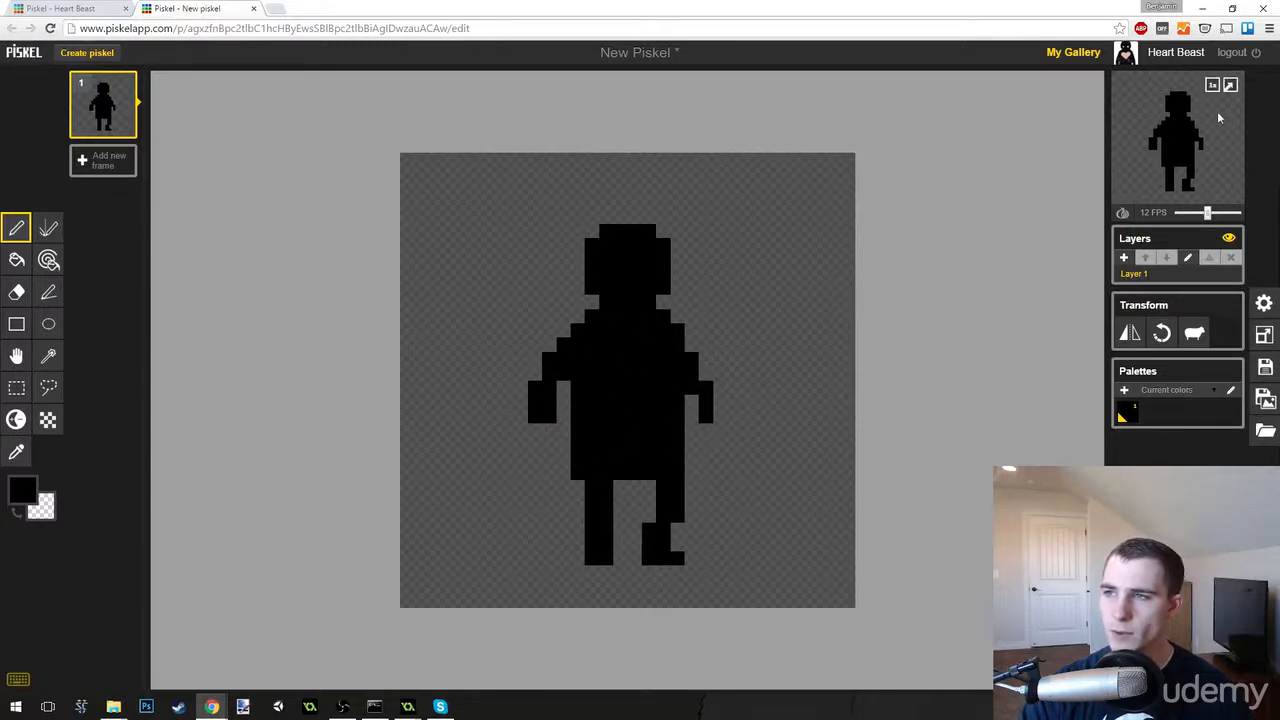
pyautogui.scroll(-5, 809, 297)
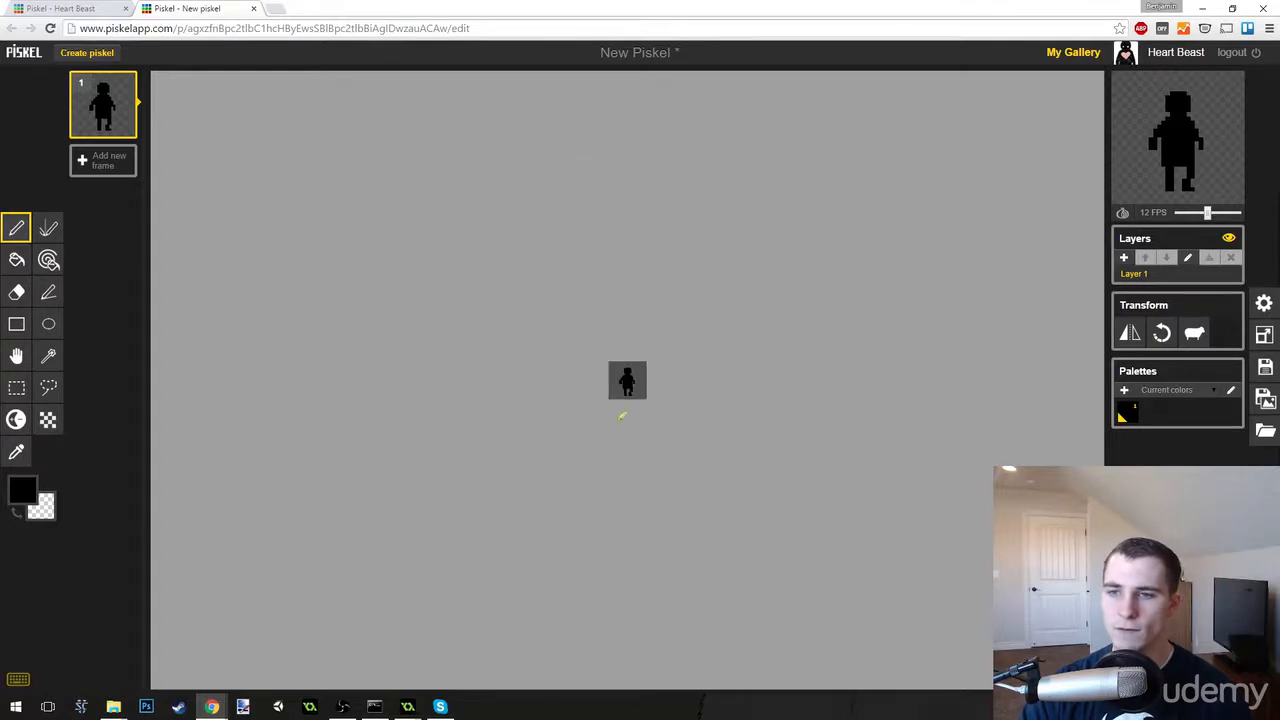
pyautogui.scroll(5, 677, 410)
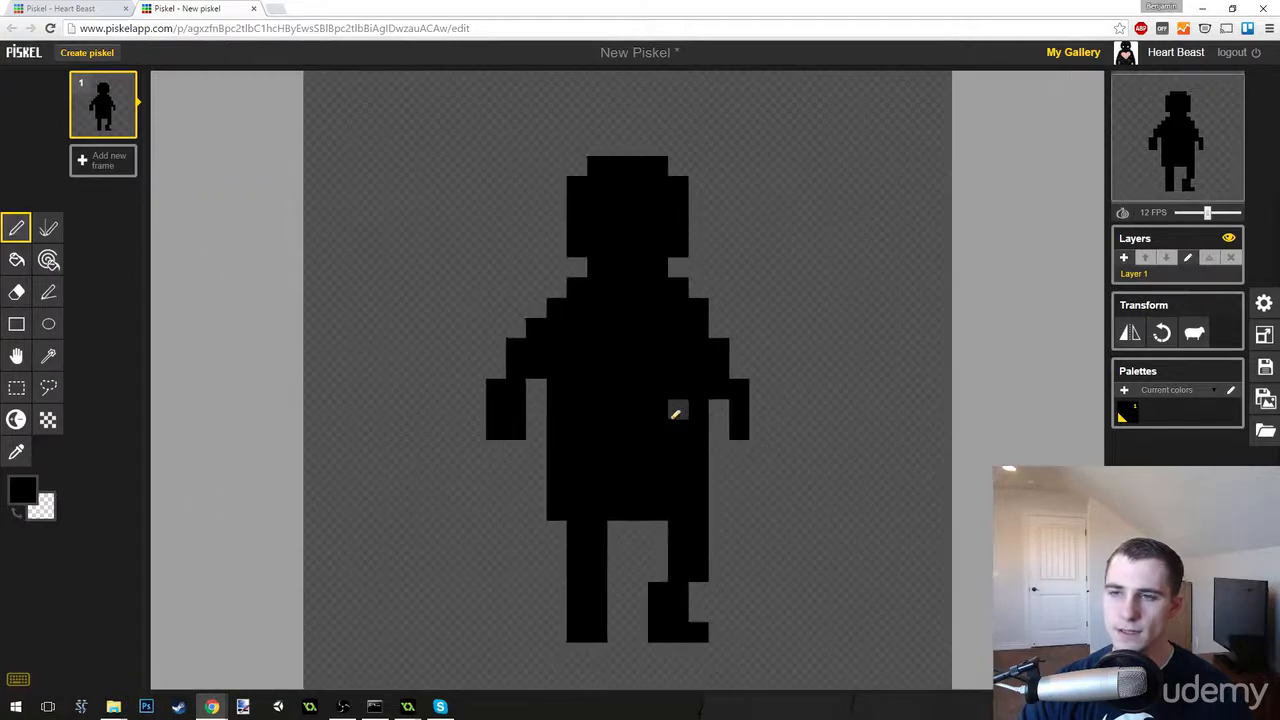
pyautogui.scroll(-5, 675, 413)
pyautogui.scroll(3, 675, 413)
pyautogui.scroll(1, 675, 413)
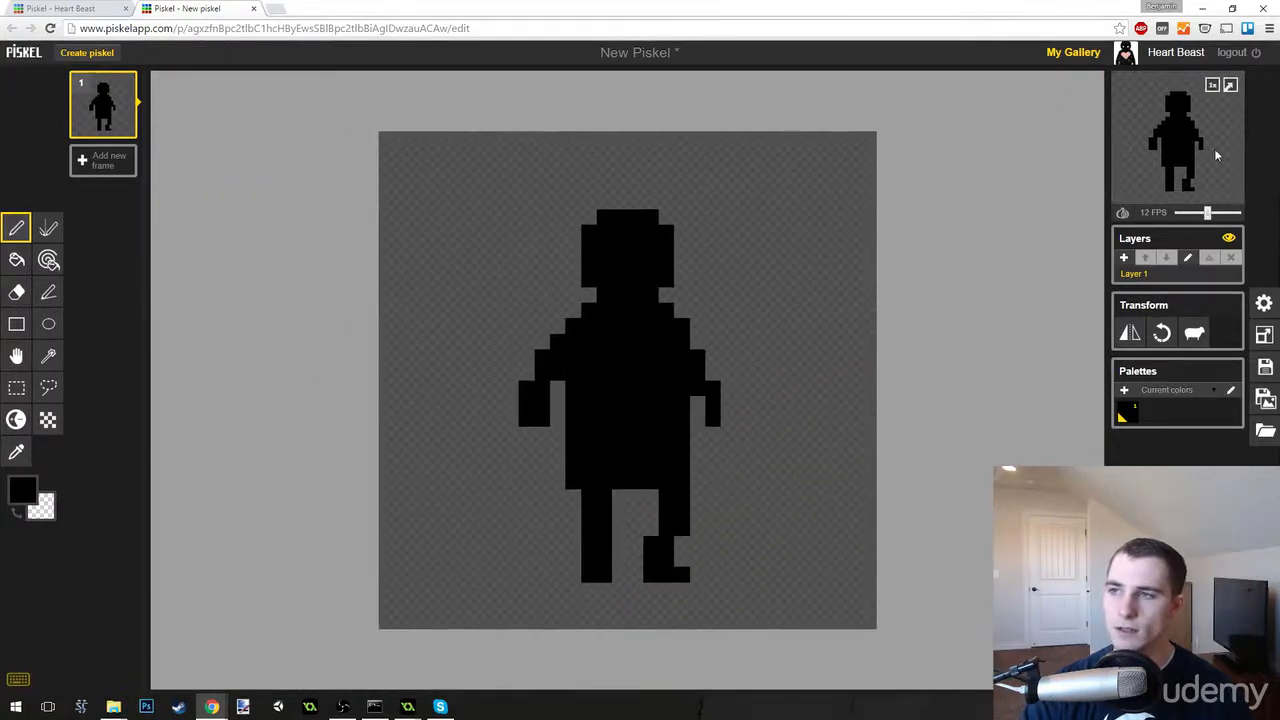
pyautogui.scroll(-6, 760, 460)
pyautogui.scroll(4, 638, 408)
pyautogui.scroll(-10, 663, 375)
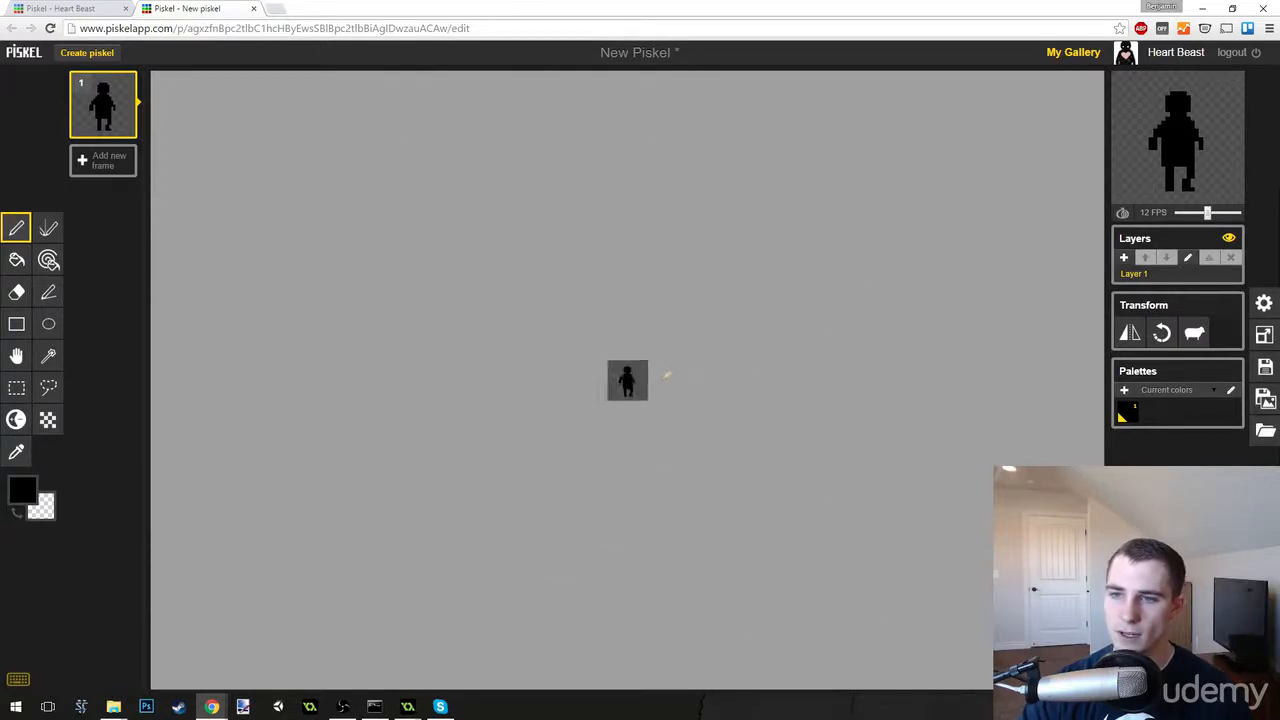
pyautogui.scroll(10, 663, 375)
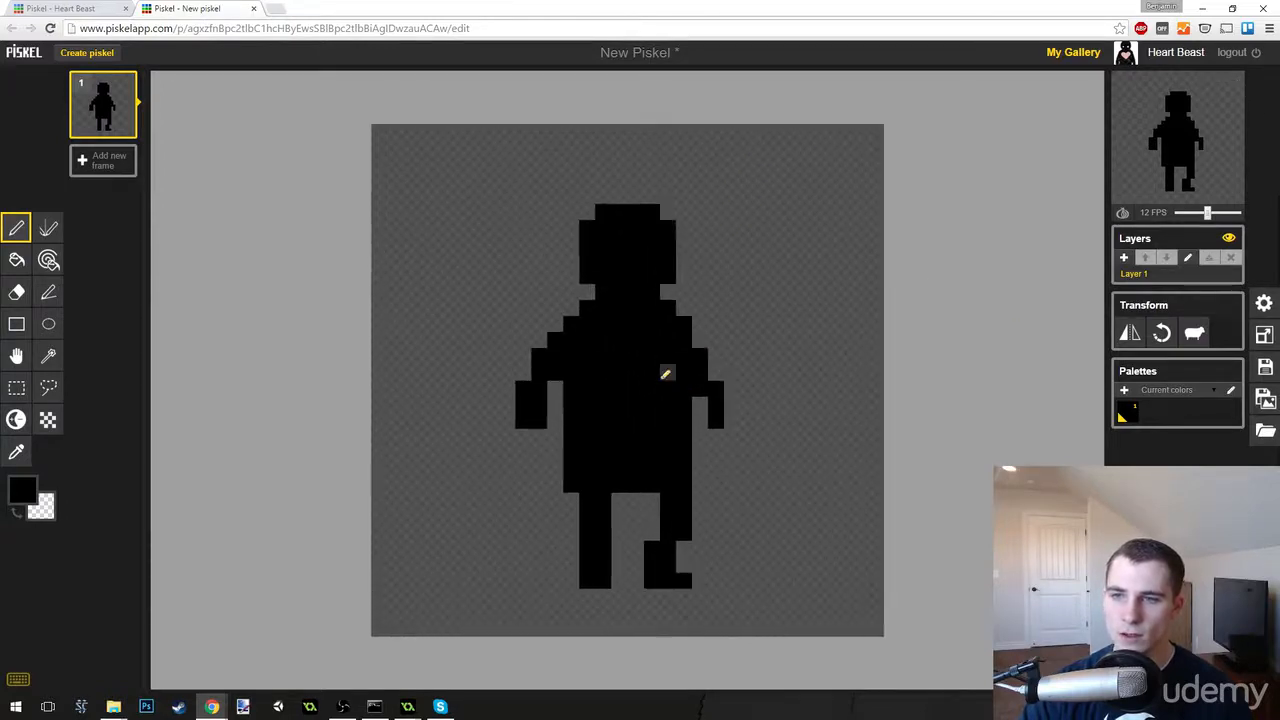
pyautogui.scroll(1, 663, 375)
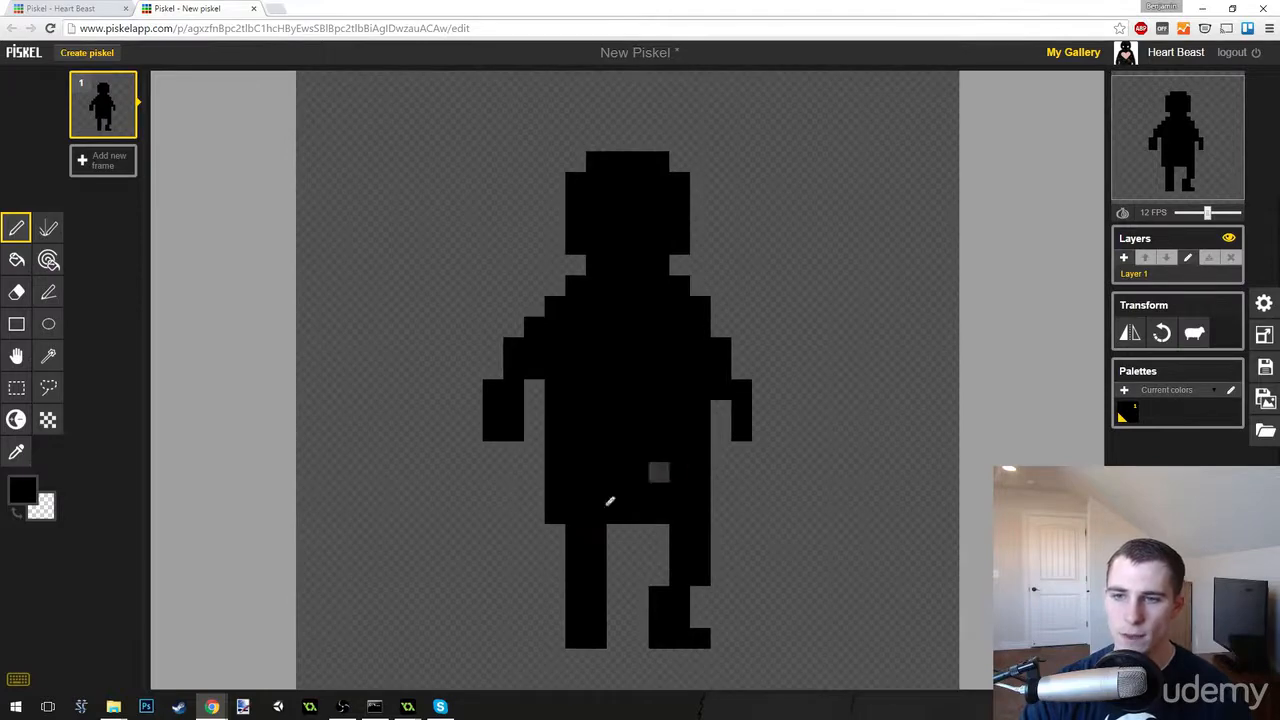
# Trim one pixel column off the torso's left edge below the arm, in line with the left leg.
pyautogui.moveTo(561, 497); pyautogui.dragTo(561, 390)
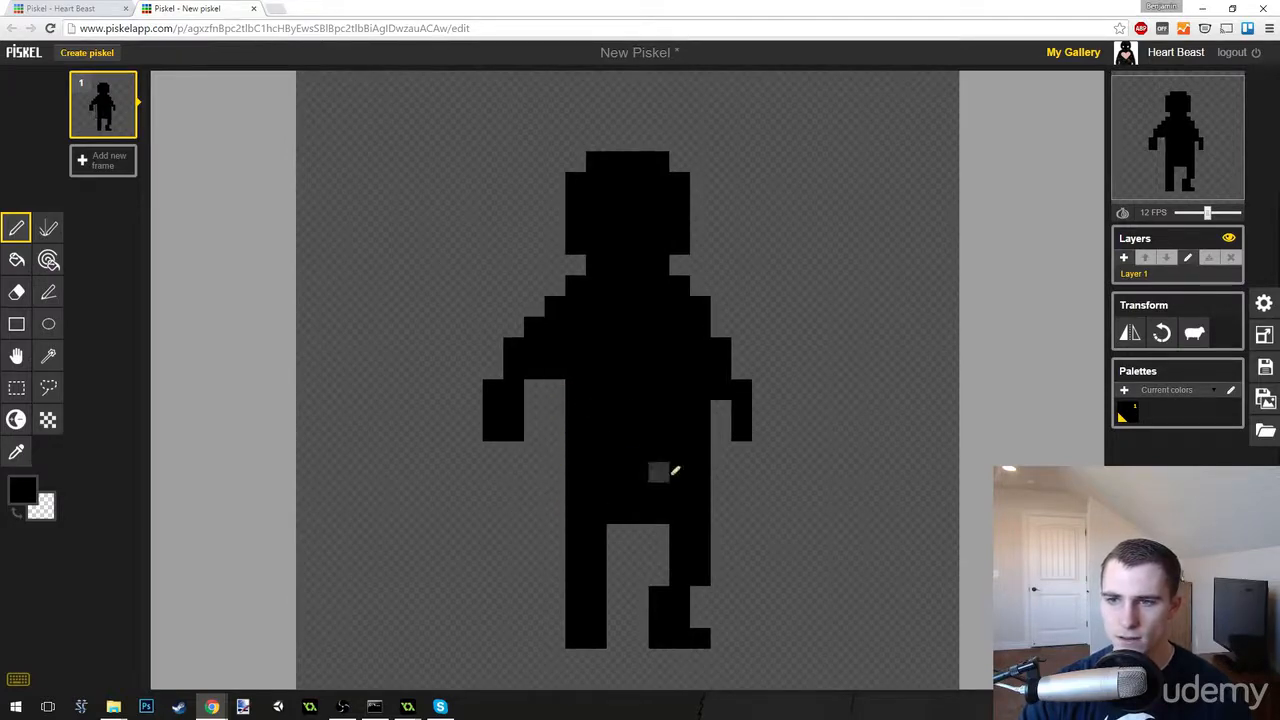
# Trim one pixel column off the torso's right edge beneath the arm and reshape the right hand to two pixels wide, closer to the body.
pyautogui.moveTo(697, 462); pyautogui.dragTo(700, 420)
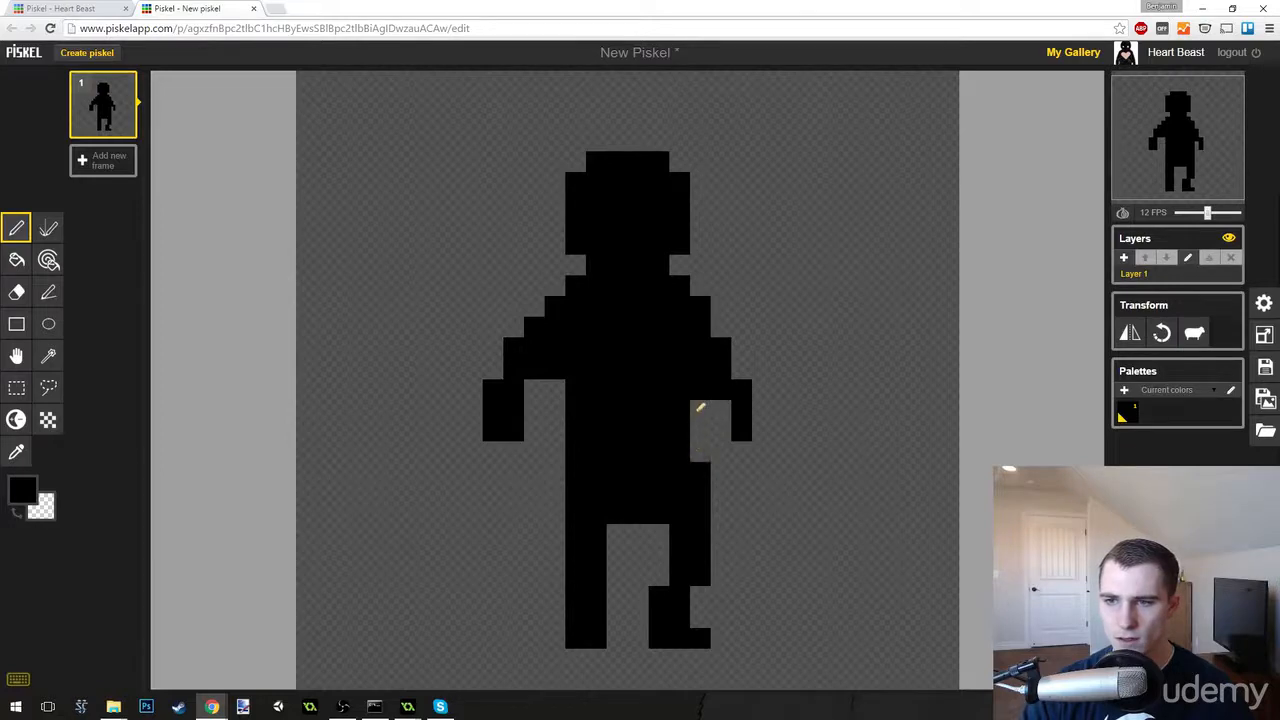
pyautogui.scroll(-2, 764, 466)
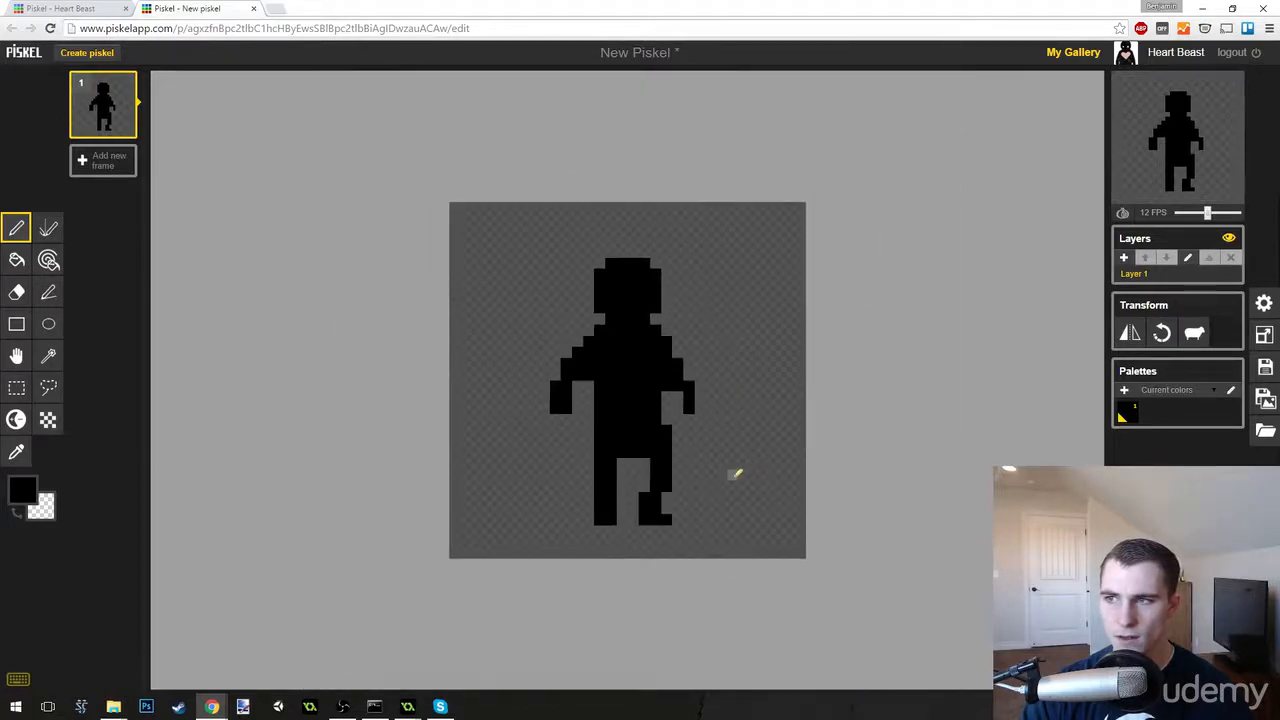
pyautogui.scroll(2, 731, 471)
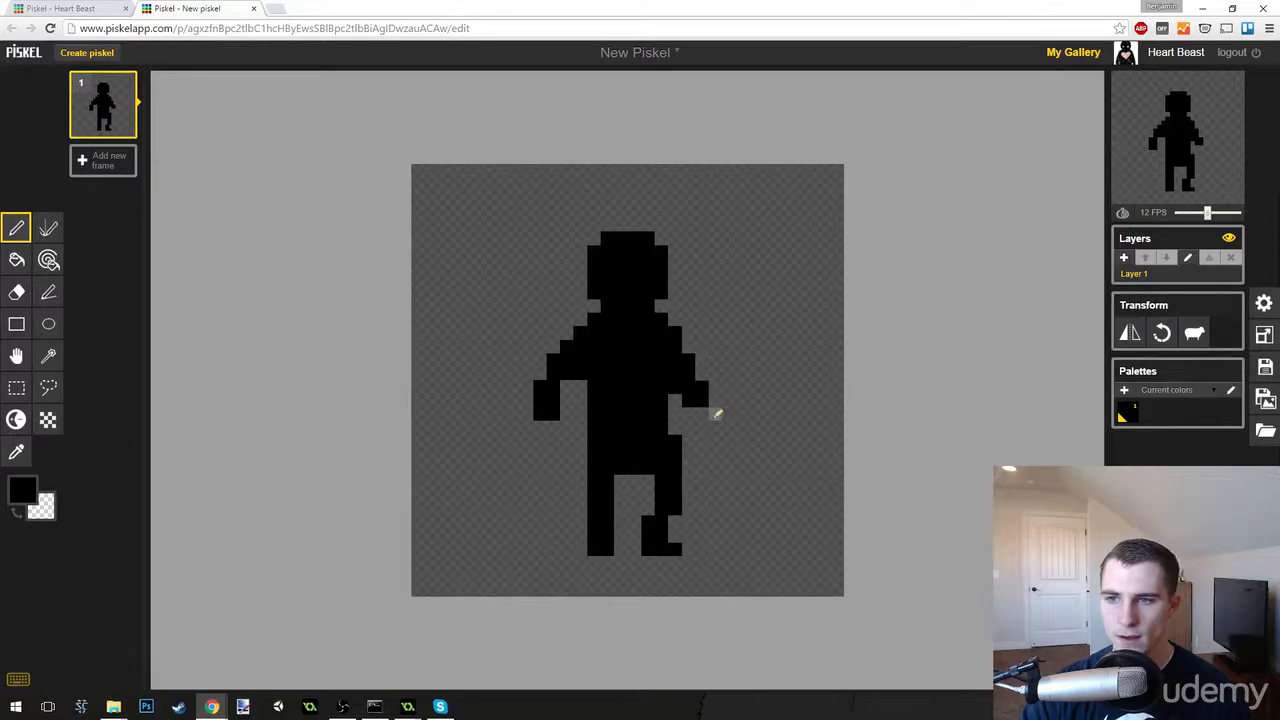
pyautogui.click(690, 413)
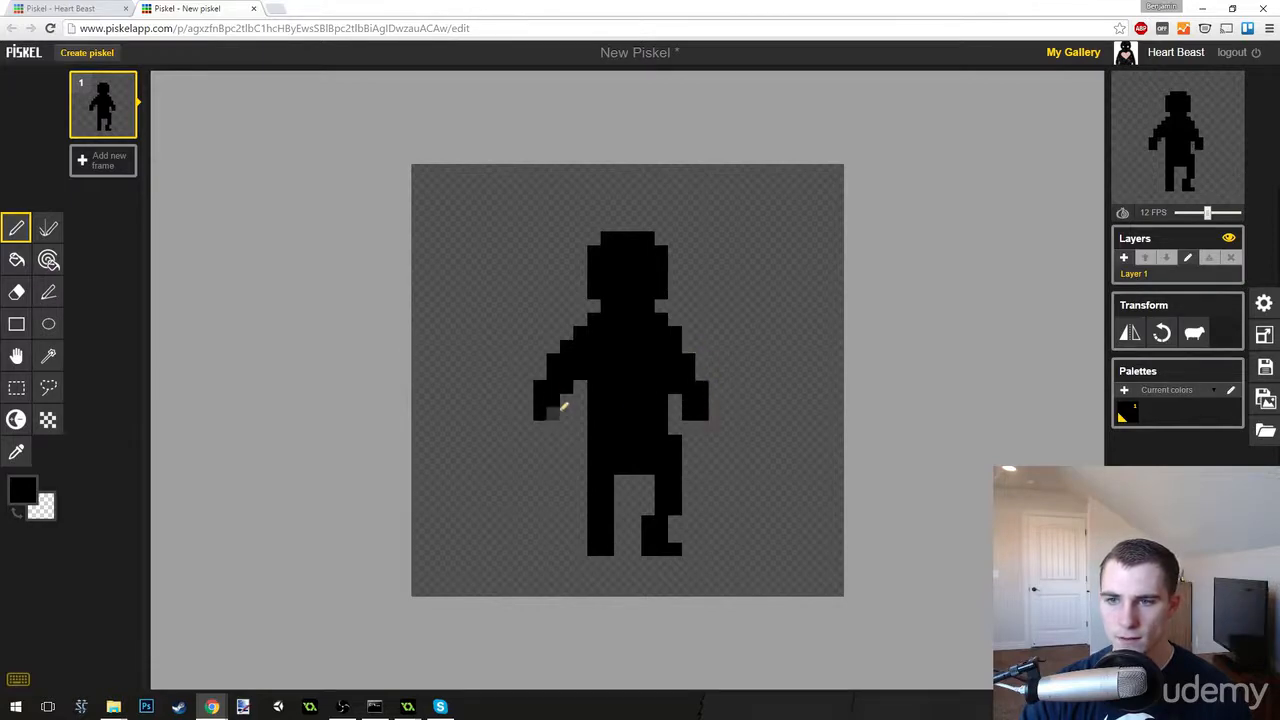
# Redraw the left forearm and hand one pixel closer to the body, making the hand two pixels wide and three pixels tall.
pyautogui.click(567, 427)
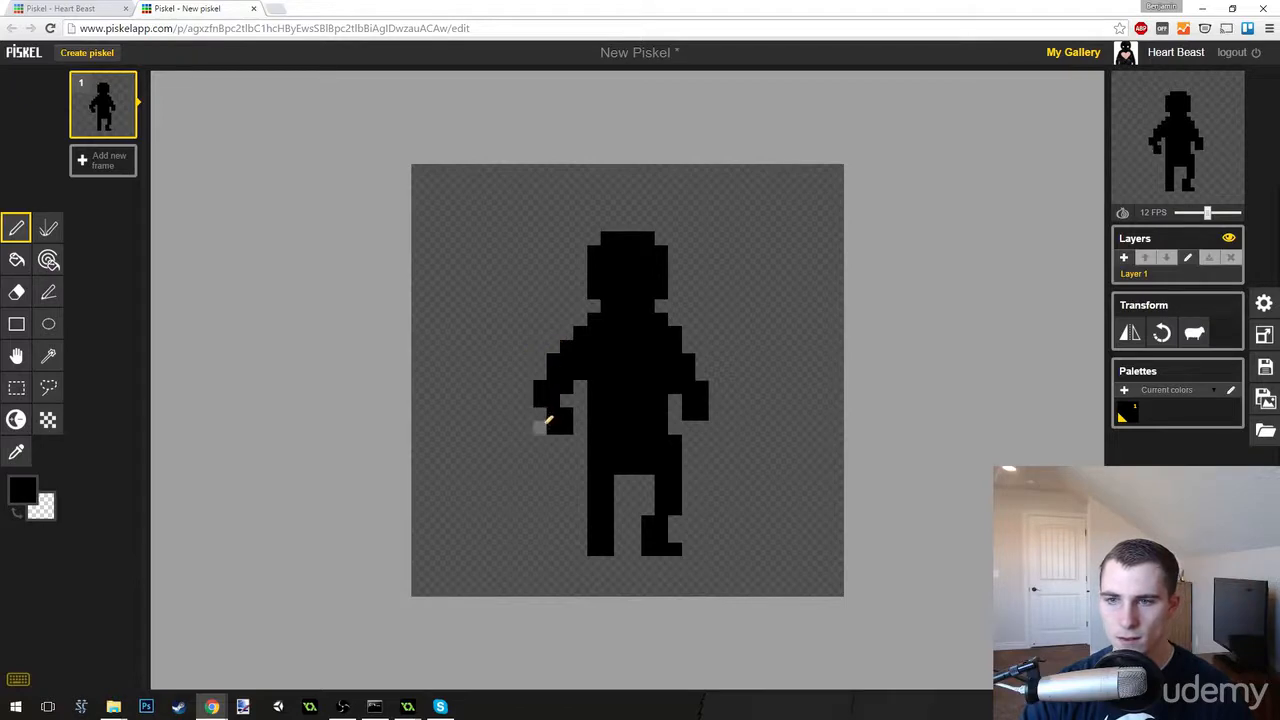
pyautogui.moveTo(545, 424); pyautogui.dragTo(570, 416)
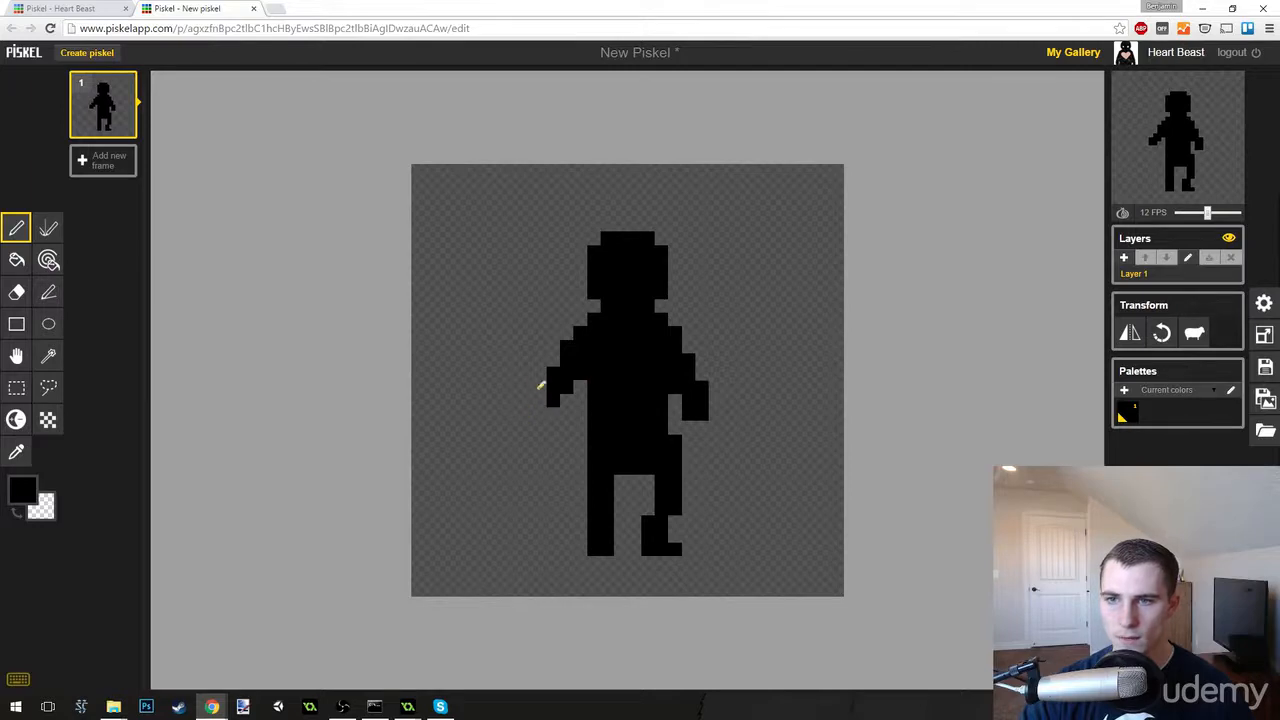
pyautogui.moveTo(560, 400); pyautogui.dragTo(568, 412)
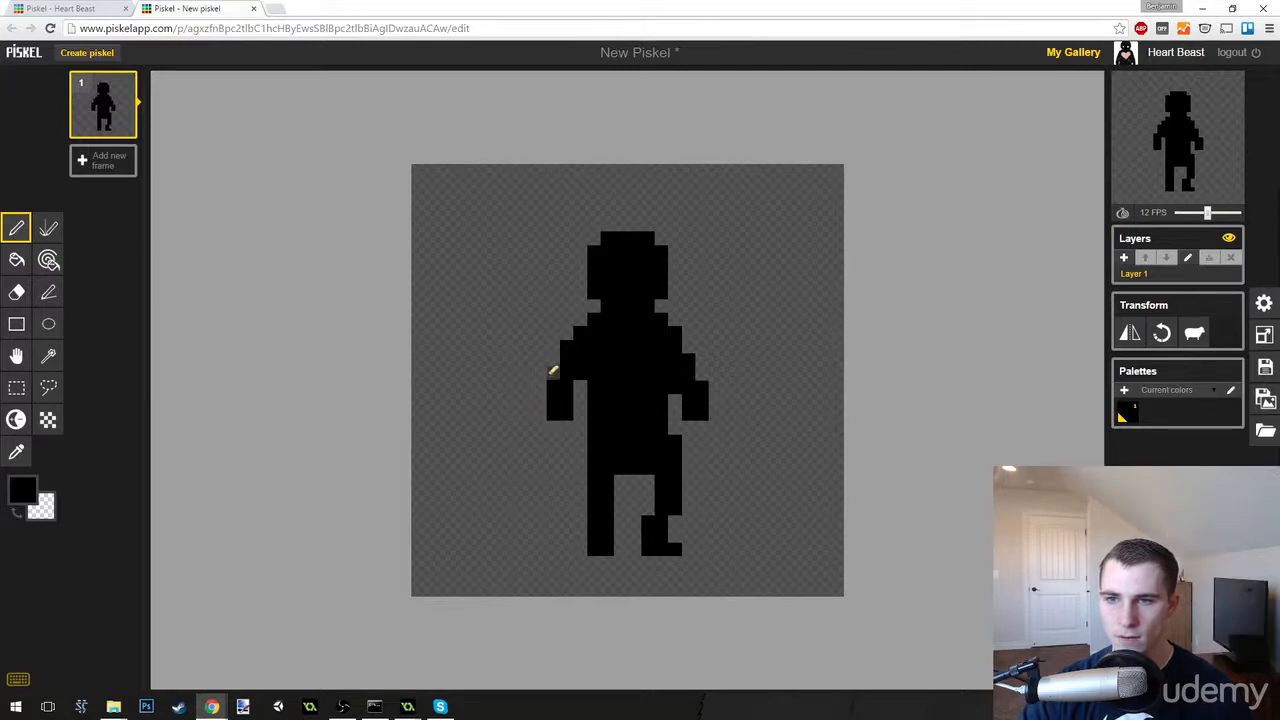
# Reshape the left foot like the right one, with a two-pixel-wide ankle set one pixel outward and a one-pixel-high toe.
pyautogui.scroll(-1, 770, 370)
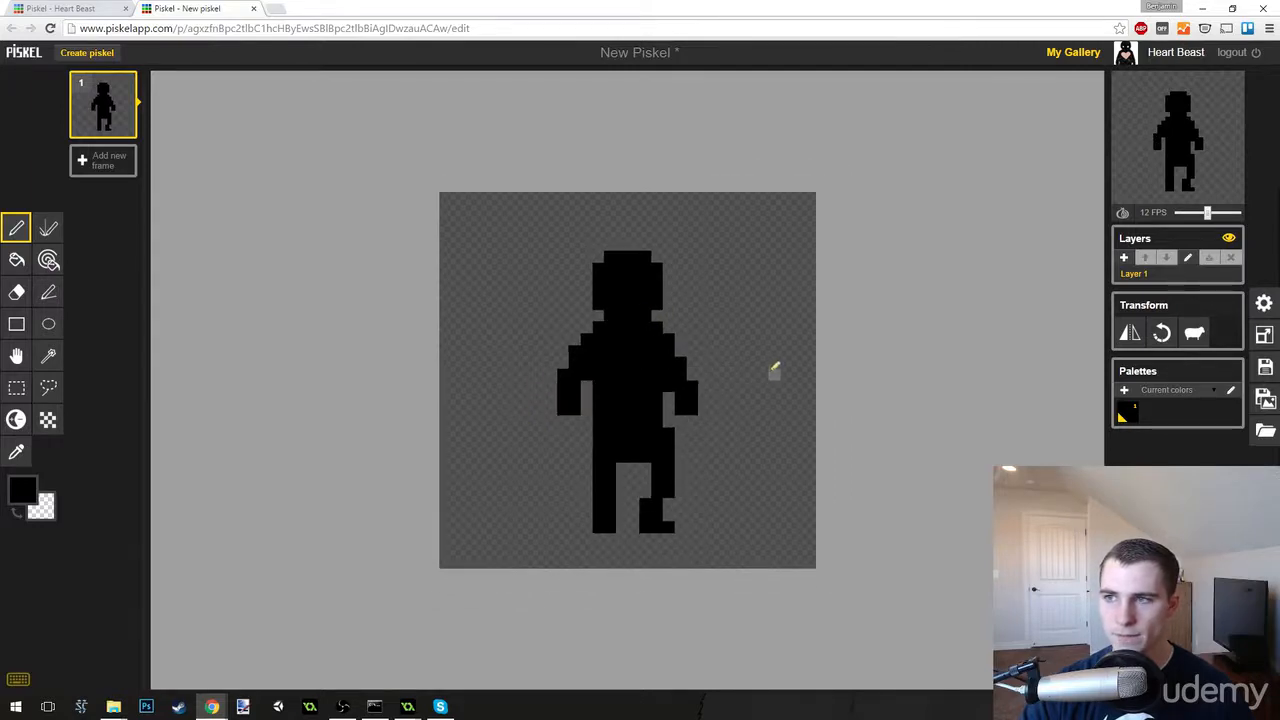
pyautogui.scroll(2, 740, 390)
pyautogui.scroll(1, 682, 433)
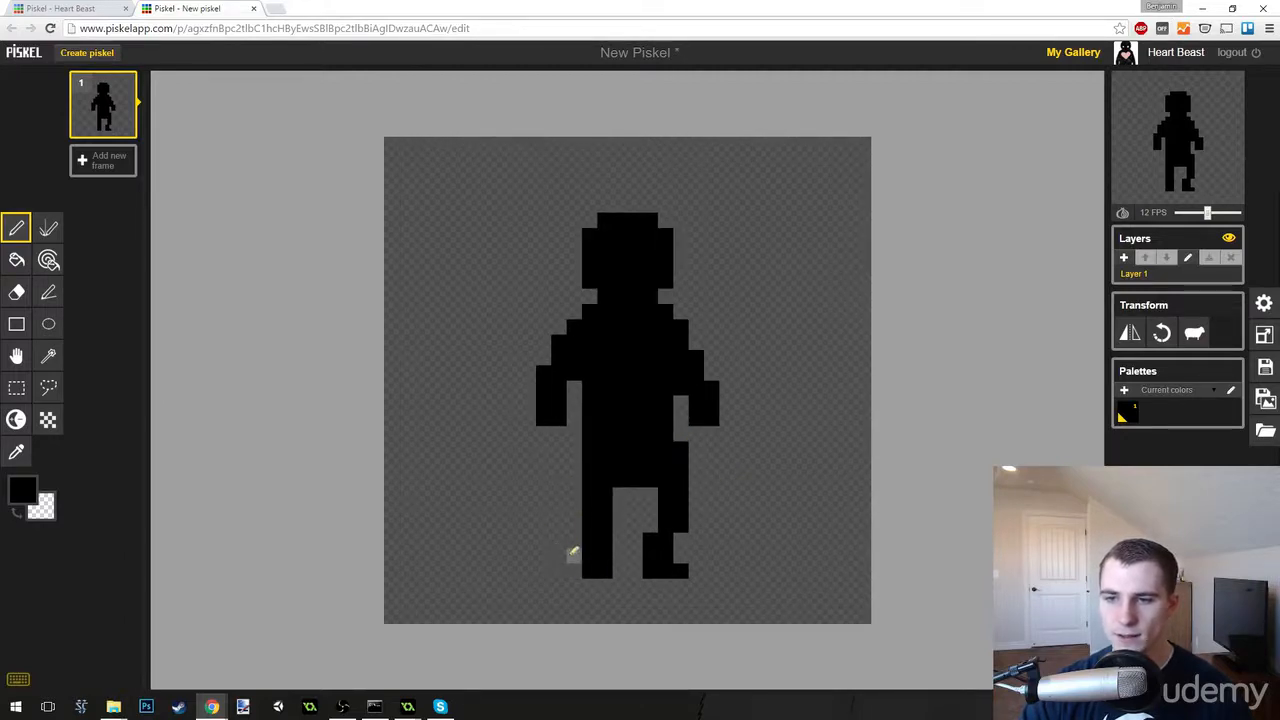
pyautogui.moveTo(575, 537); pyautogui.dragTo(590, 566)
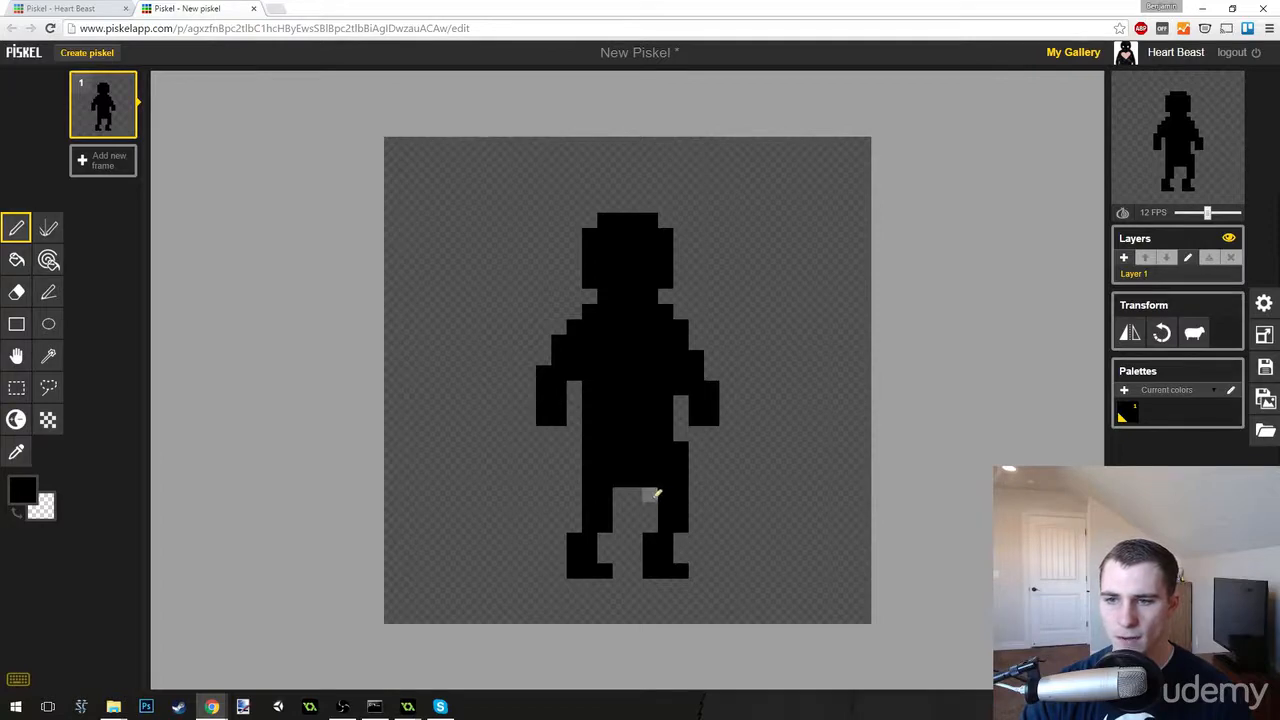
# Try shifting the right leg and foot one pixel inward and trimming the hip's outer edge in line with them.
pyautogui.moveTo(638, 540); pyautogui.dragTo(636, 568)
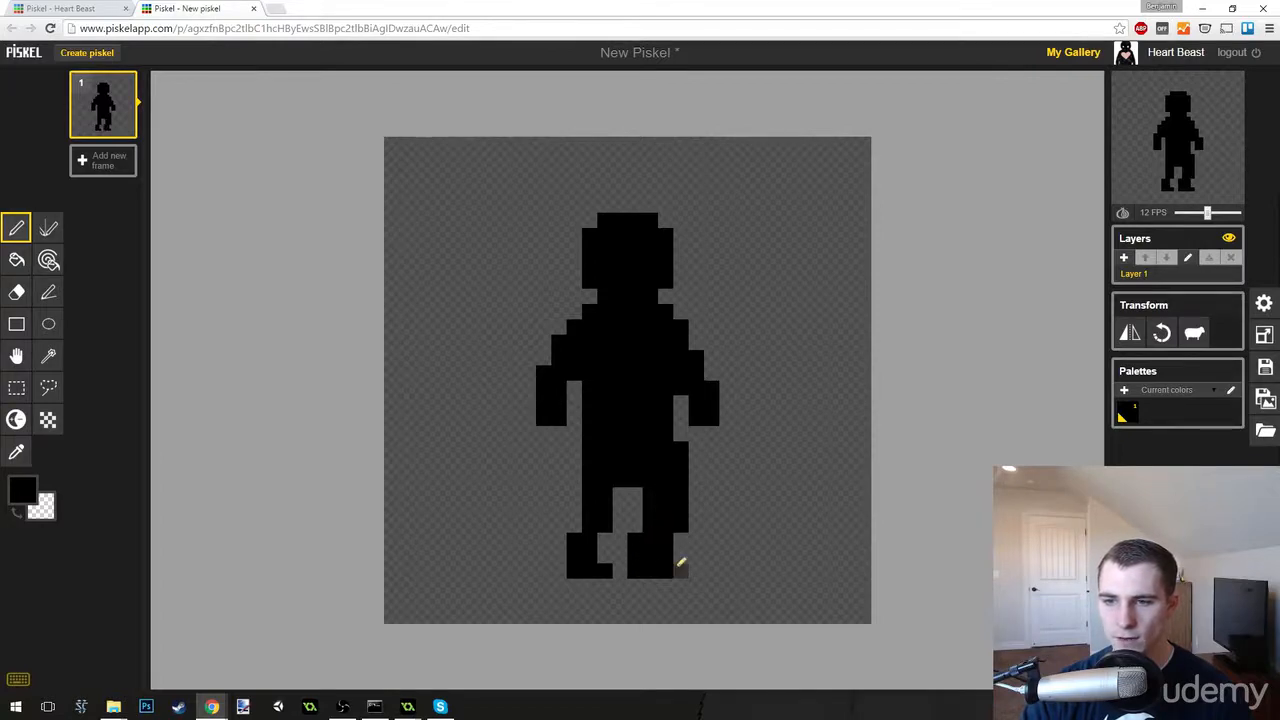
pyautogui.rightClick(678, 568)
pyautogui.rightClick(668, 558)
pyautogui.rightClick(682, 525)
pyautogui.rightClick(682, 510)
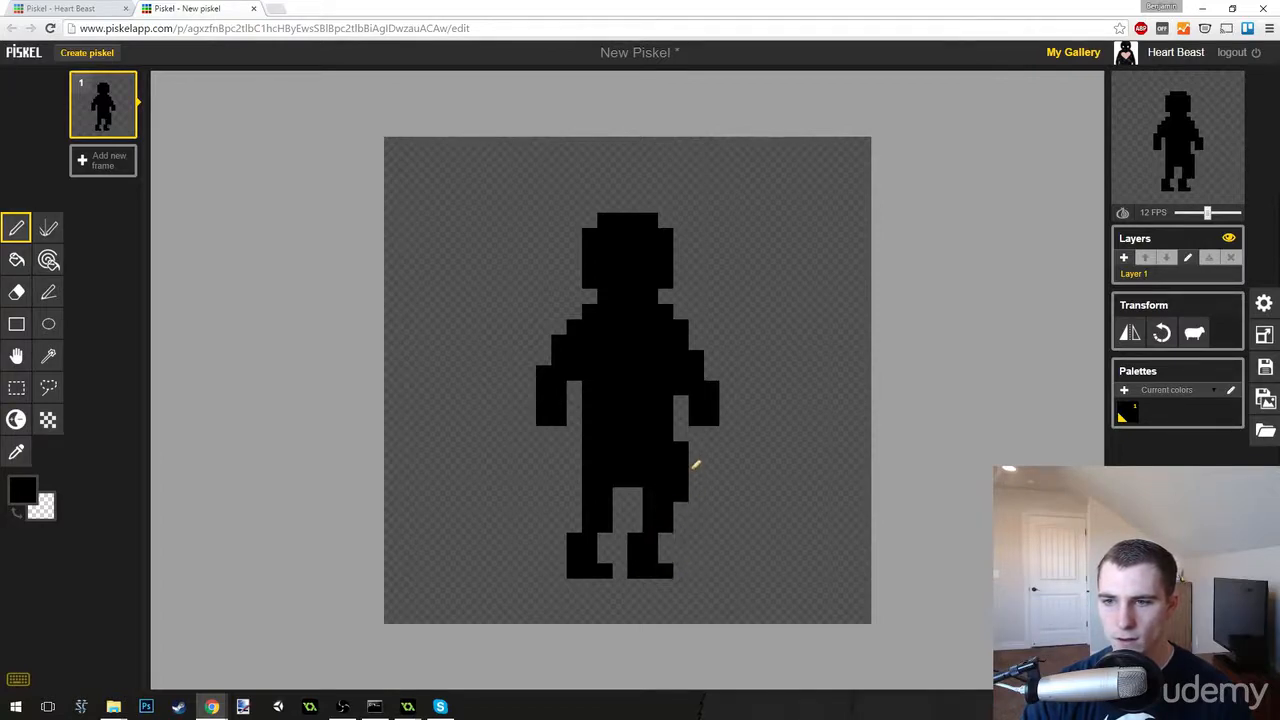
pyautogui.rightClick(680, 448)
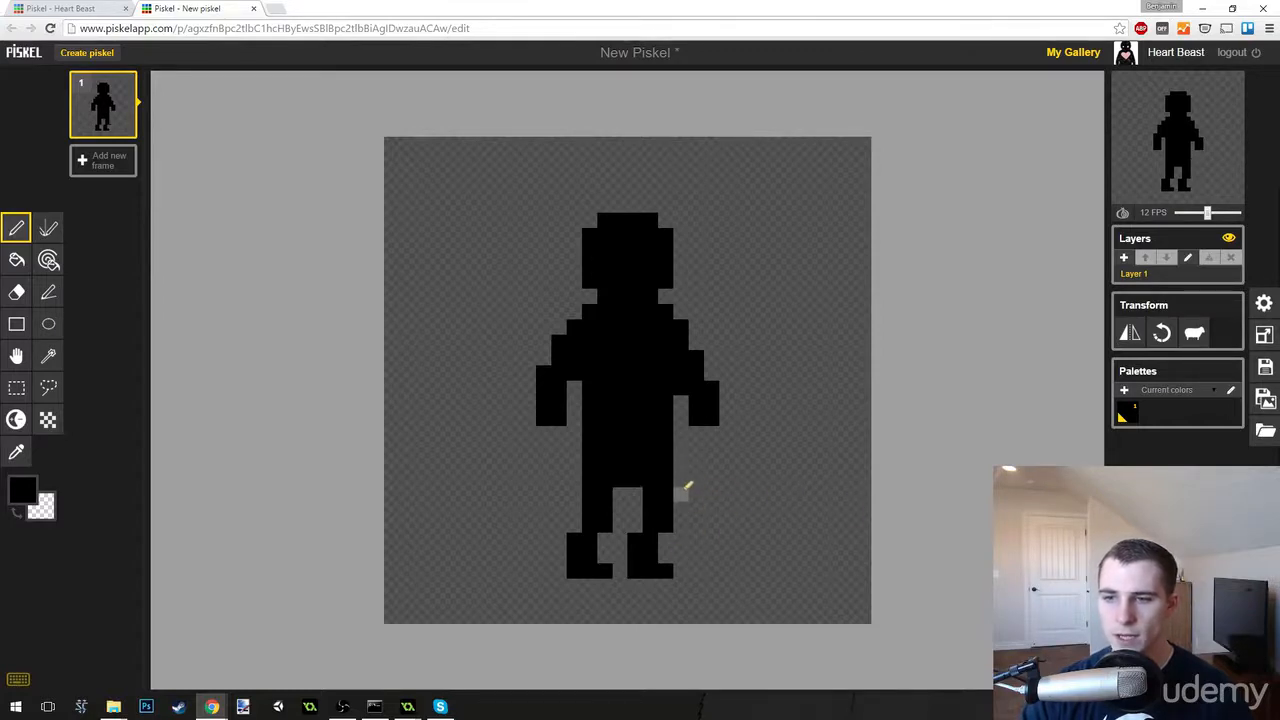
# Move the right leg and foot back outward by one pixel, erasing the leftover pixels on their inner side.
pyautogui.moveTo(680, 494); pyautogui.dragTo(665, 556)
pyautogui.click(679, 570)
pyautogui.rightClick(636, 570)
pyautogui.rightClick(635, 556)
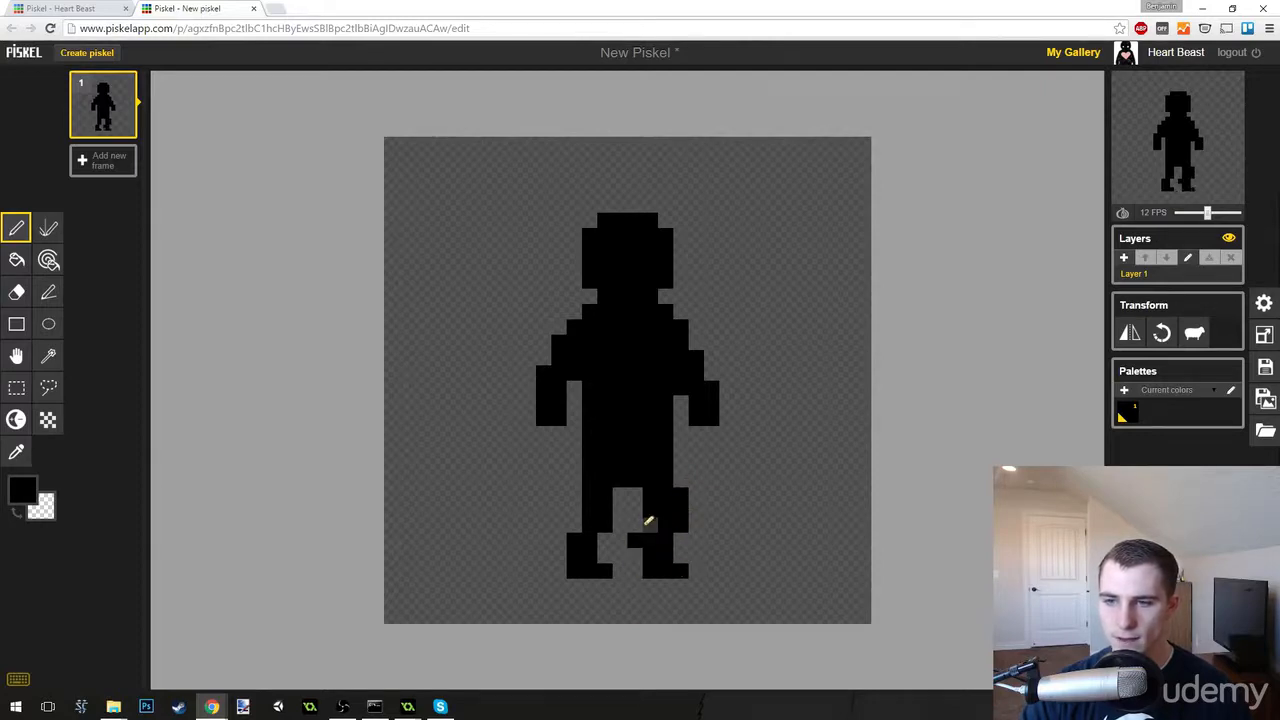
pyautogui.rightClick(636, 535)
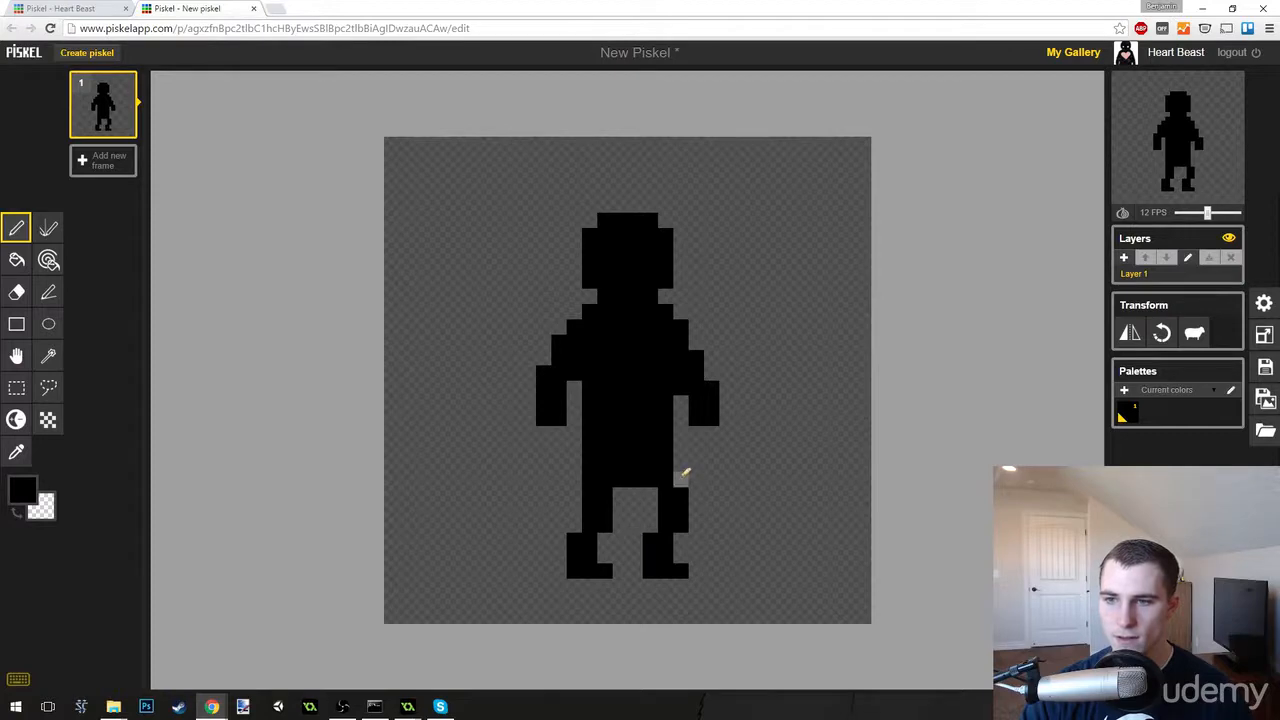
# Fill the gap between torso and right arm down to the hip, and widen the head and neck by one pixel column on that side.
pyautogui.moveTo(685, 473); pyautogui.dragTo(680, 457)
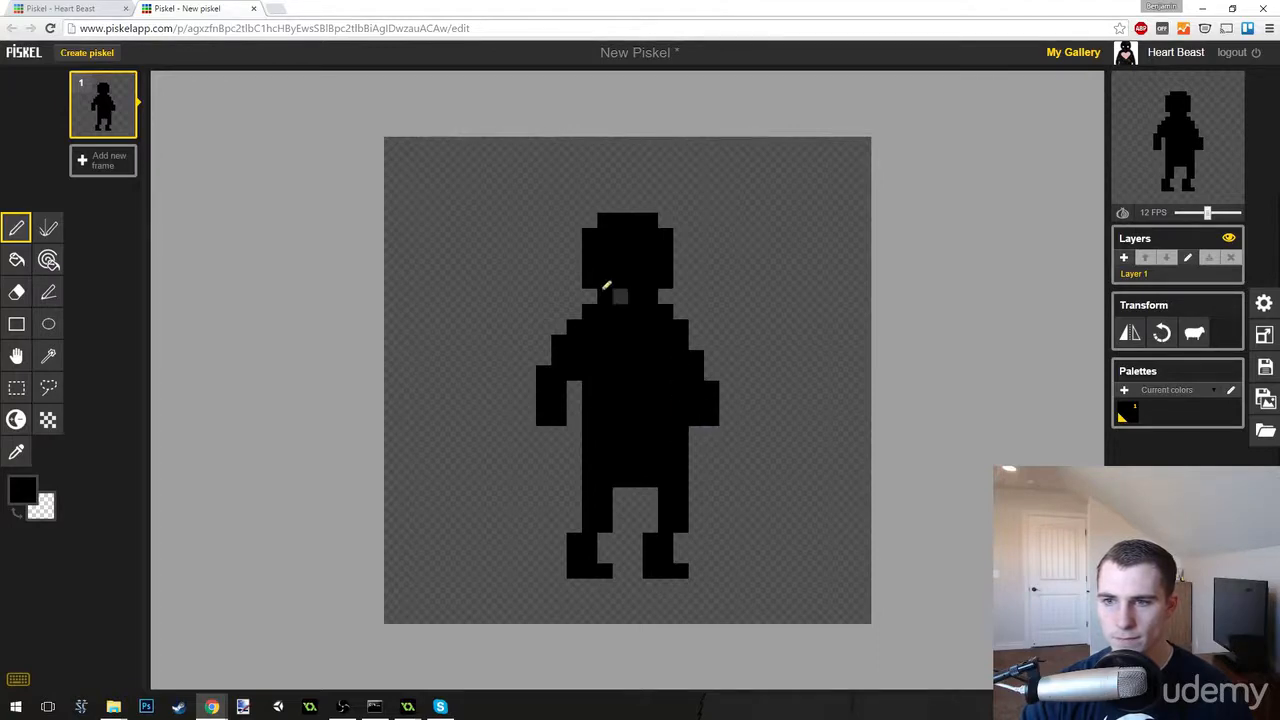
pyautogui.moveTo(680, 283); pyautogui.dragTo(682, 243)
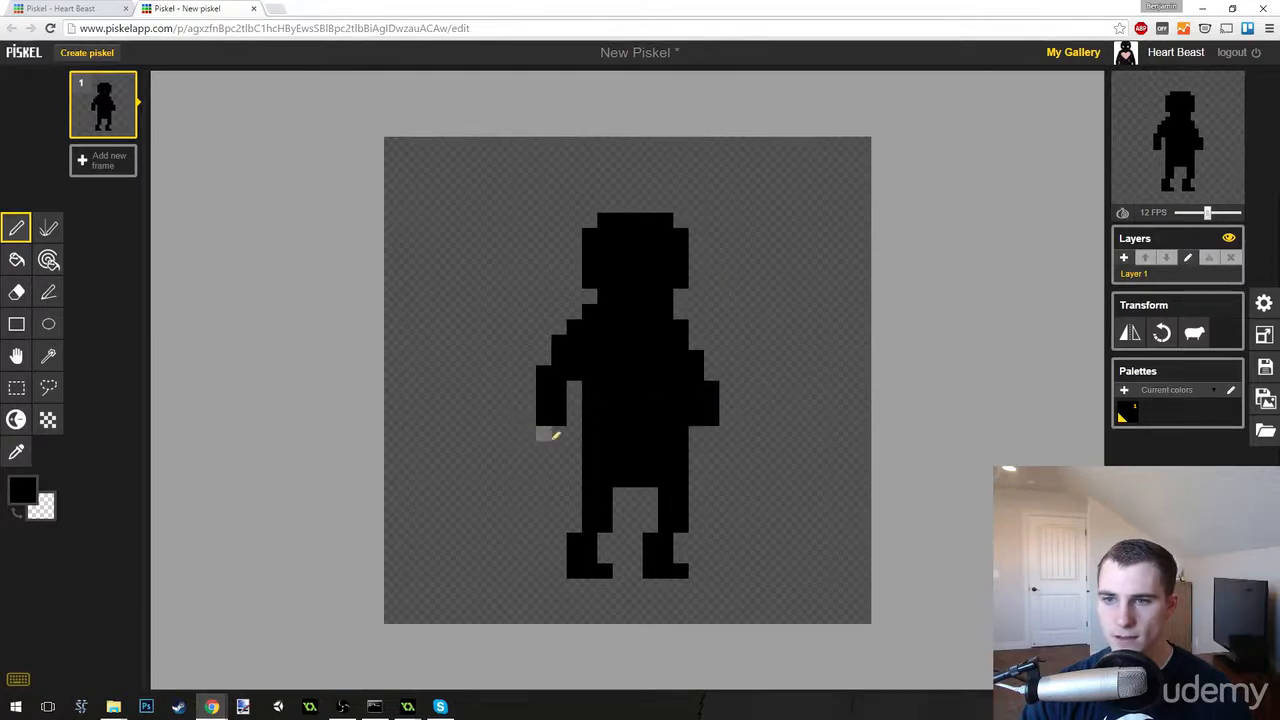
# Lower the left arm and hand by one pixel and check the silhouette at a small size.
pyautogui.click(558, 447)
pyautogui.rightClick(558, 449)
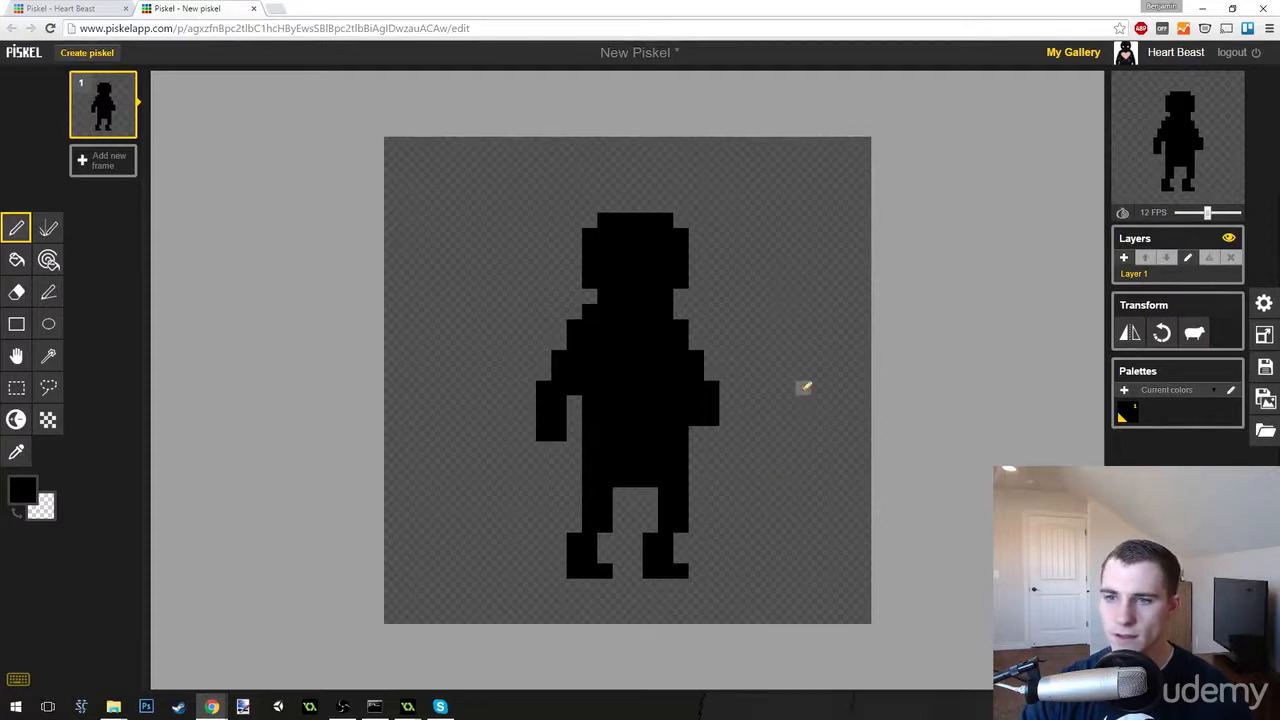
pyautogui.scroll(-2, 800, 385)
pyautogui.scroll(-3, 751, 403)
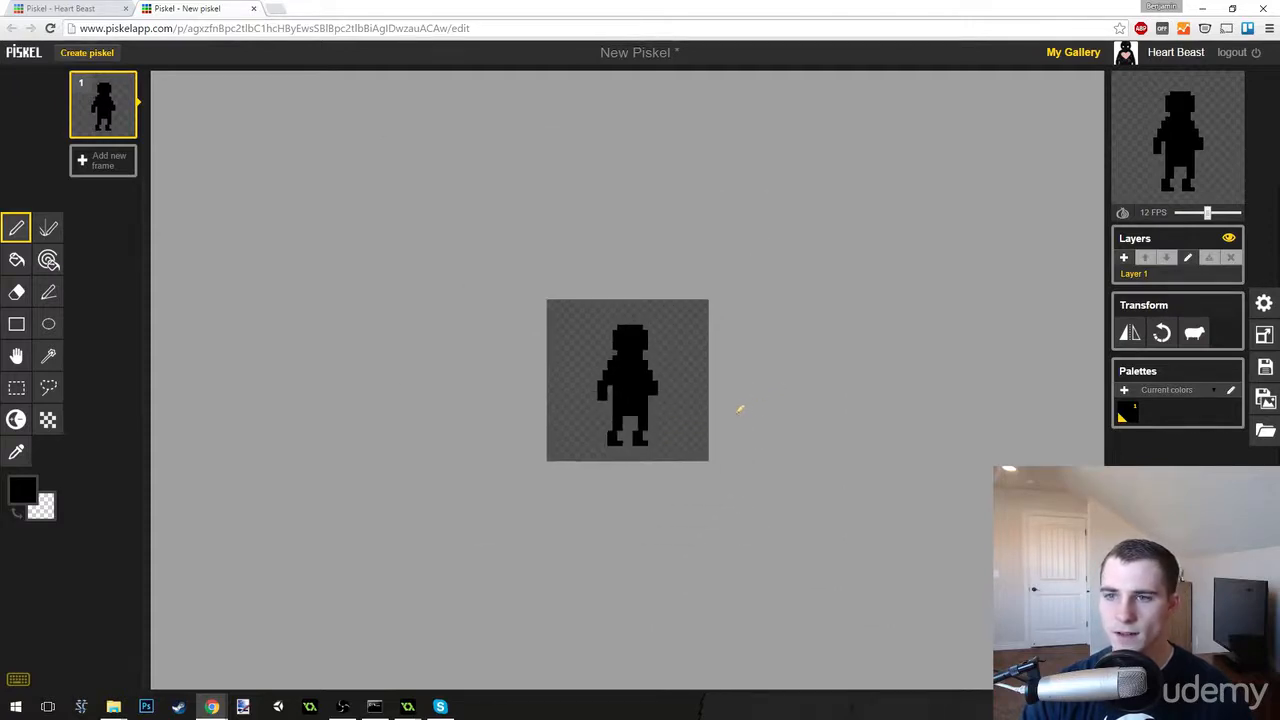
pyautogui.scroll(5, 737, 409)
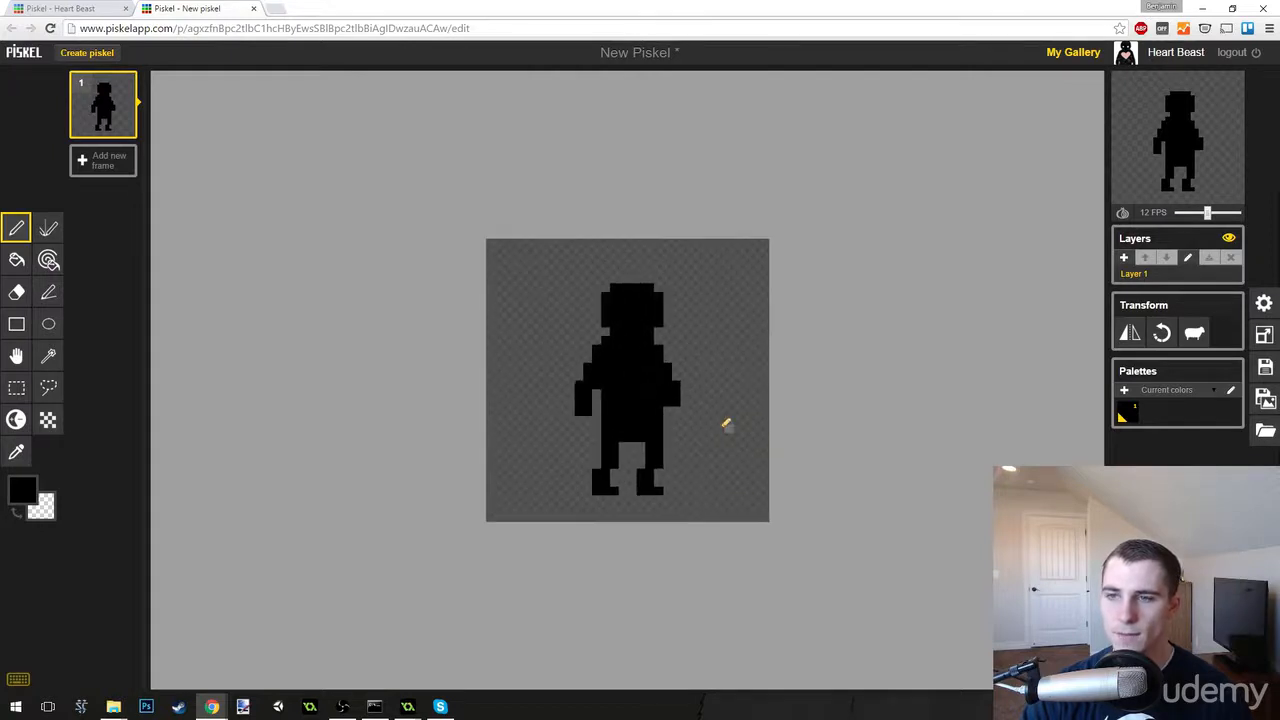
pyautogui.scroll(1, 716, 424)
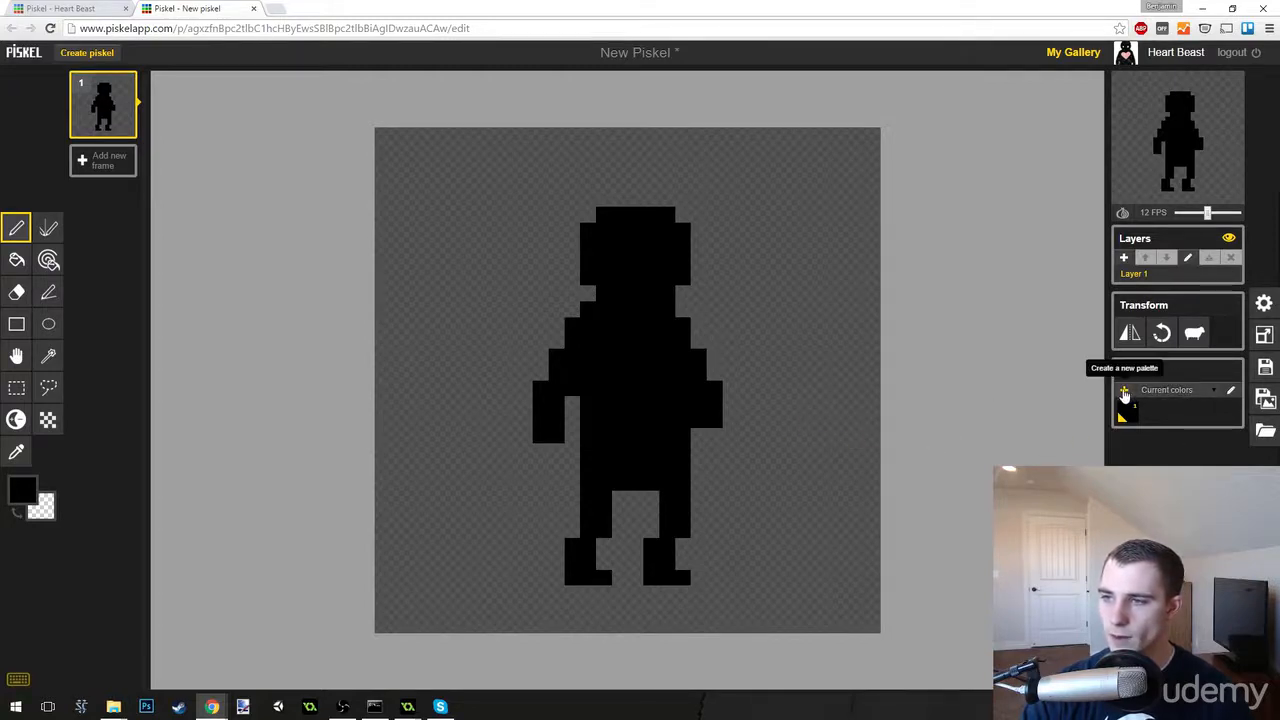
# Create a new palette and name it "Platform Character palette".
pyautogui.click(1124, 392)
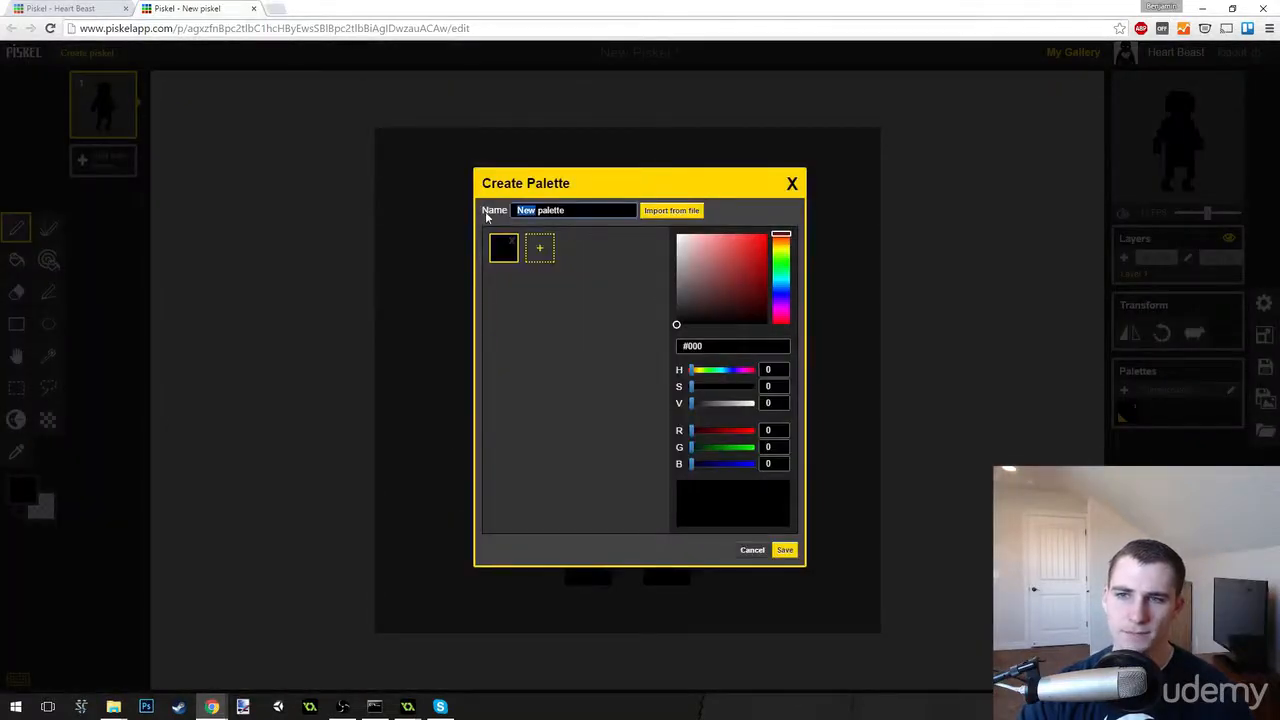
pyautogui.write('Platform')
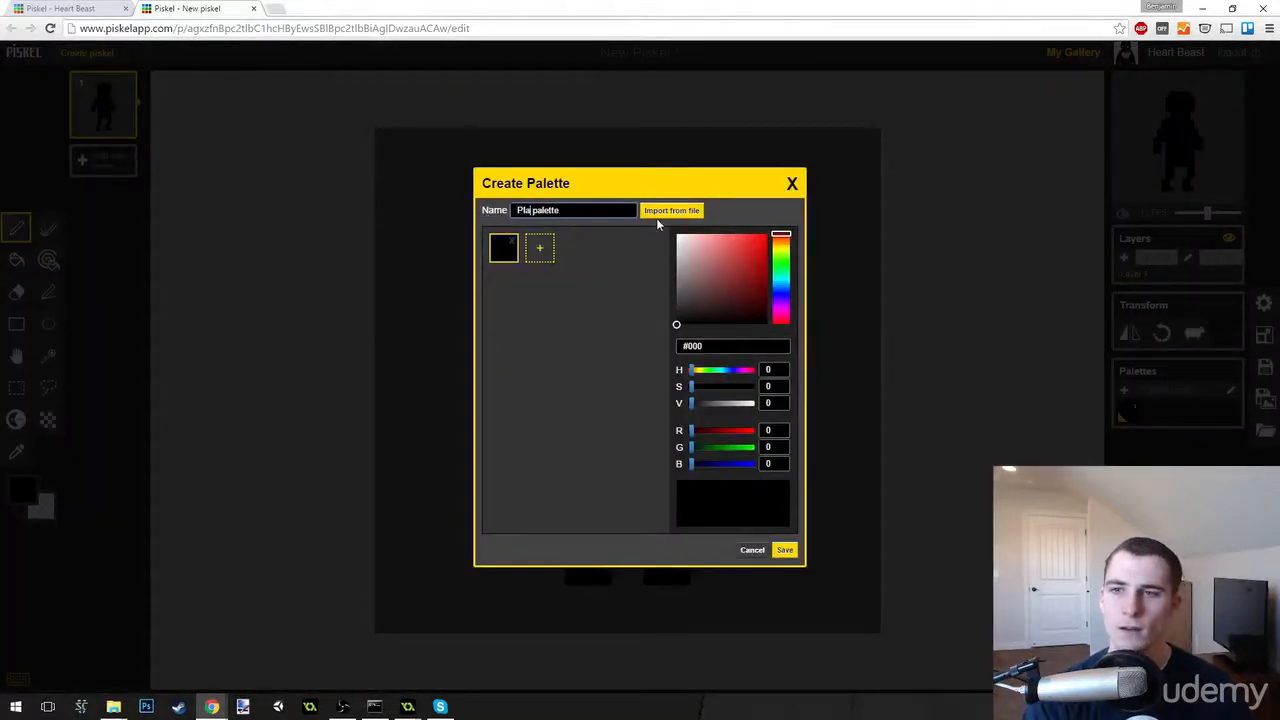
pyautogui.write(' Character')
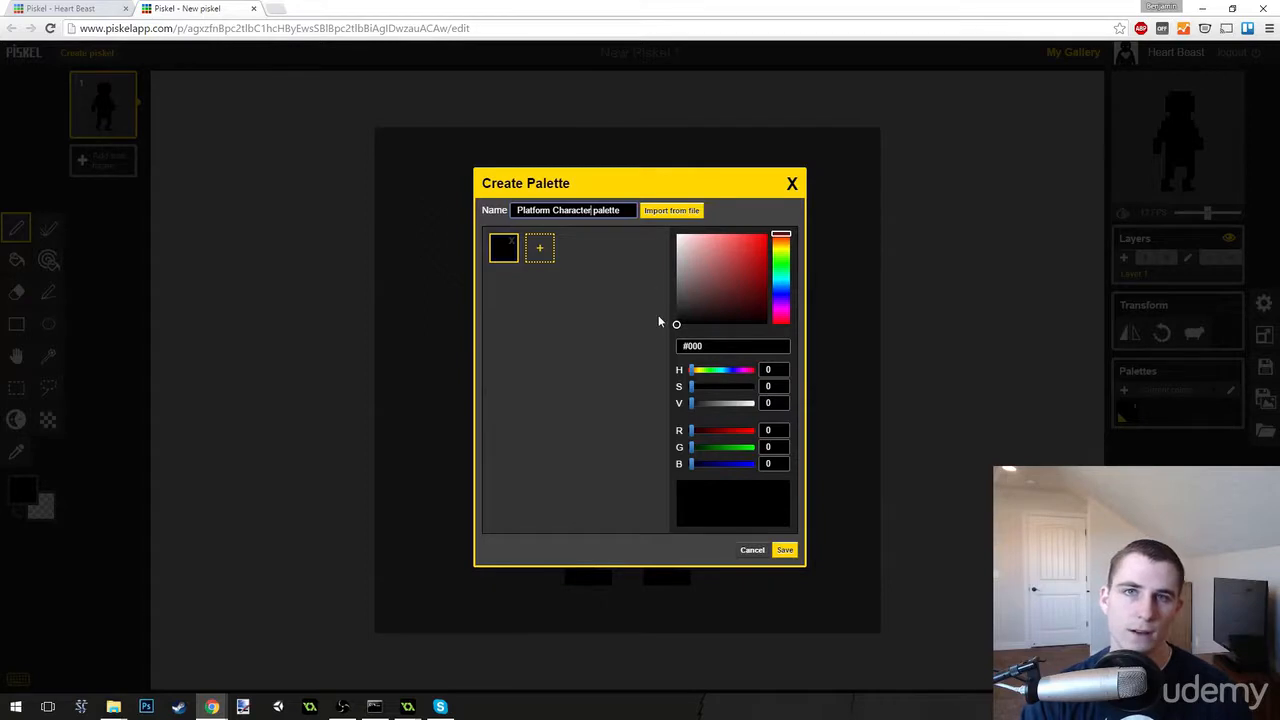
# Add a second color to the palette and set it to the muted tan #B1A071.
pyautogui.click(540, 251)
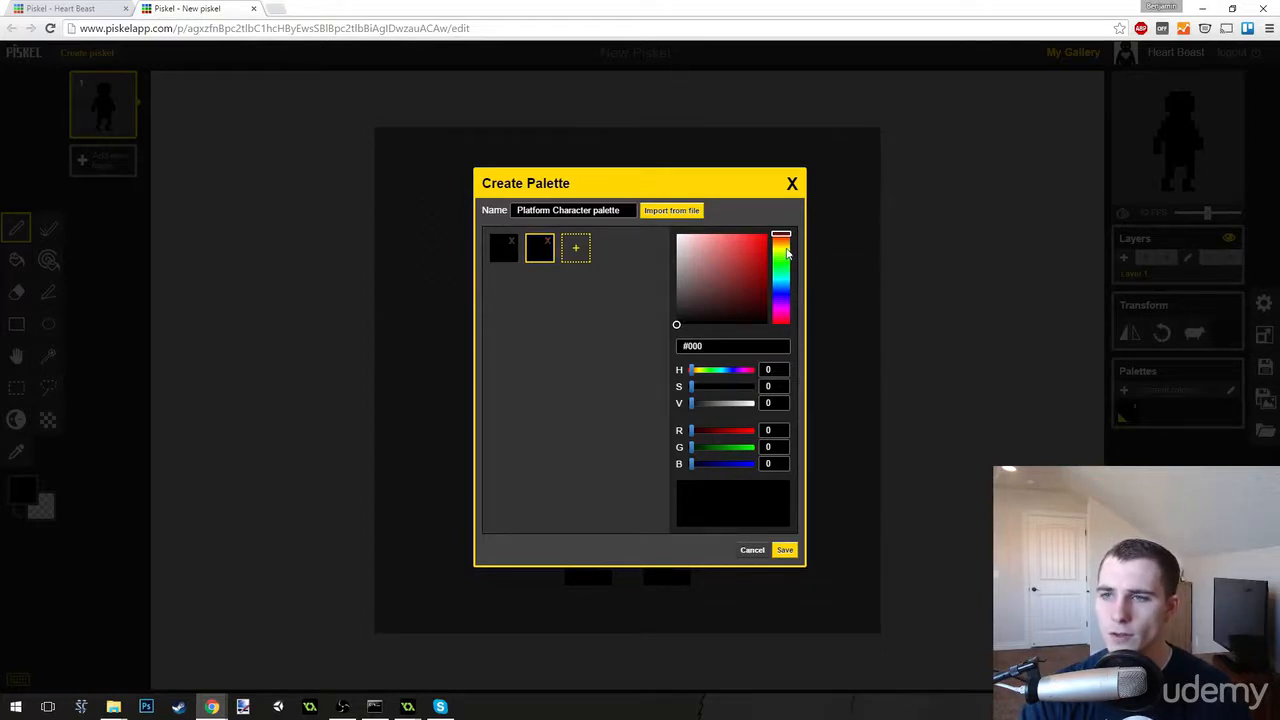
pyautogui.moveTo(787, 253); pyautogui.dragTo(784, 250)
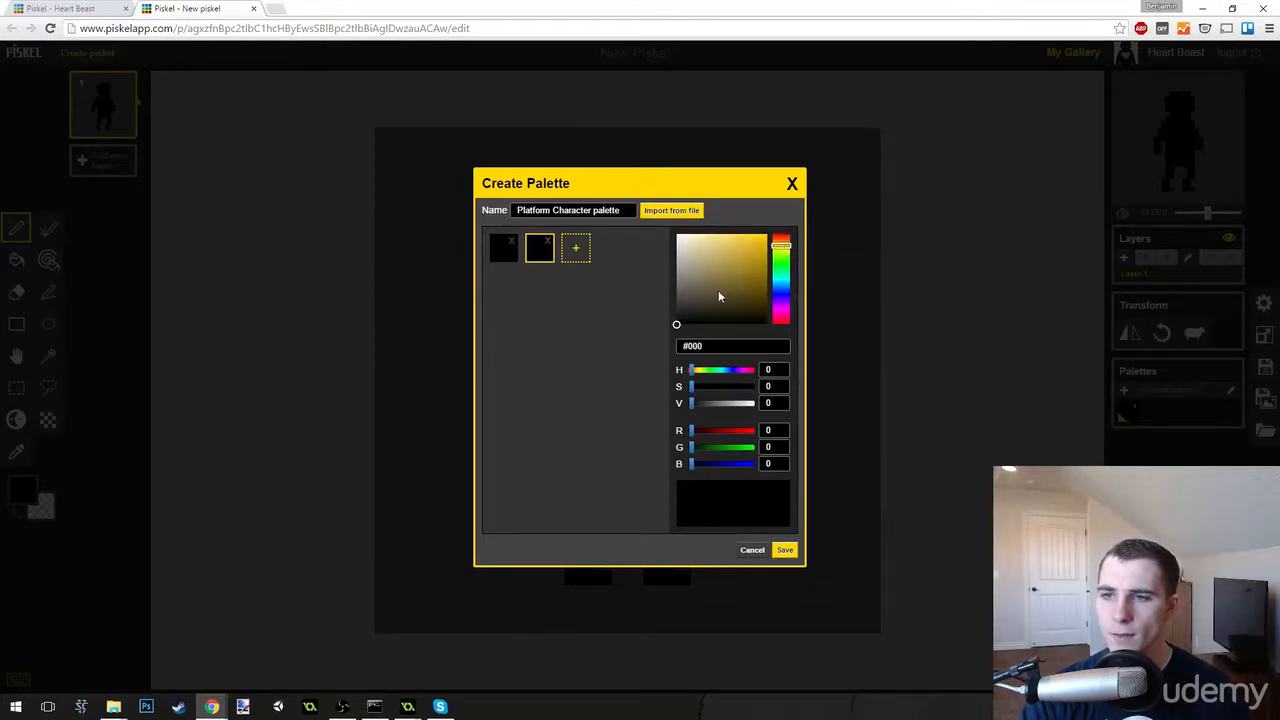
pyautogui.moveTo(785, 252); pyautogui.dragTo(785, 250)
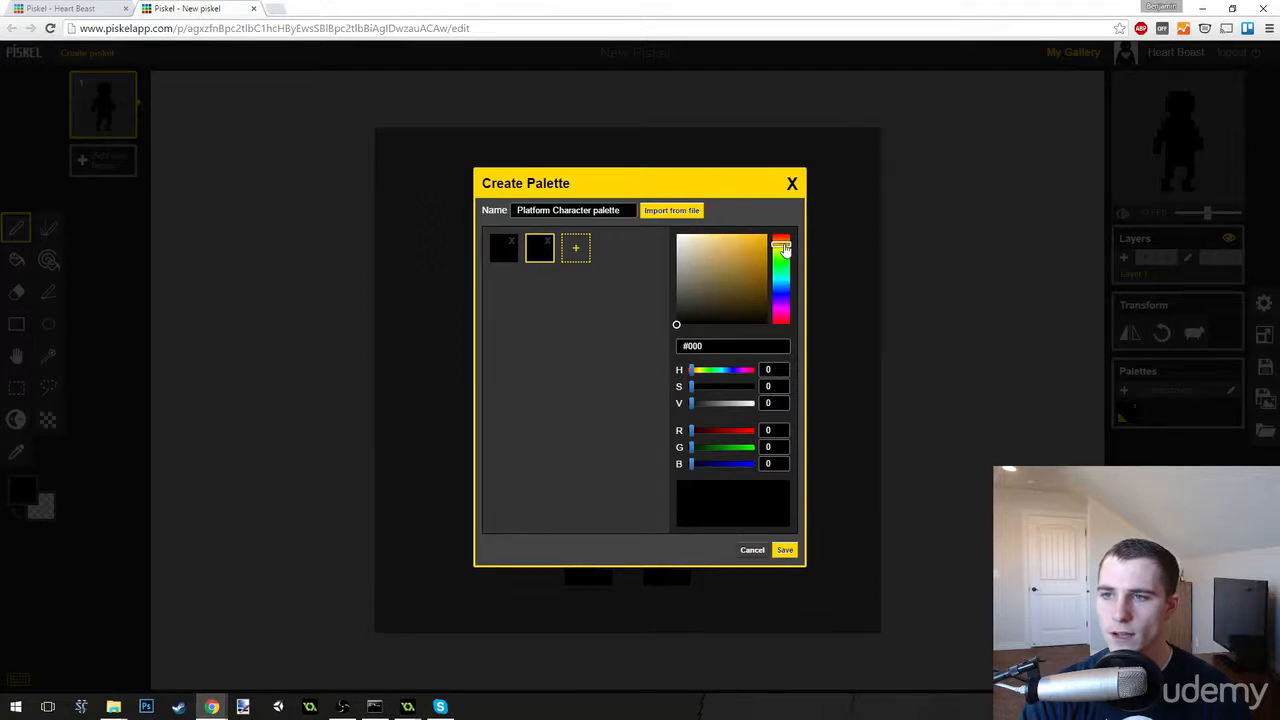
pyautogui.moveTo(700, 305); pyautogui.dragTo(709, 265)
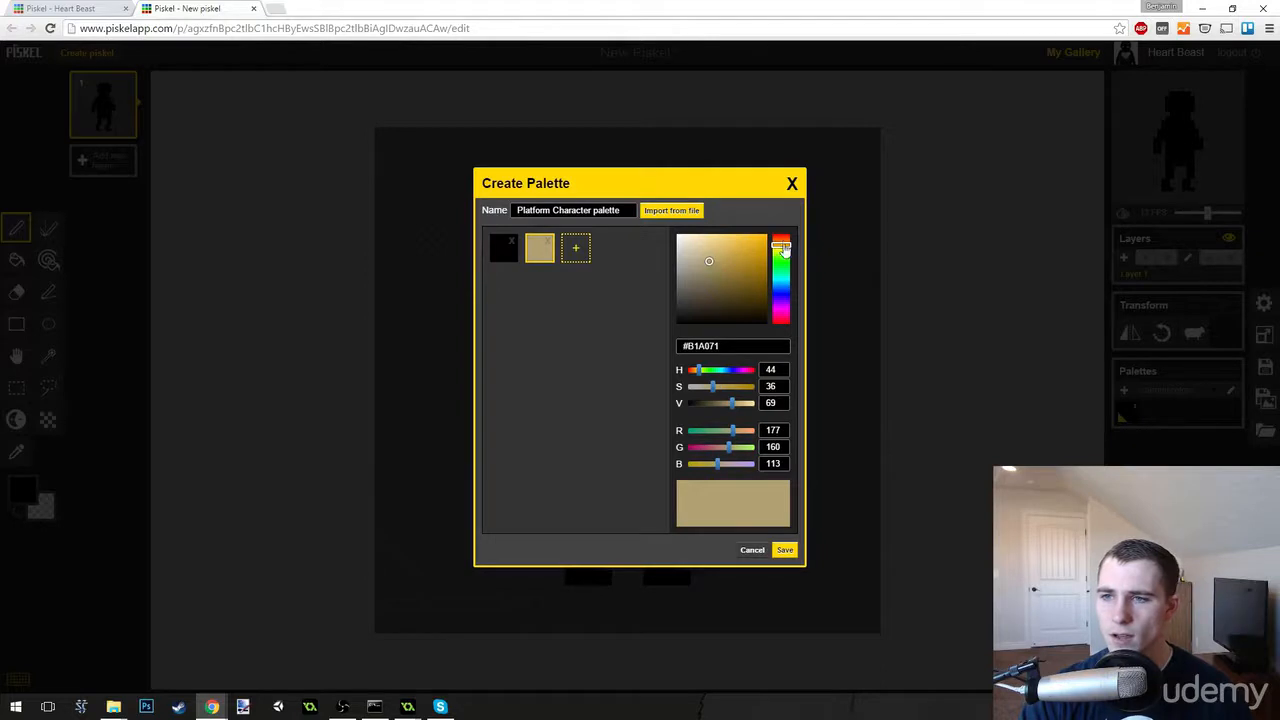
# Try different hues for the second color, going through green and yellow-green to the muted blue #718FB1.
pyautogui.moveTo(784, 250); pyautogui.dragTo(782, 268)
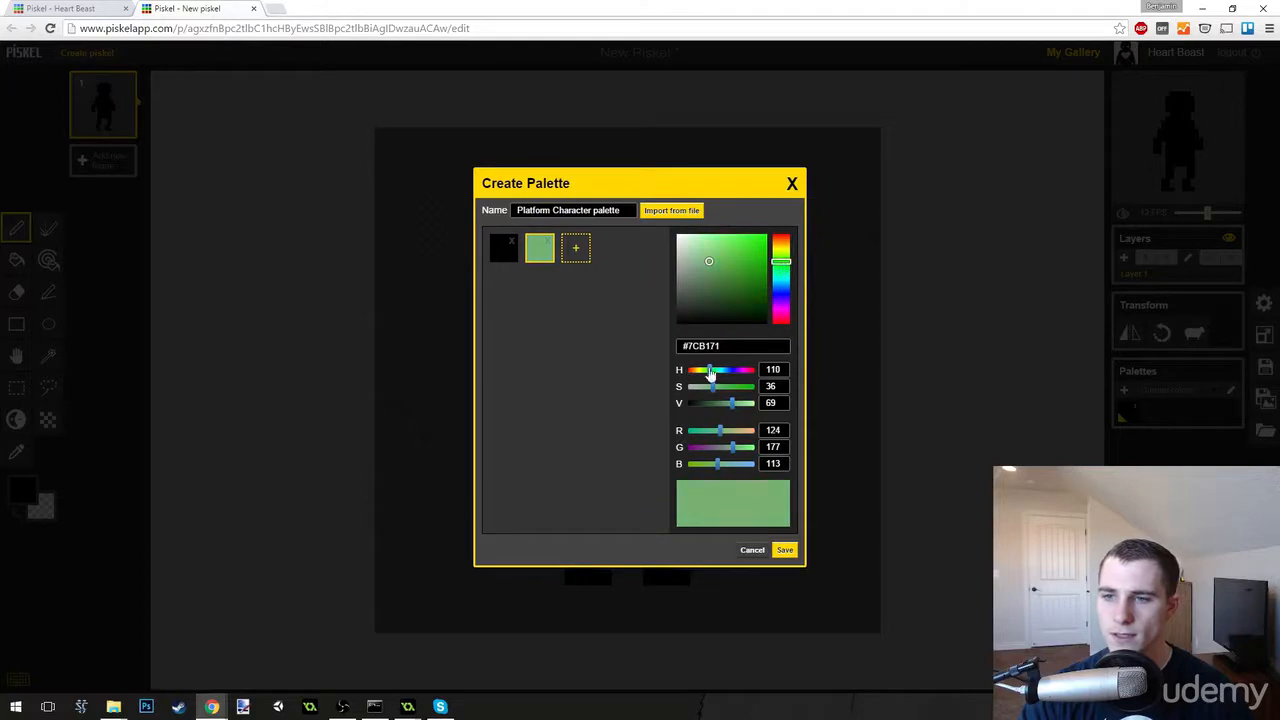
pyautogui.moveTo(715, 376); pyautogui.dragTo(702, 376)
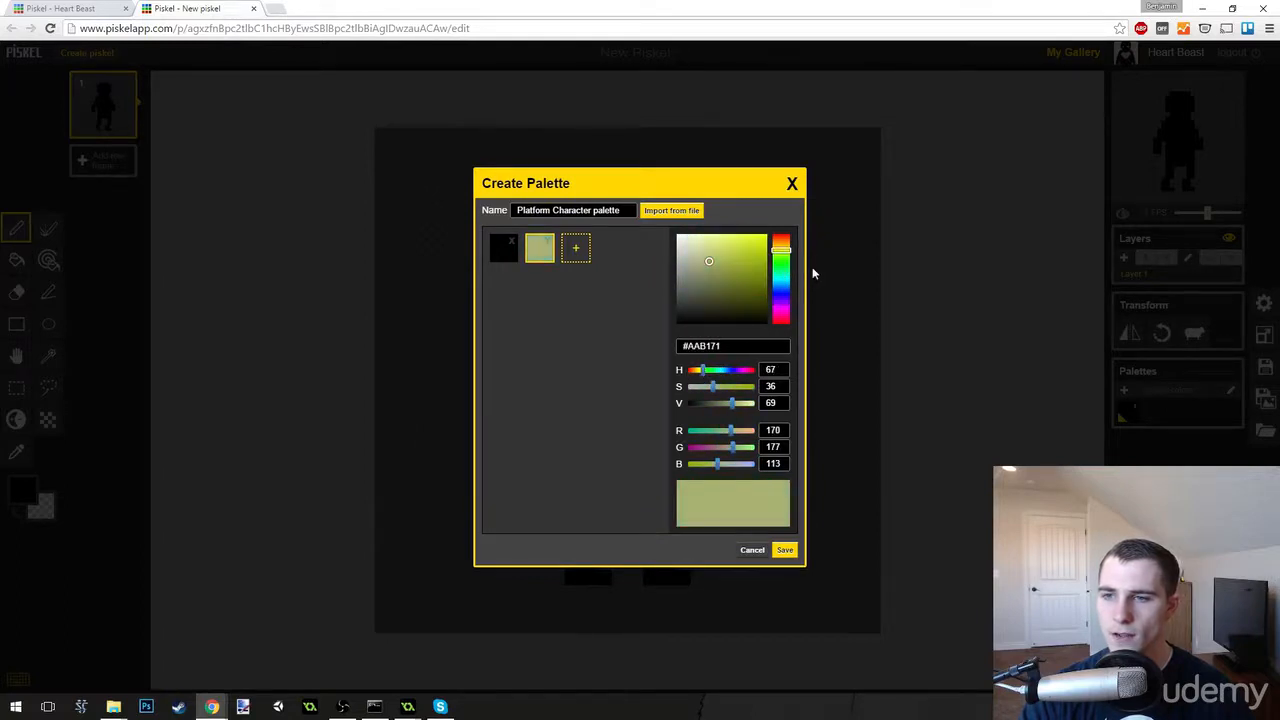
pyautogui.moveTo(780, 258)
pyautogui.mouseDown()
pyautogui.moveTo(781, 292)
pyautogui.moveTo(781, 270)
pyautogui.mouseUp()
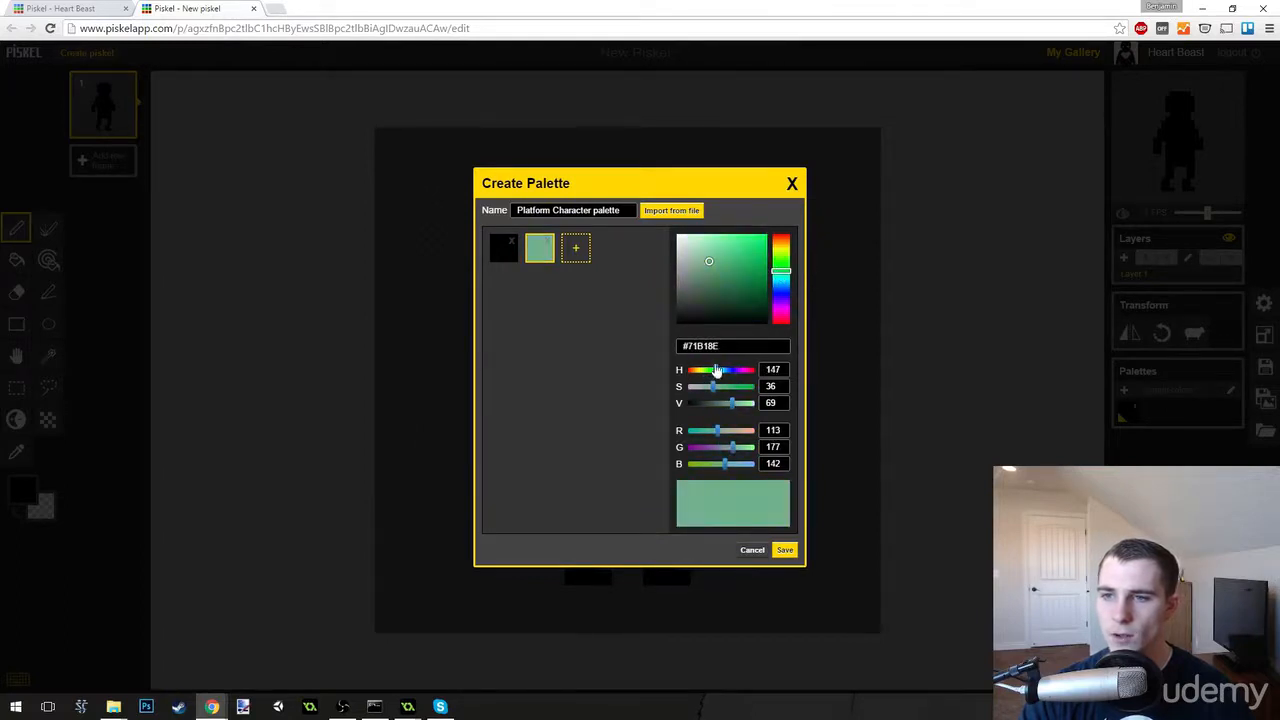
pyautogui.click(707, 372)
pyautogui.moveTo(707, 372); pyautogui.dragTo(729, 372)
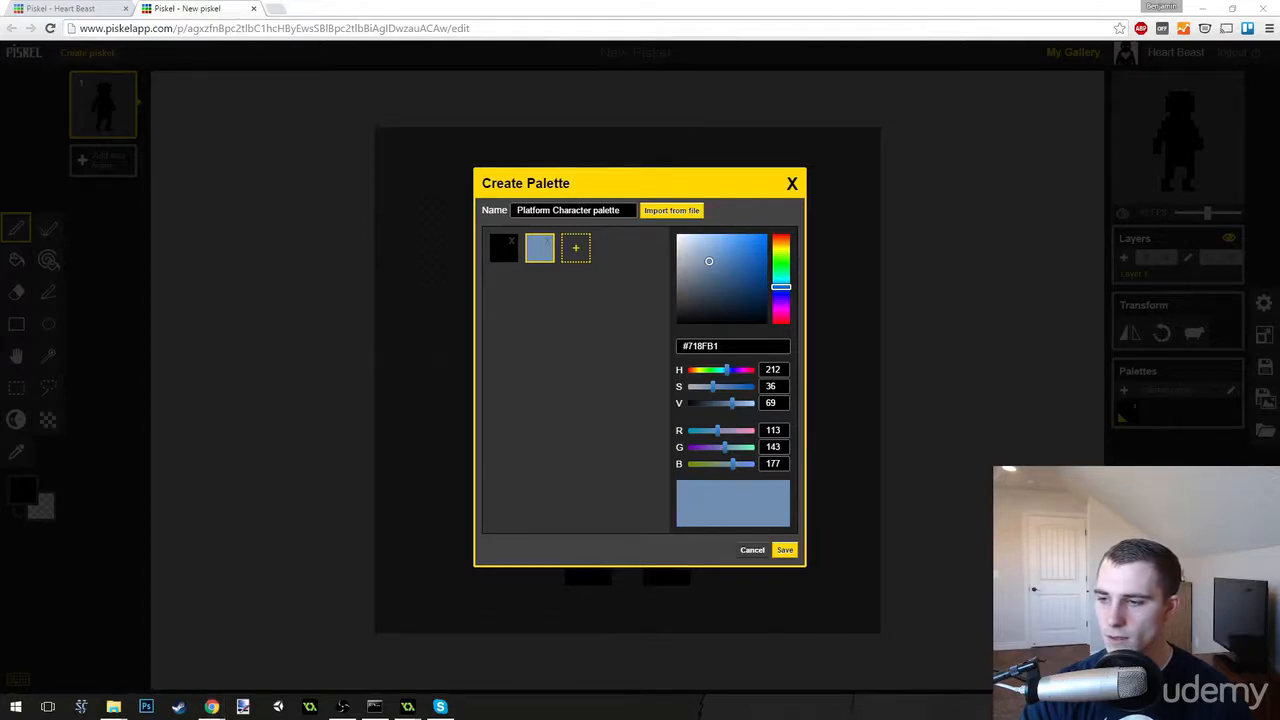
# Quit Skype running in the background.
pyautogui.rightClick(1148, 680)
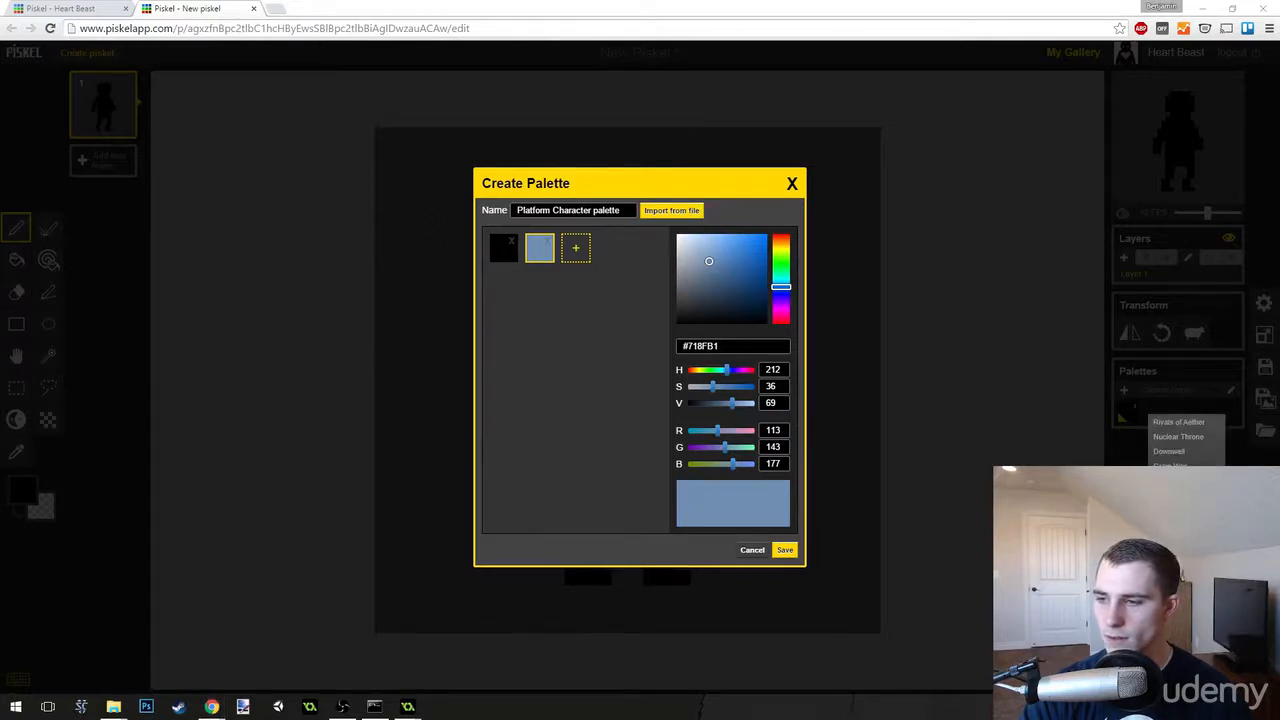
pyautogui.rightClick(1149, 700)
pyautogui.click(1172, 690)
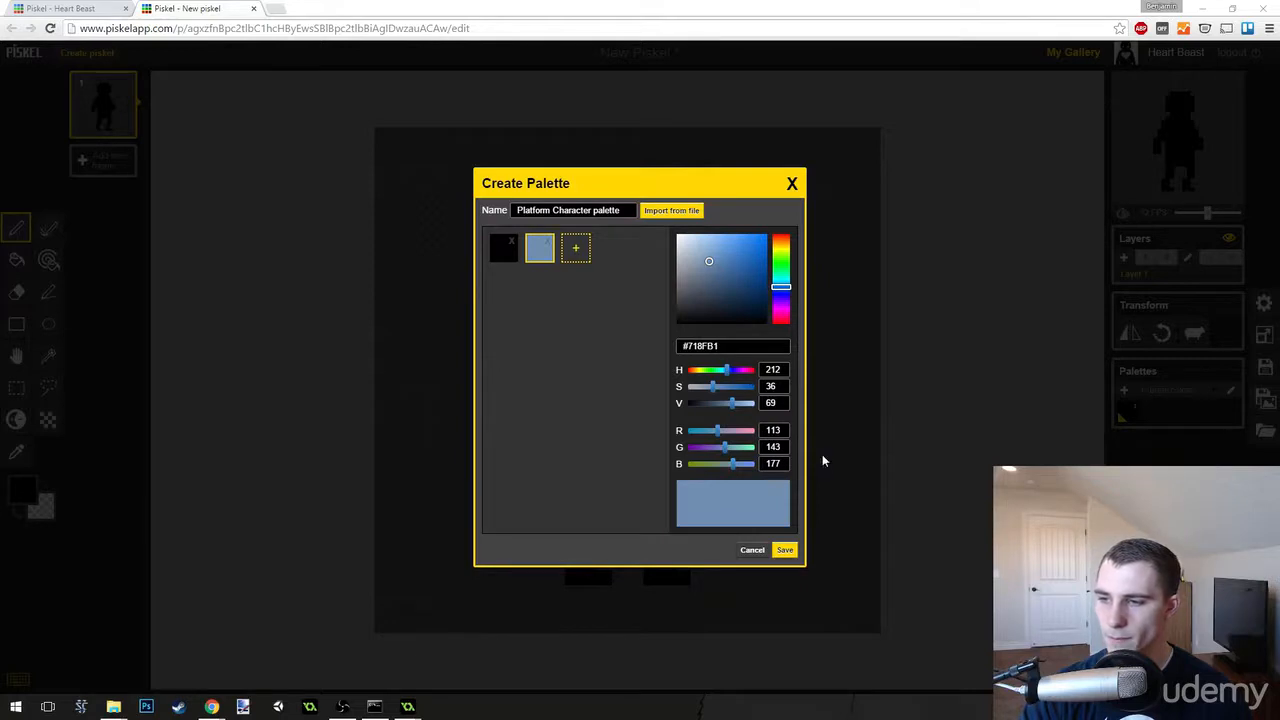
# Set the palette's second color to the muted skin tan #A88F70.
pyautogui.moveTo(785, 297); pyautogui.dragTo(786, 257)
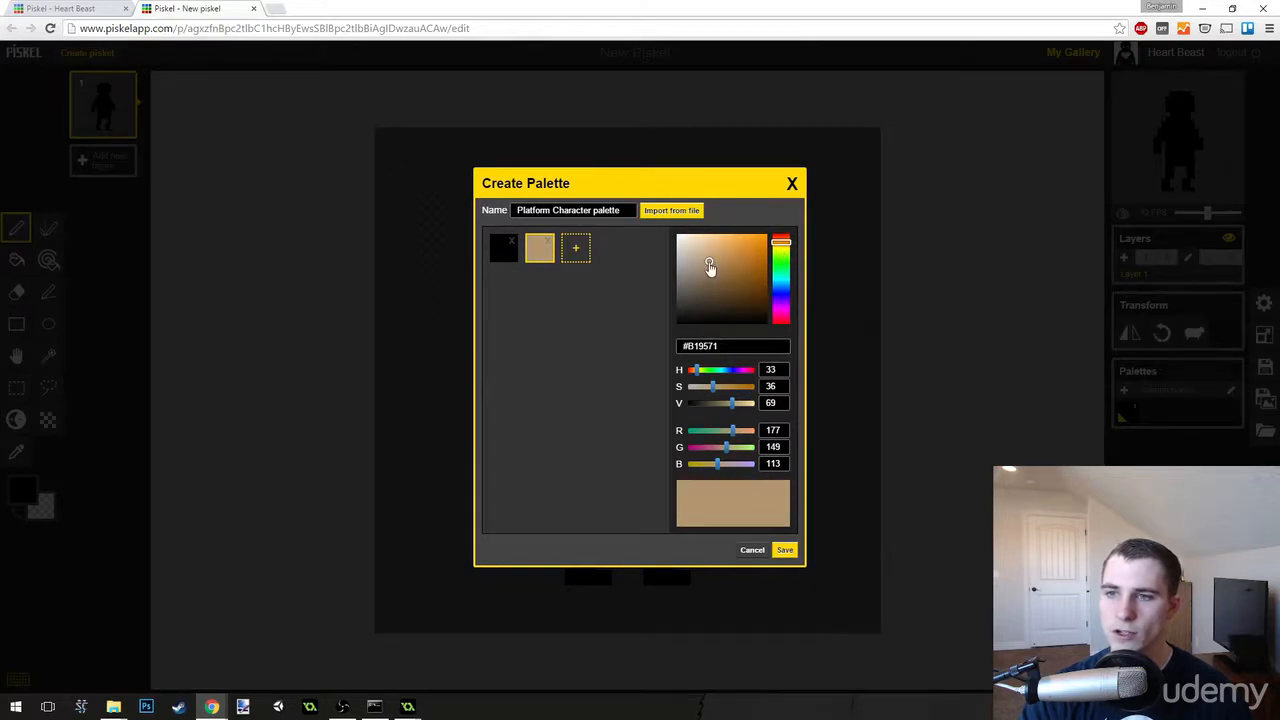
pyautogui.moveTo(709, 266); pyautogui.dragTo(709, 261)
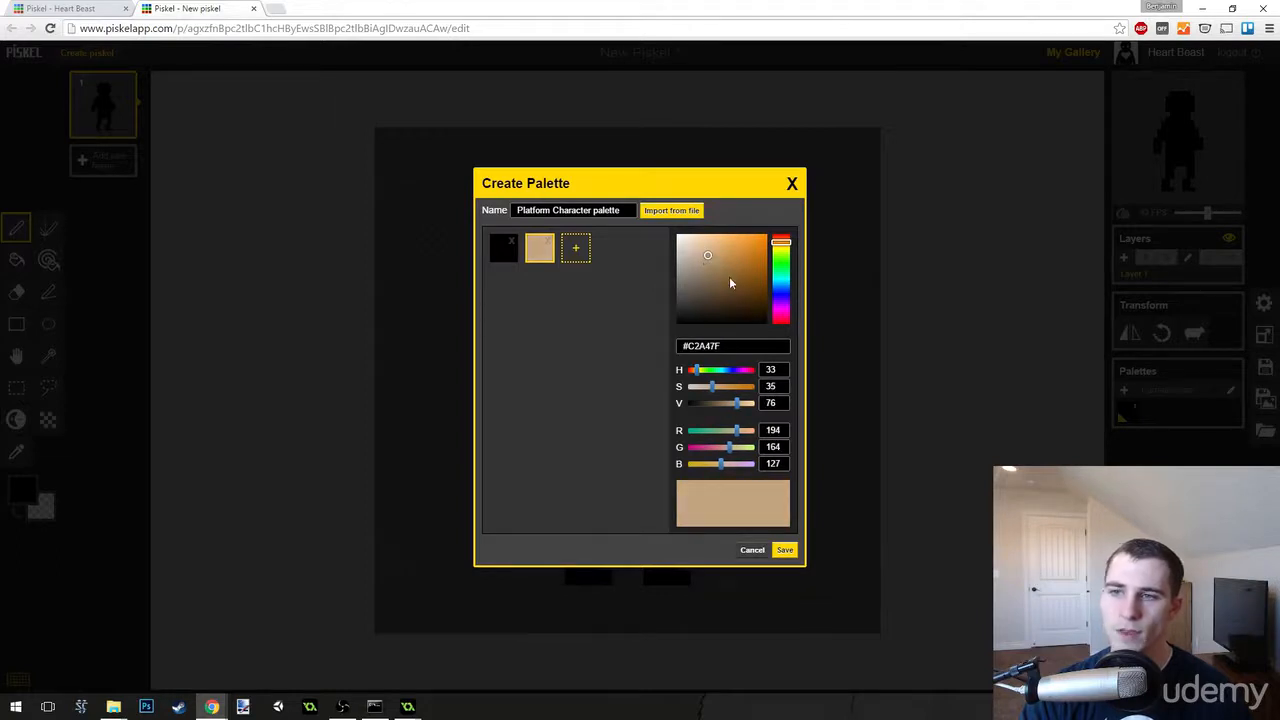
pyautogui.moveTo(711, 254)
pyautogui.mouseDown()
pyautogui.moveTo(667, 254)
pyautogui.moveTo(780, 258)
pyautogui.moveTo(662, 256)
pyautogui.moveTo(775, 256)
pyautogui.moveTo(728, 258)
pyautogui.moveTo(732, 330)
pyautogui.moveTo(706, 294)
pyautogui.moveTo(723, 303)
pyautogui.moveTo(714, 242)
pyautogui.moveTo(711, 254)
pyautogui.moveTo(734, 260)
pyautogui.moveTo(729, 277)
pyautogui.moveTo(706, 251)
pyautogui.moveTo(723, 251)
pyautogui.moveTo(689, 274)
pyautogui.moveTo(718, 312)
pyautogui.moveTo(699, 289)
pyautogui.moveTo(714, 306)
pyautogui.moveTo(701, 257)
pyautogui.moveTo(708, 265)
pyautogui.mouseUp()
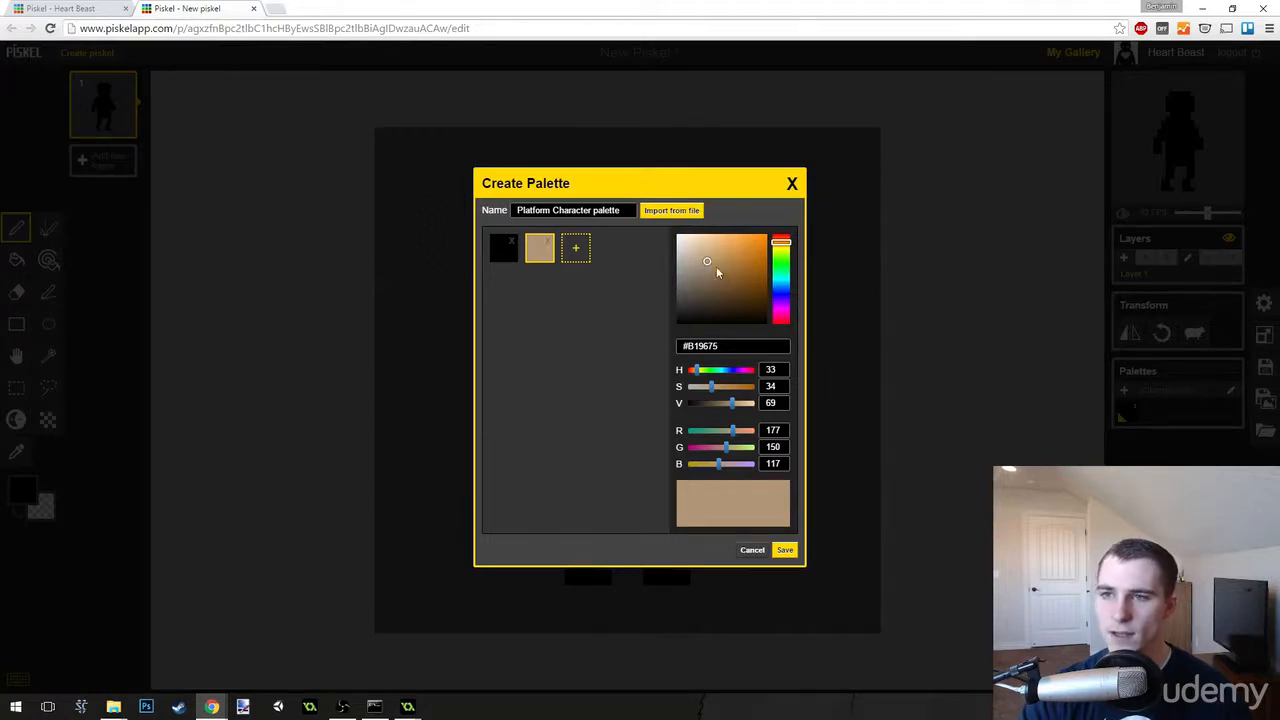
pyautogui.moveTo(707, 267); pyautogui.dragTo(706, 270)
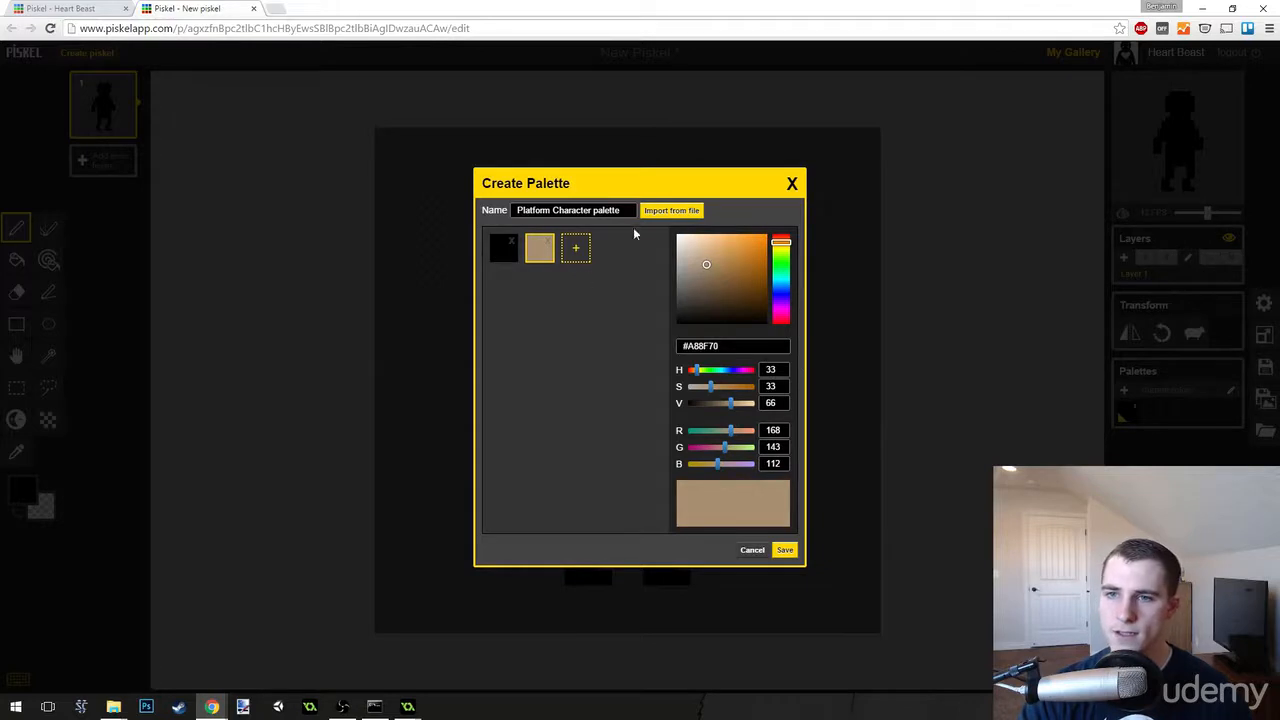
# Add a third palette color and set it to the muted dark blue #576582.
pyautogui.click(565, 255)
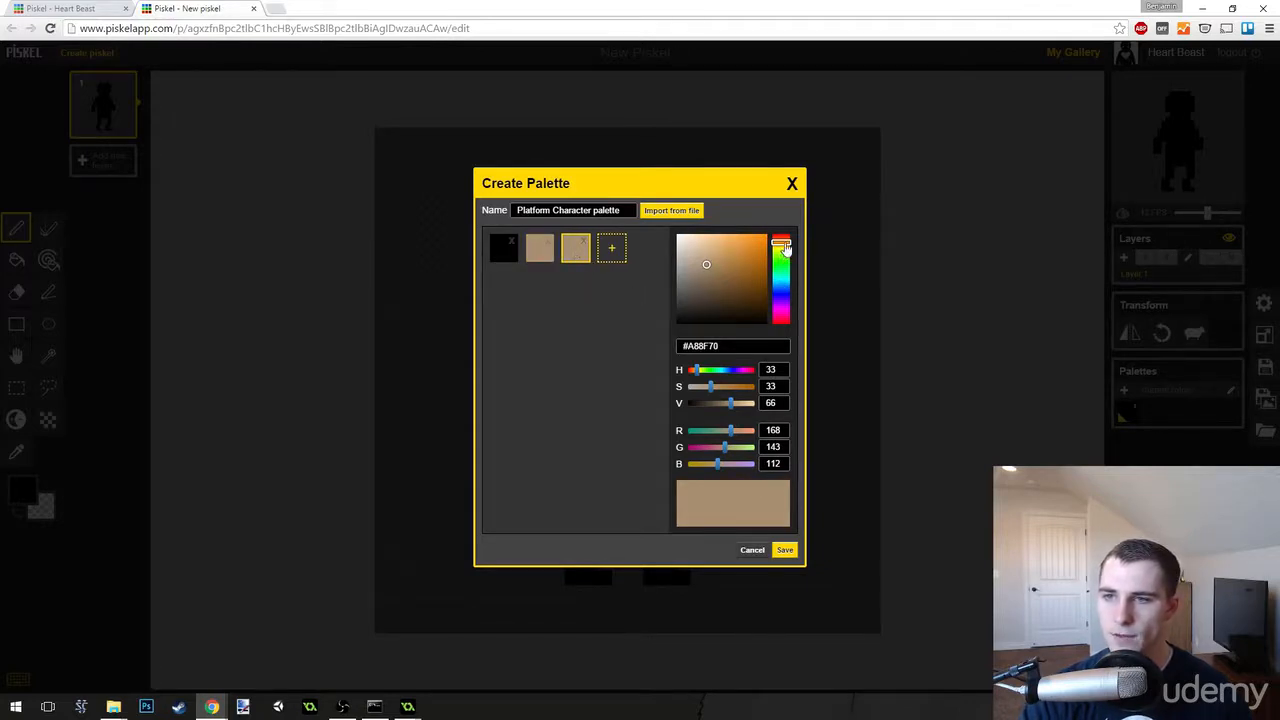
pyautogui.moveTo(785, 248)
pyautogui.mouseDown()
pyautogui.moveTo(783, 287)
pyautogui.moveTo(745, 295)
pyautogui.mouseUp()
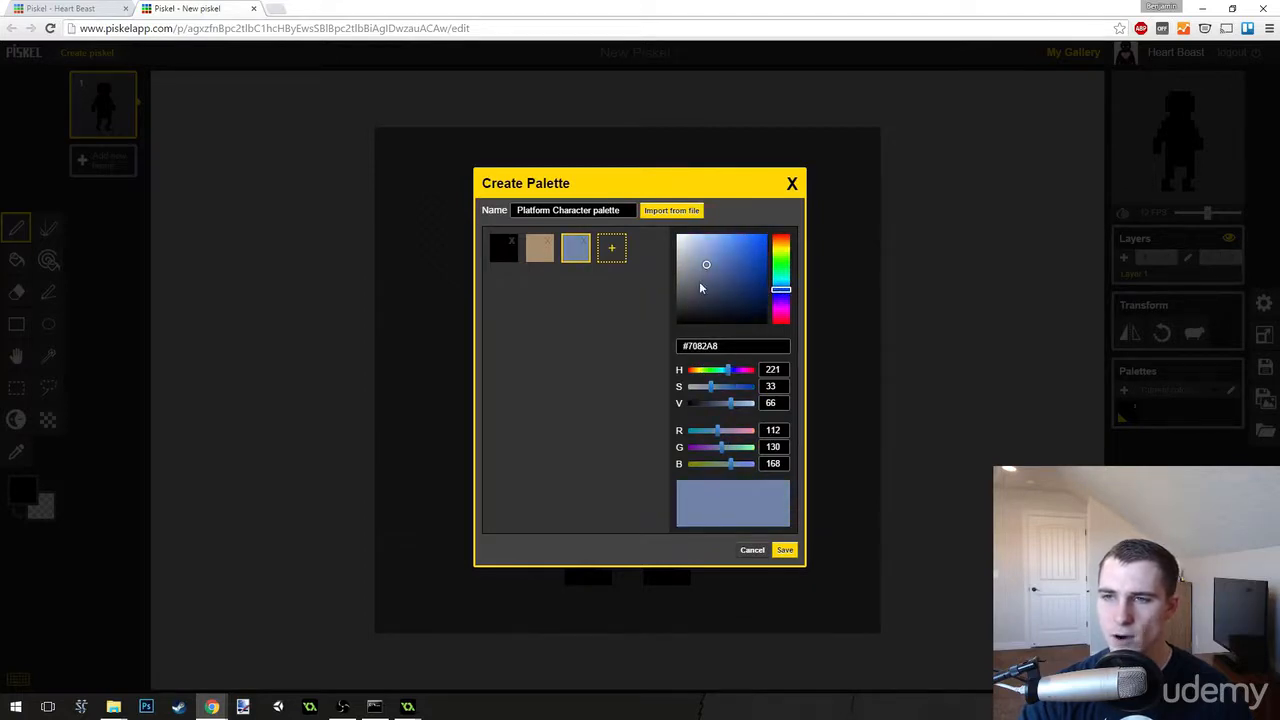
pyautogui.moveTo(706, 270); pyautogui.dragTo(707, 282)
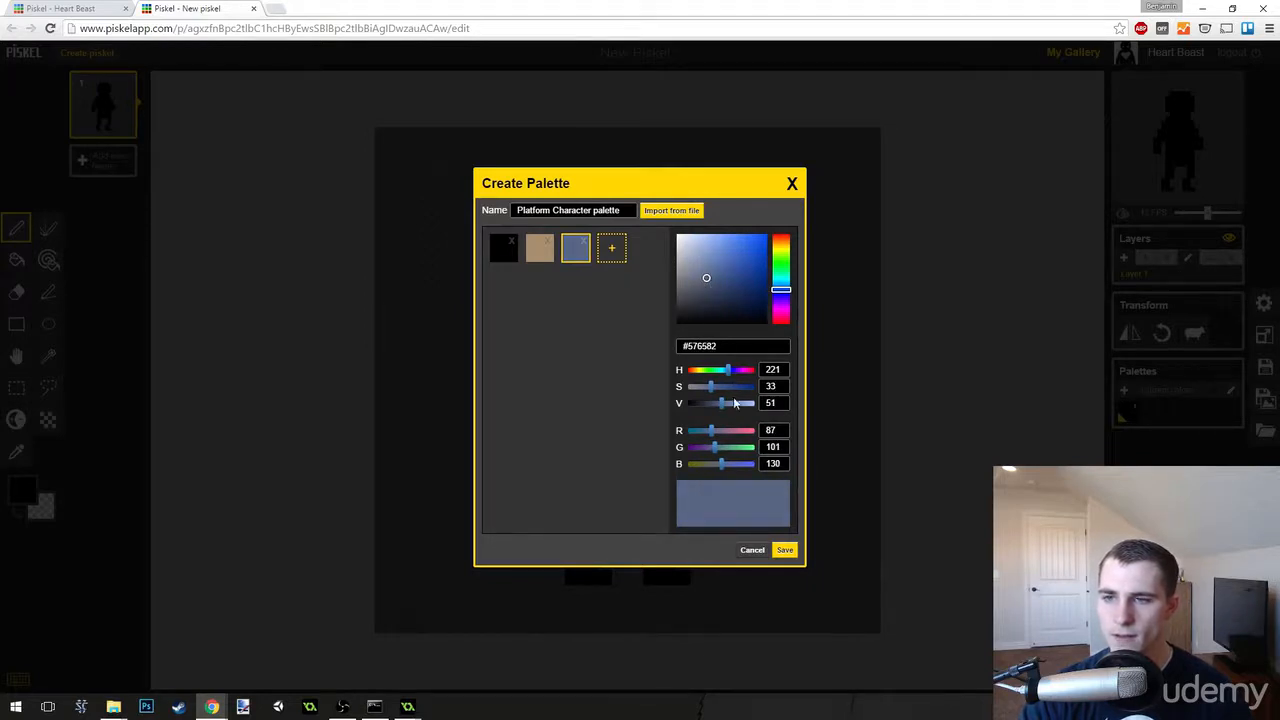
# Add a fourth palette color and set it to the light purple #A88DC0.
pyautogui.click(616, 255)
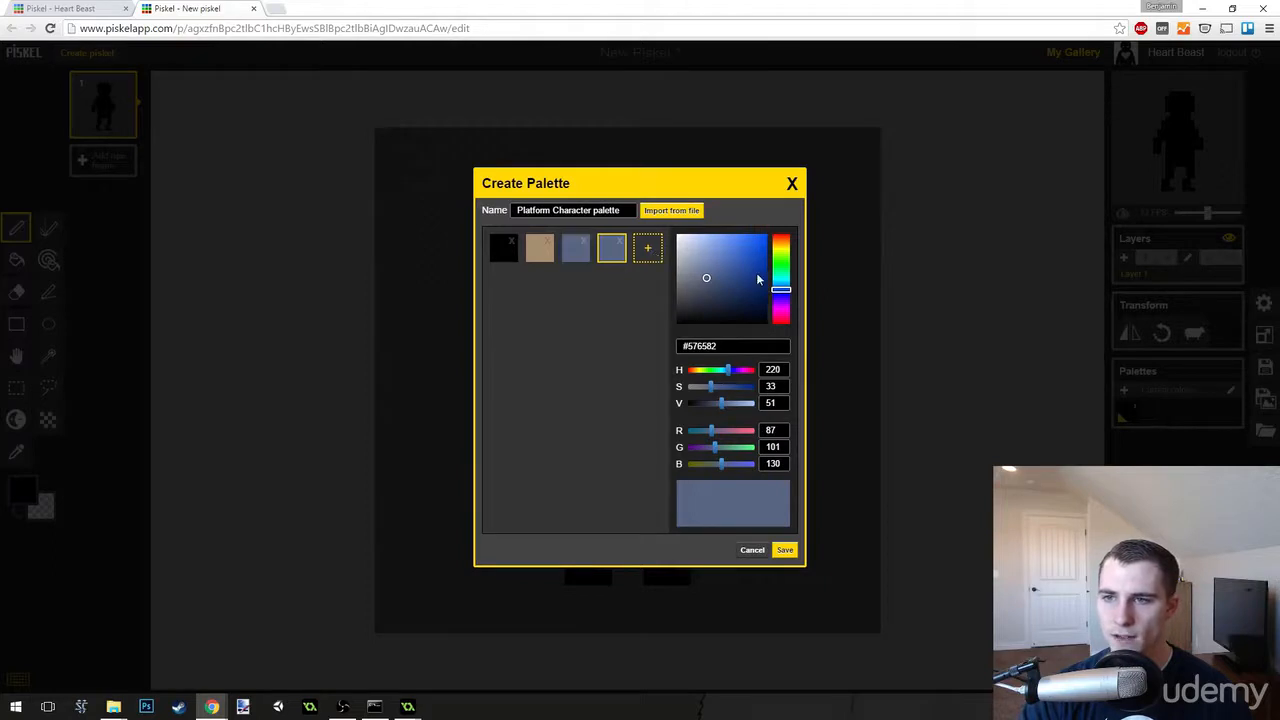
pyautogui.click(785, 291)
pyautogui.click(785, 278)
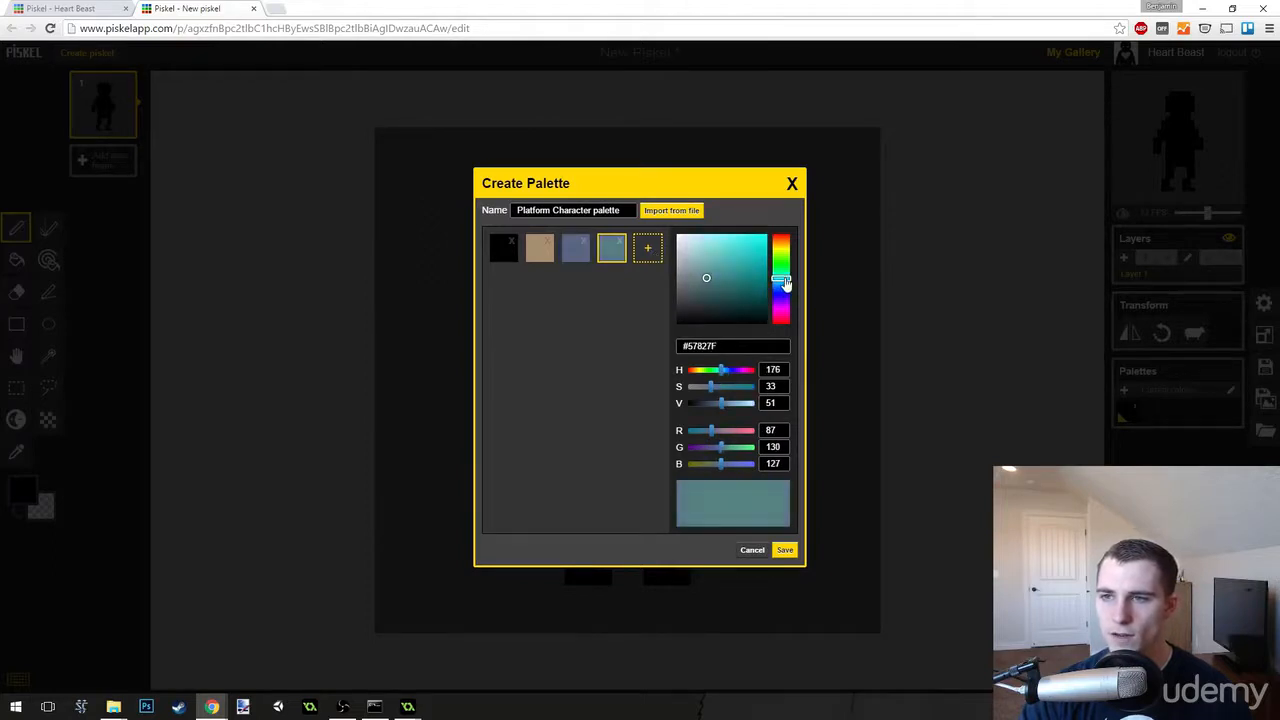
pyautogui.click(787, 256)
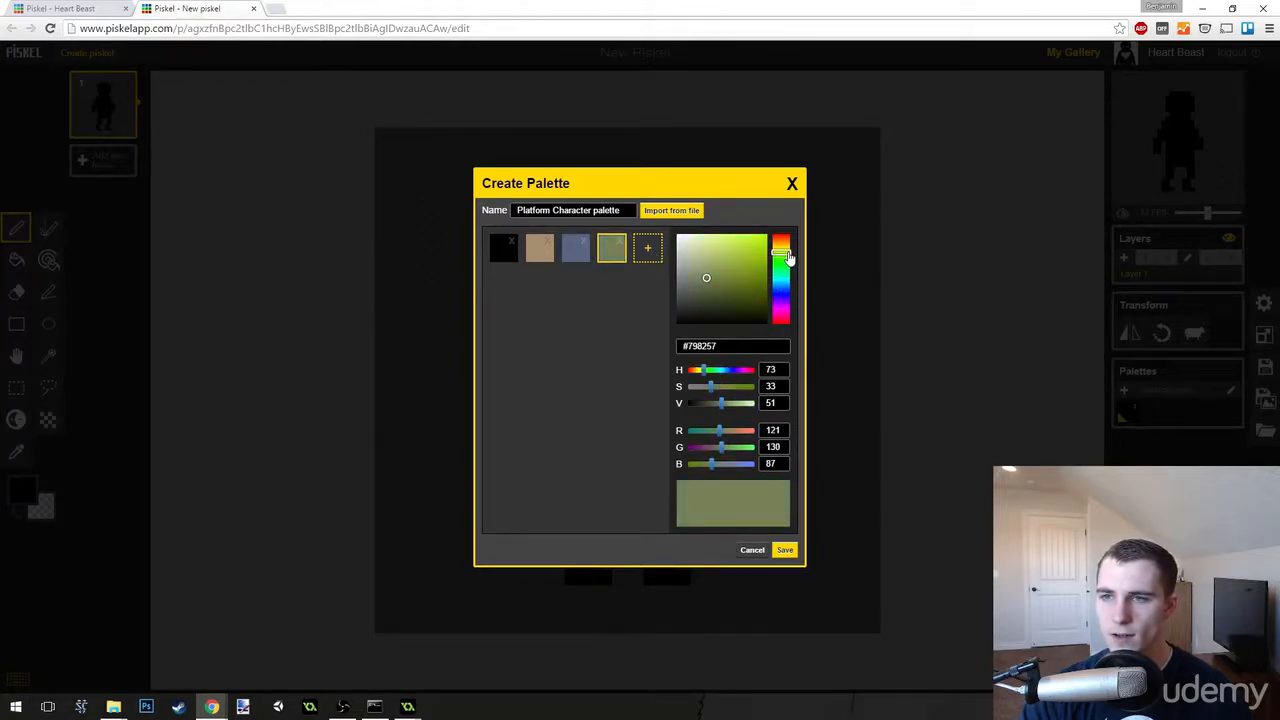
pyautogui.moveTo(788, 253); pyautogui.dragTo(790, 302)
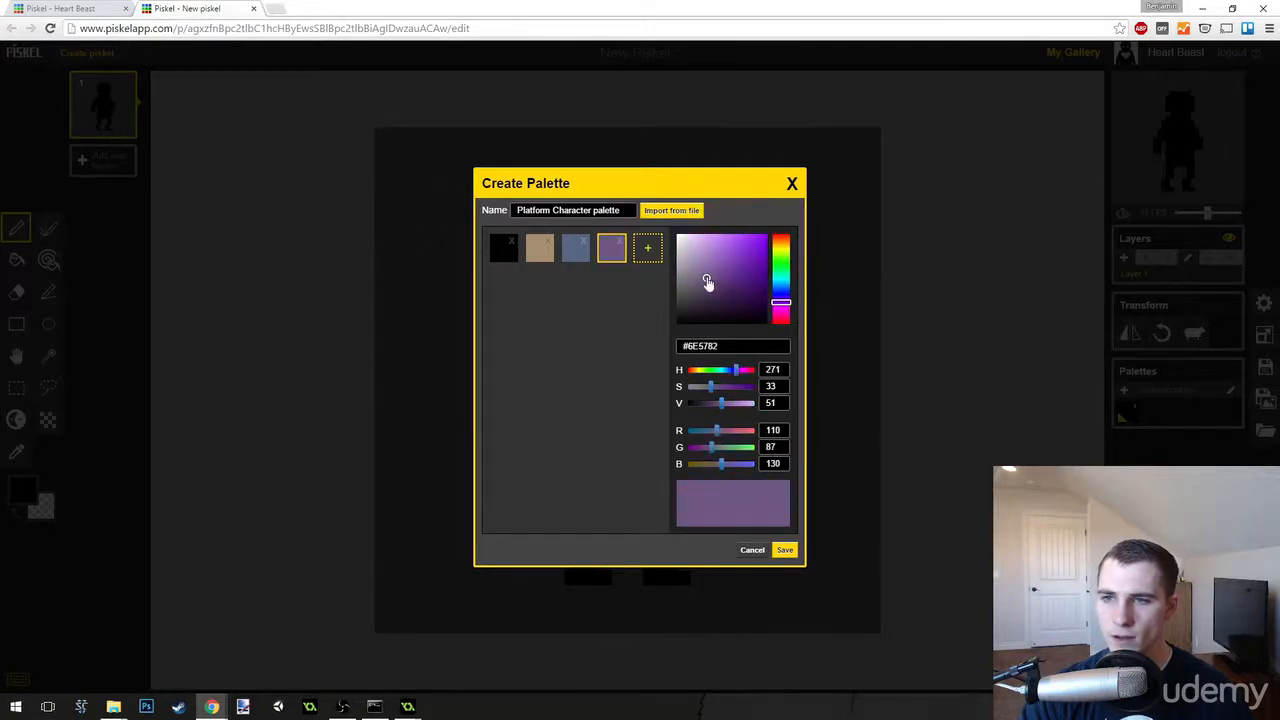
pyautogui.moveTo(707, 283)
pyautogui.mouseDown()
pyautogui.moveTo(694, 252)
pyautogui.moveTo(701, 261)
pyautogui.mouseUp()
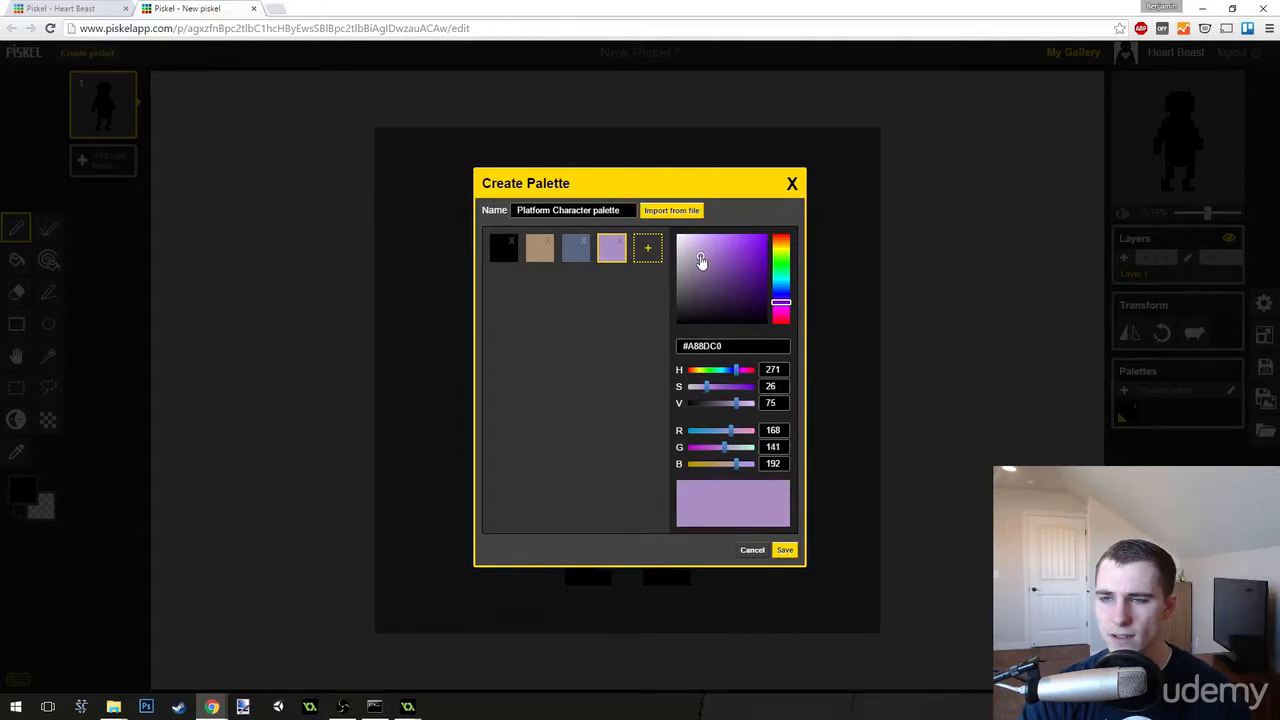
# Add a fifth palette color, set it to the grayish brown #554F40, and save the palette.
pyautogui.click(648, 250)
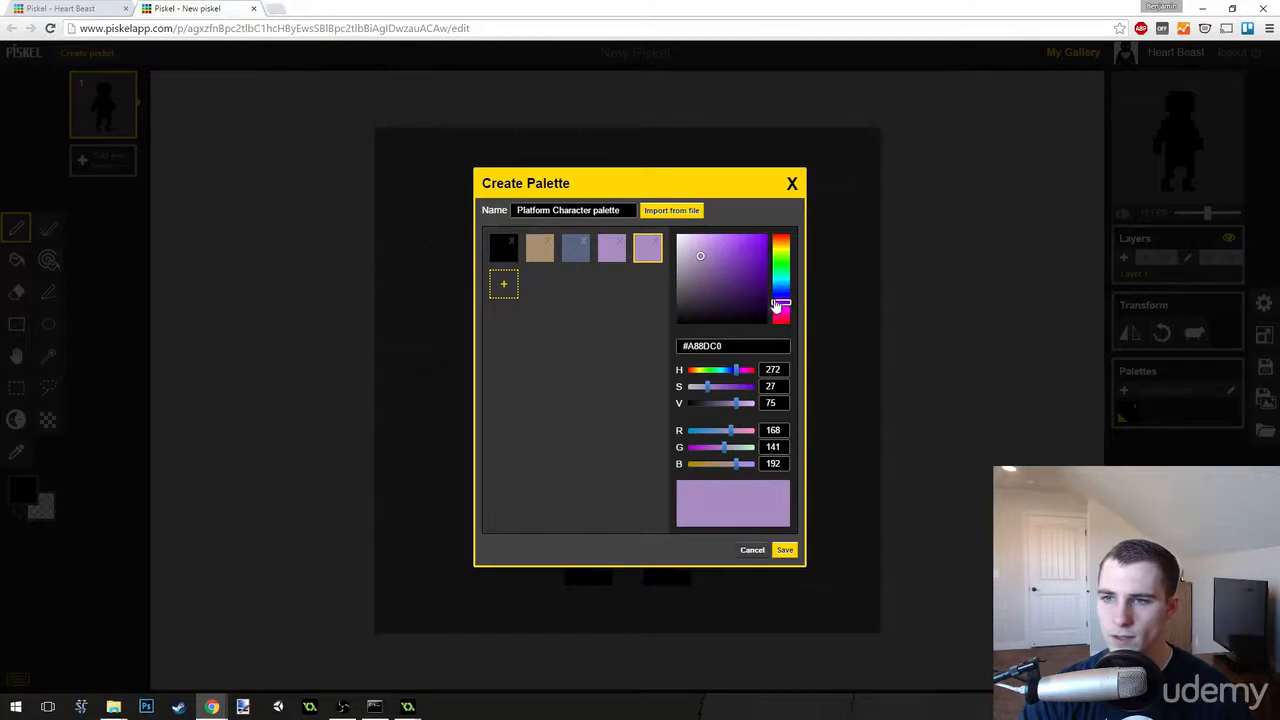
pyautogui.moveTo(781, 302); pyautogui.dragTo(784, 246)
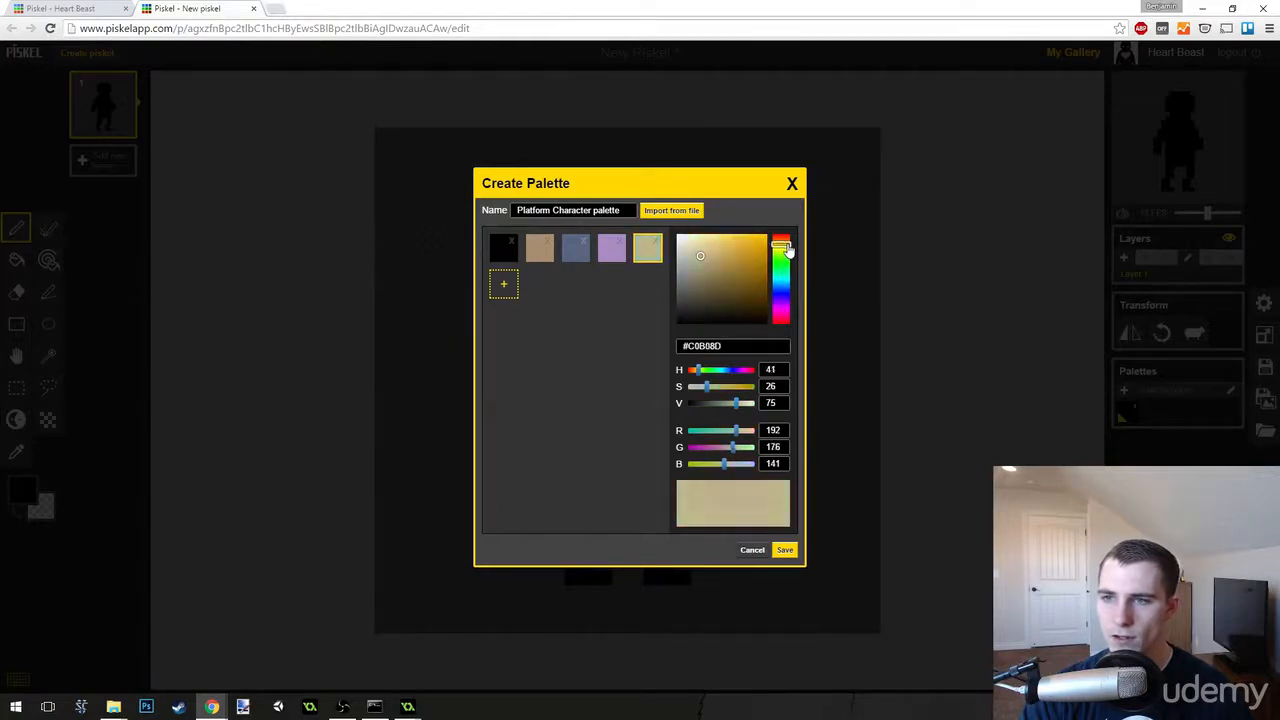
pyautogui.moveTo(702, 263)
pyautogui.mouseDown()
pyautogui.moveTo(696, 287)
pyautogui.moveTo(711, 297)
pyautogui.moveTo(699, 298)
pyautogui.mouseUp()
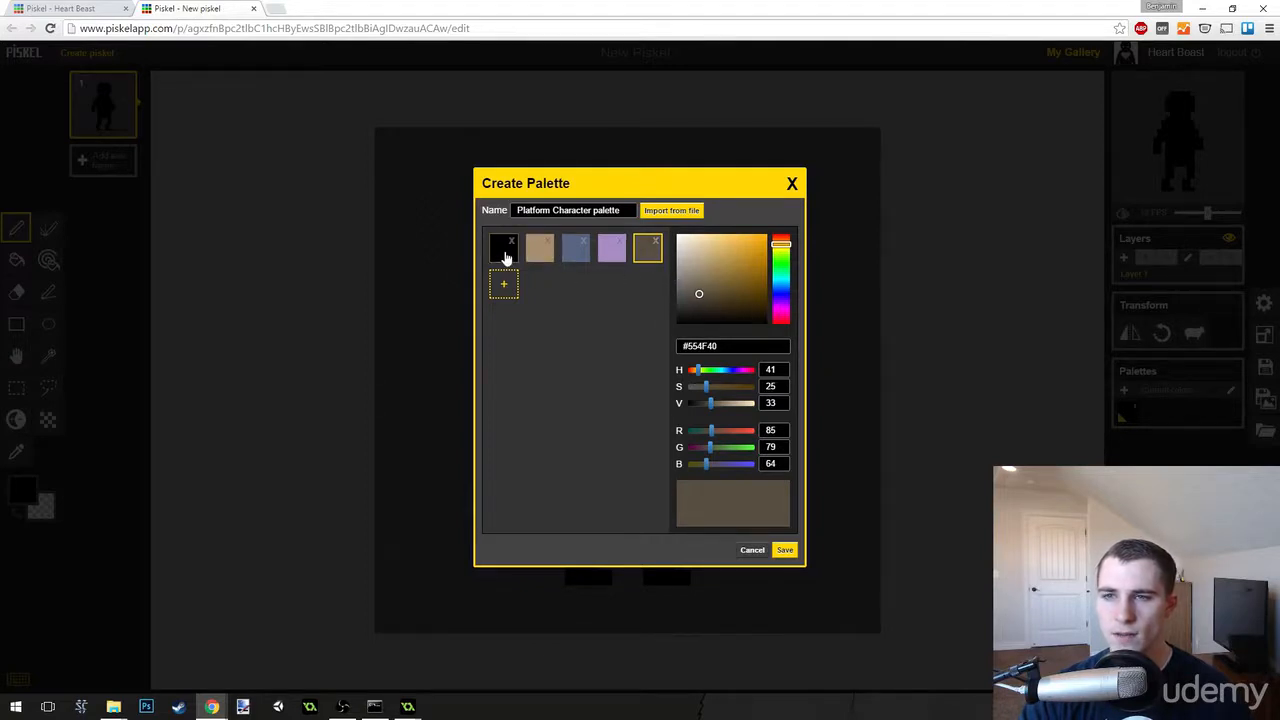
pyautogui.click(785, 550)
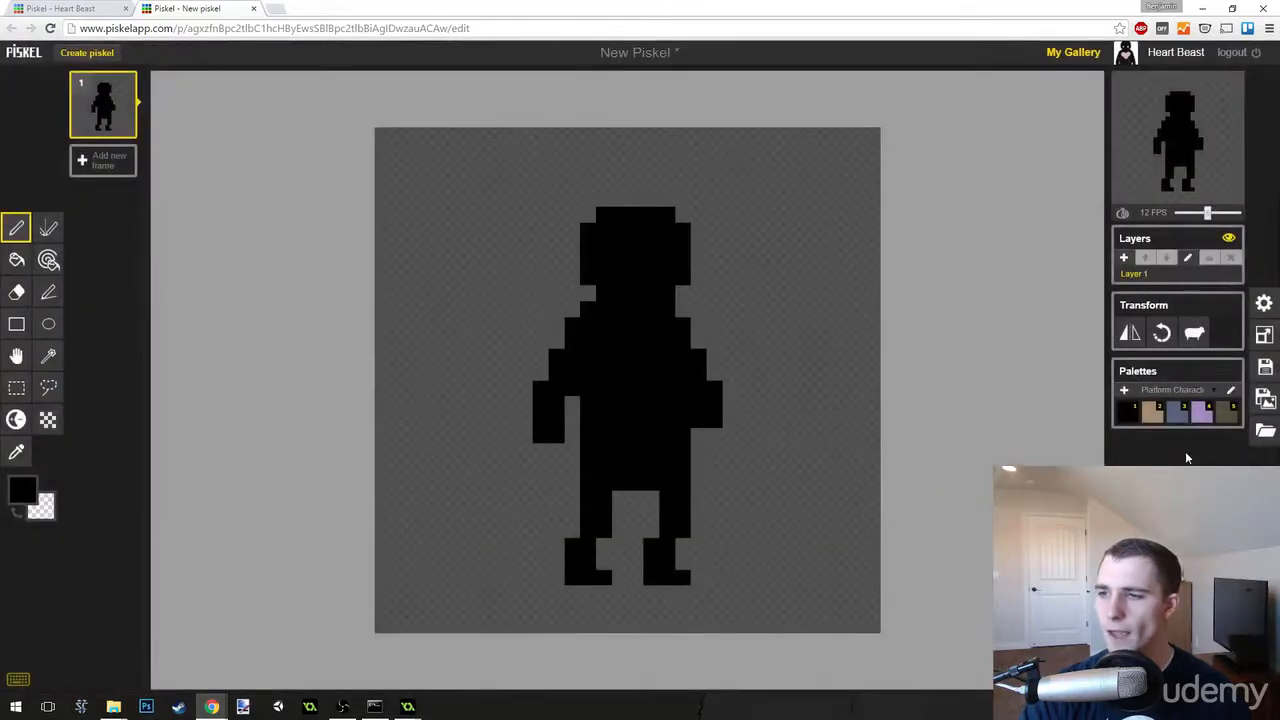
# Paint the character's head and neck tan, and its torso and sleeves light purple, leaving the hands black.
pyautogui.click(1155, 416)
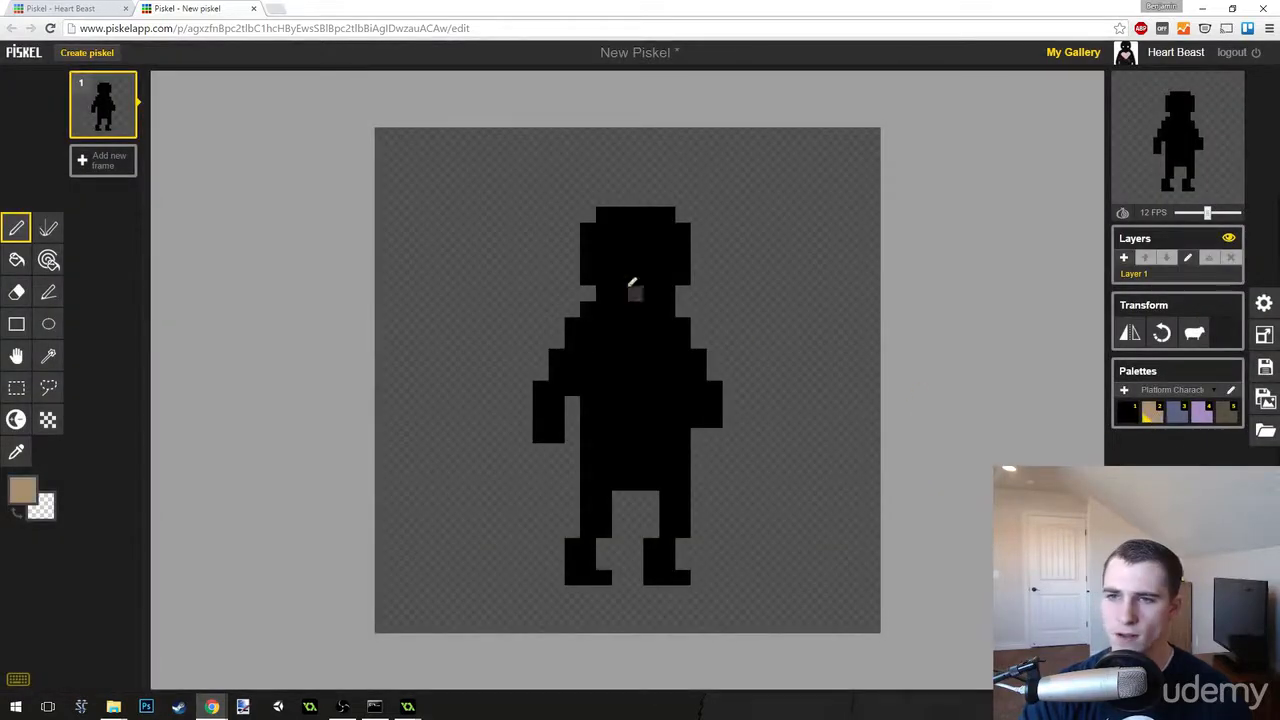
pyautogui.moveTo(606, 214)
pyautogui.mouseDown()
pyautogui.moveTo(609, 286)
pyautogui.moveTo(661, 286)
pyautogui.moveTo(683, 268)
pyautogui.moveTo(674, 244)
pyautogui.moveTo(685, 230)
pyautogui.moveTo(642, 216)
pyautogui.moveTo(618, 218)
pyautogui.moveTo(627, 260)
pyautogui.moveTo(643, 228)
pyautogui.moveTo(622, 259)
pyautogui.moveTo(670, 243)
pyautogui.moveTo(656, 231)
pyautogui.moveTo(648, 253)
pyautogui.moveTo(593, 232)
pyautogui.moveTo(589, 286)
pyautogui.mouseUp()
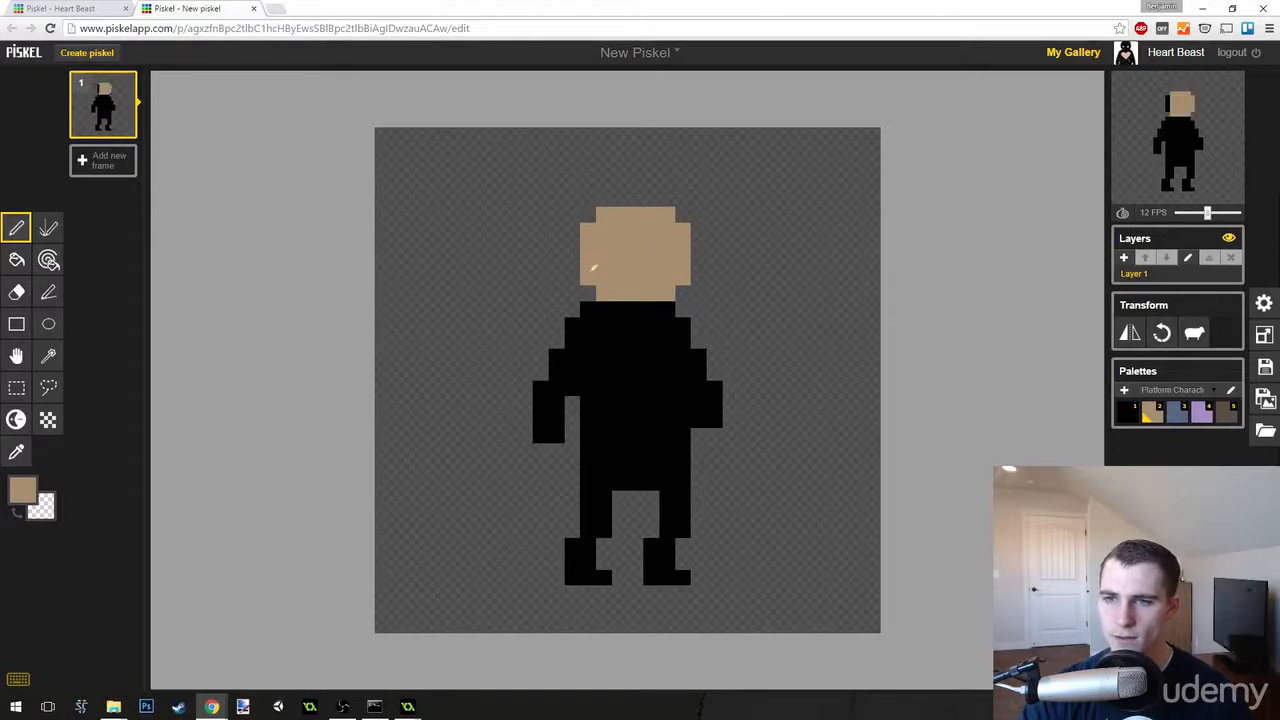
pyautogui.click(1202, 412)
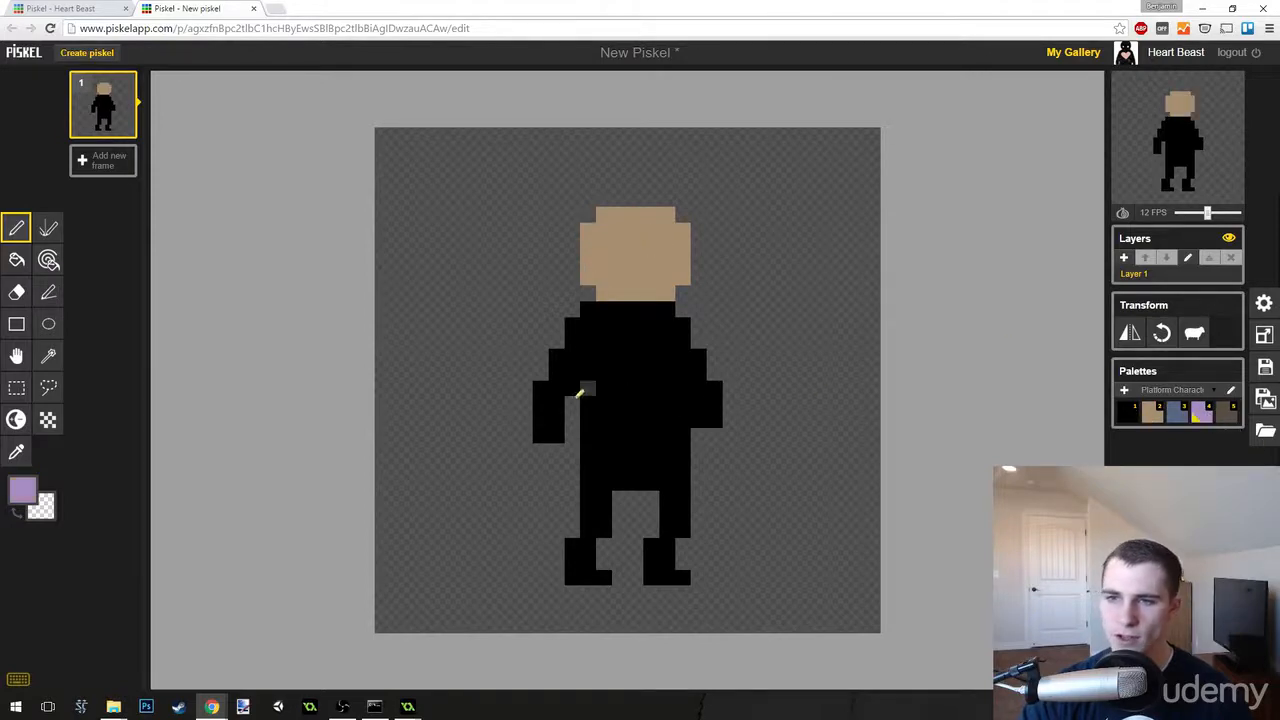
pyautogui.moveTo(556, 404)
pyautogui.mouseDown()
pyautogui.moveTo(563, 361)
pyautogui.moveTo(578, 379)
pyautogui.moveTo(595, 311)
pyautogui.moveTo(661, 312)
pyautogui.moveTo(666, 321)
pyautogui.moveTo(608, 334)
pyautogui.moveTo(610, 346)
pyautogui.moveTo(604, 323)
pyautogui.moveTo(660, 339)
pyautogui.moveTo(681, 324)
pyautogui.moveTo(685, 351)
pyautogui.moveTo(703, 356)
pyautogui.moveTo(698, 381)
pyautogui.moveTo(712, 381)
pyautogui.moveTo(690, 381)
pyautogui.moveTo(674, 357)
pyautogui.moveTo(677, 439)
pyautogui.moveTo(594, 424)
pyautogui.moveTo(597, 383)
pyautogui.moveTo(608, 407)
pyautogui.moveTo(601, 356)
pyautogui.moveTo(612, 415)
pyautogui.moveTo(627, 415)
pyautogui.moveTo(628, 356)
pyautogui.moveTo(657, 412)
pyautogui.moveTo(652, 352)
pyautogui.mouseUp()
pyautogui.click(683, 402)
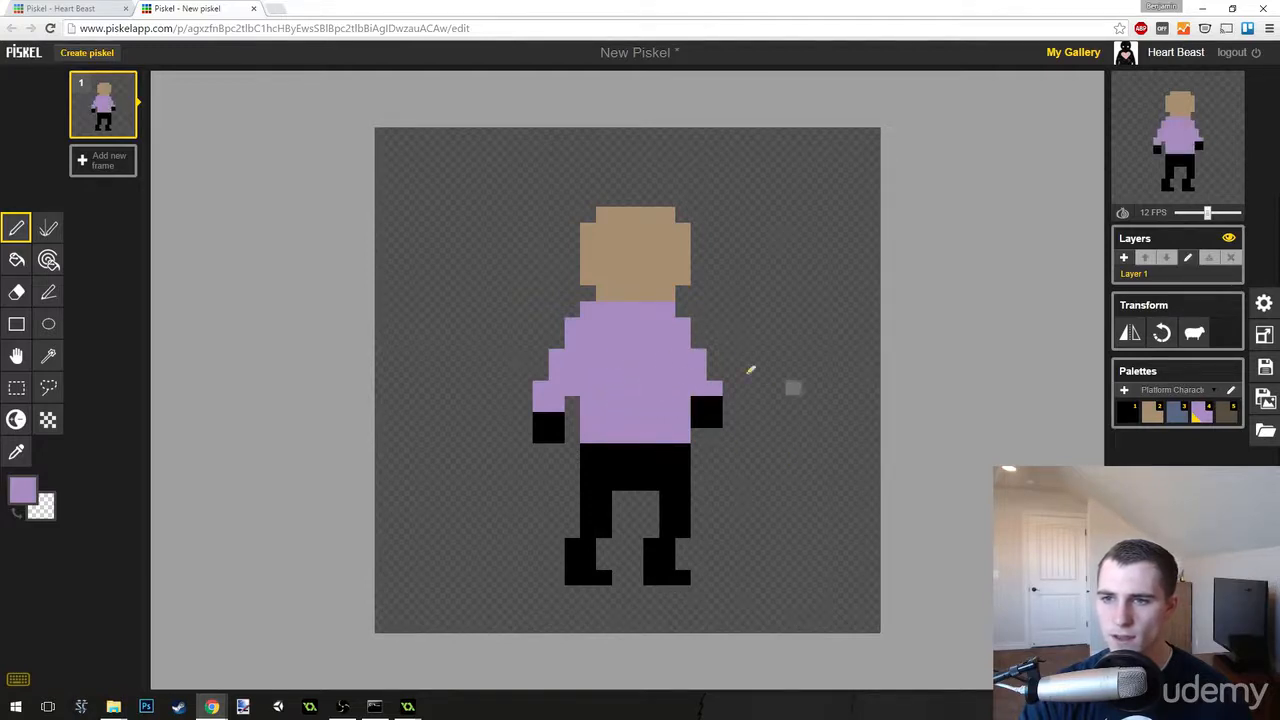
# Paint the character's trousers with the palette's muted blue and the shoes with its grayish brown.
pyautogui.click(1182, 418)
pyautogui.moveTo(588, 448)
pyautogui.mouseDown()
pyautogui.moveTo(600, 492)
pyautogui.moveTo(604, 460)
pyautogui.moveTo(668, 456)
pyautogui.moveTo(683, 469)
pyautogui.moveTo(681, 452)
pyautogui.moveTo(672, 467)
pyautogui.moveTo(623, 472)
pyautogui.moveTo(667, 478)
pyautogui.moveTo(683, 516)
pyautogui.moveTo(679, 480)
pyautogui.moveTo(669, 540)
pyautogui.moveTo(603, 520)
pyautogui.mouseUp()
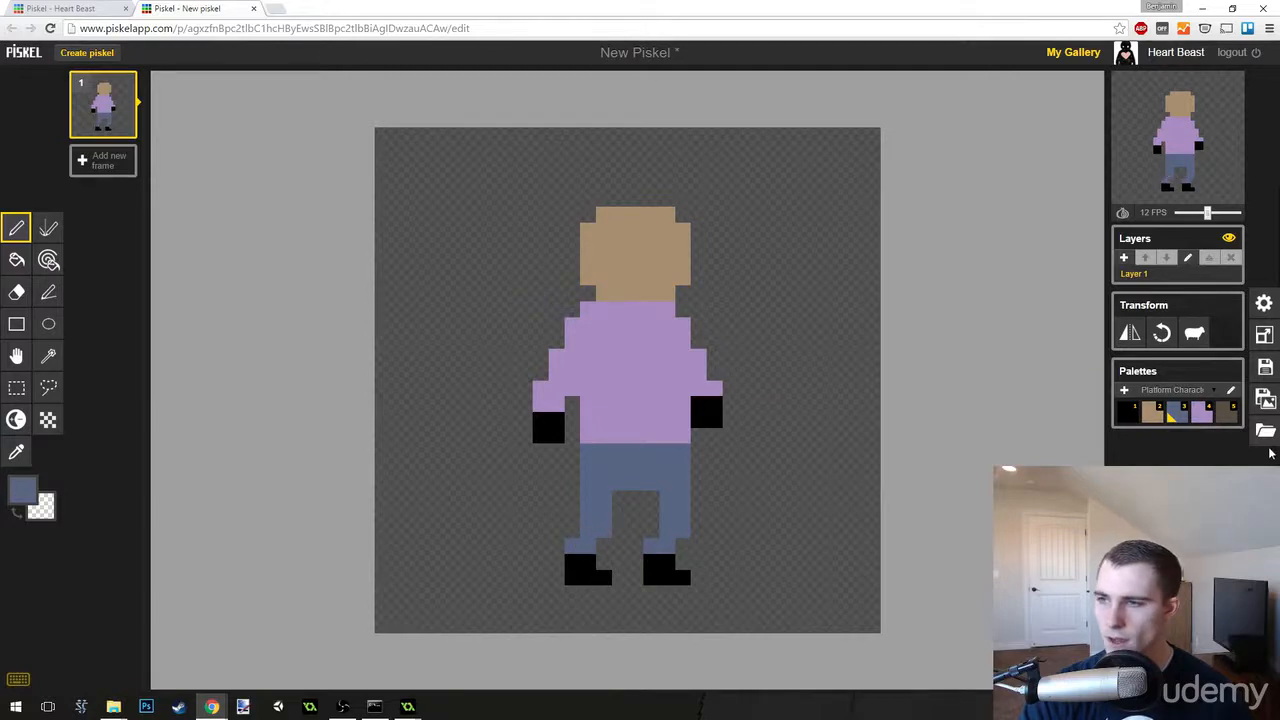
pyautogui.click(1228, 418)
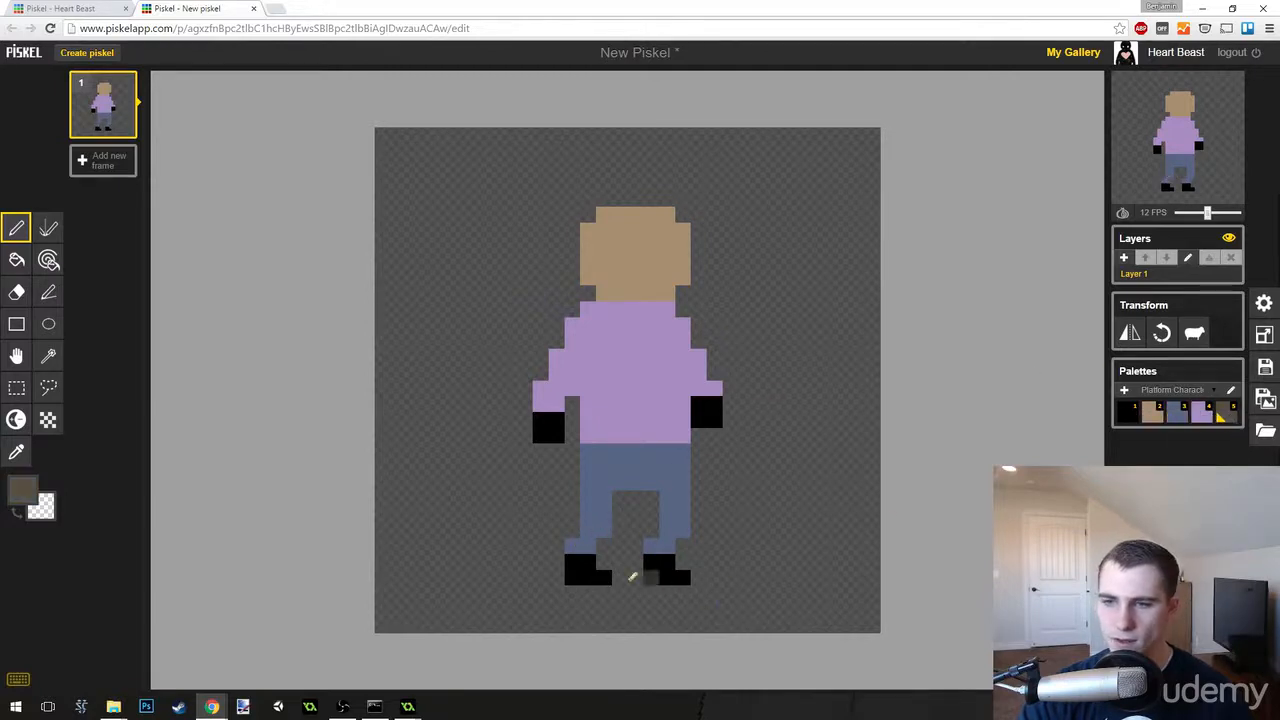
pyautogui.moveTo(593, 561)
pyautogui.mouseDown()
pyautogui.moveTo(569, 566)
pyautogui.moveTo(608, 577)
pyautogui.mouseUp()
pyautogui.moveTo(646, 558); pyautogui.dragTo(686, 571)
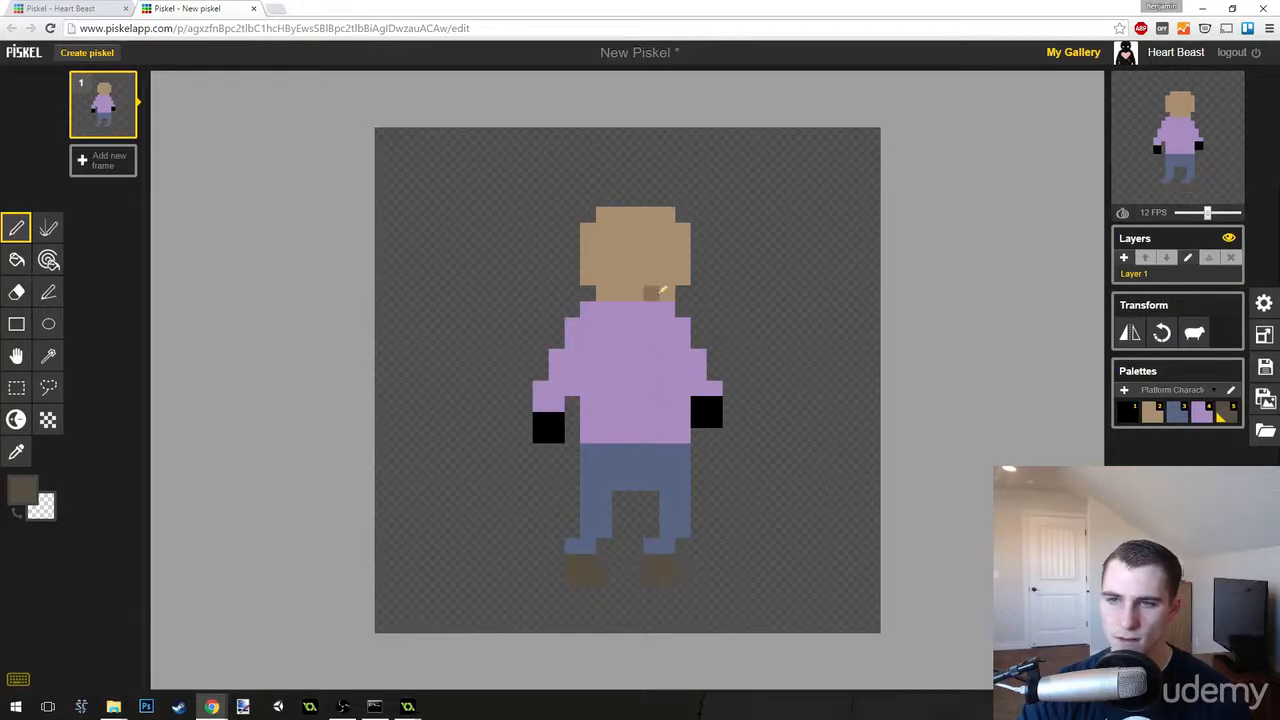
# Darken the palette's brown to #2E2B22, its purple to a deeper shade and its blue to #323948, and save the palette.
pyautogui.click(1233, 391)
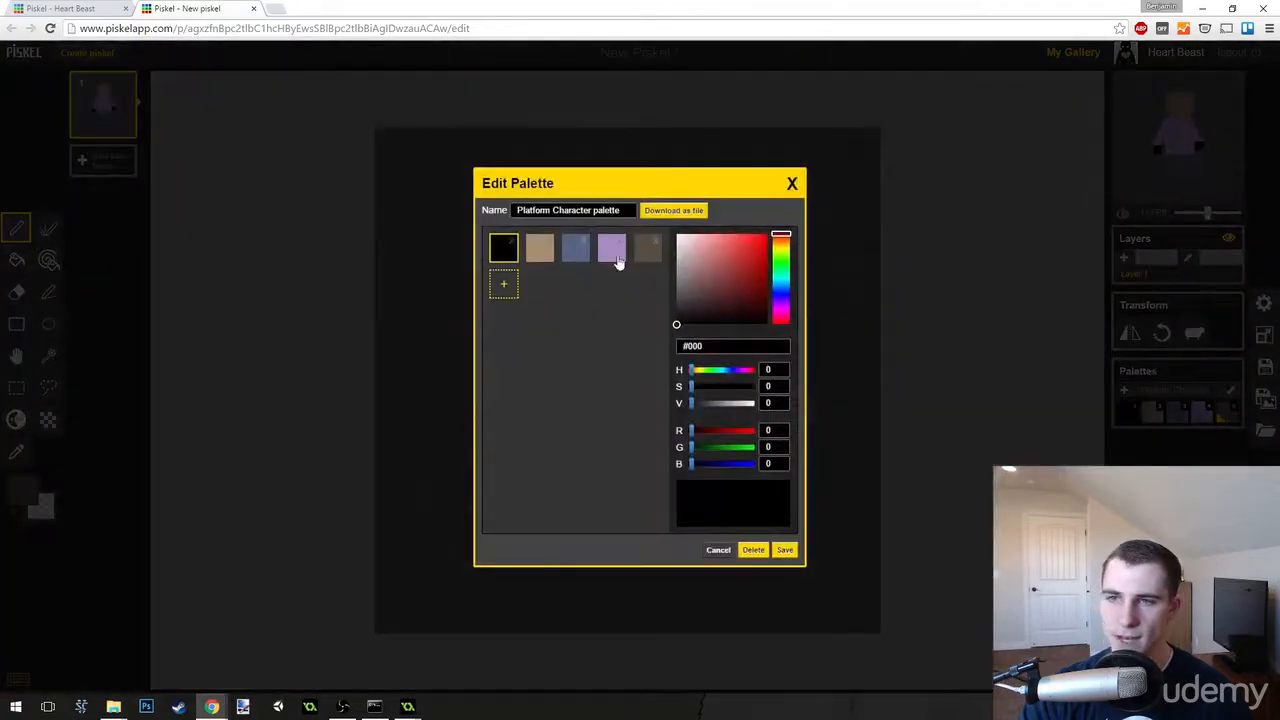
pyautogui.click(647, 248)
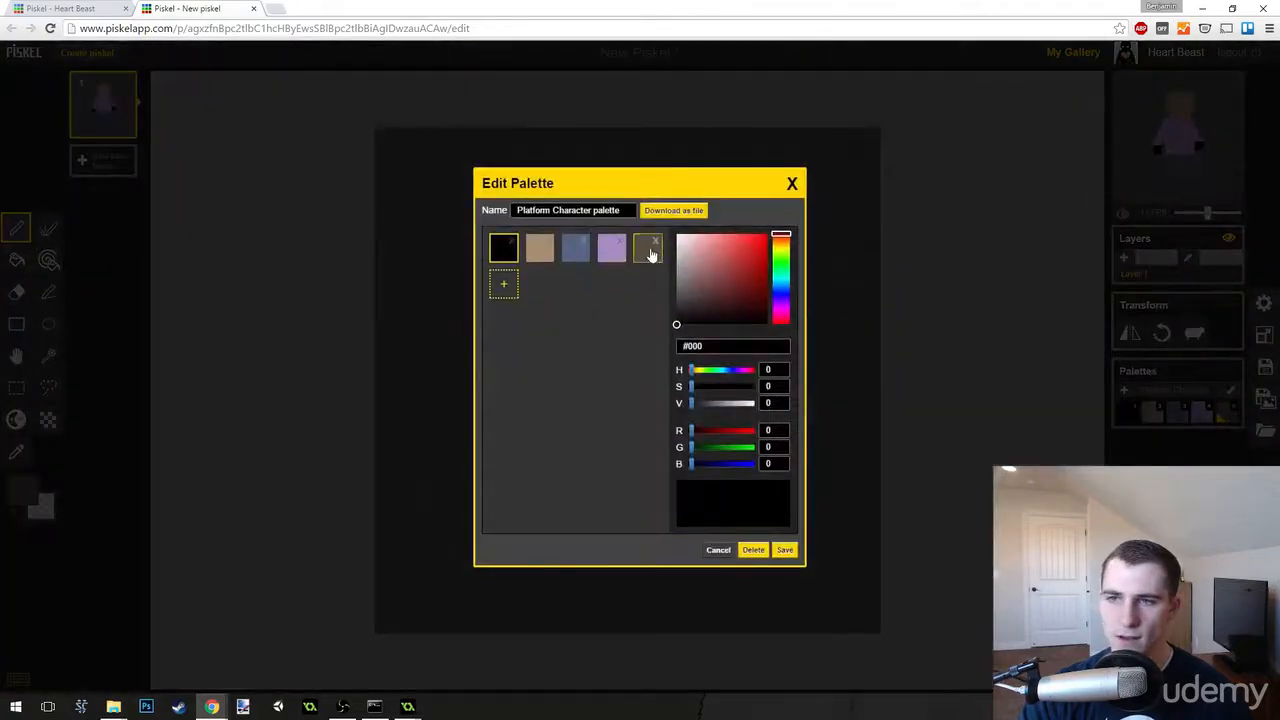
pyautogui.click(700, 311)
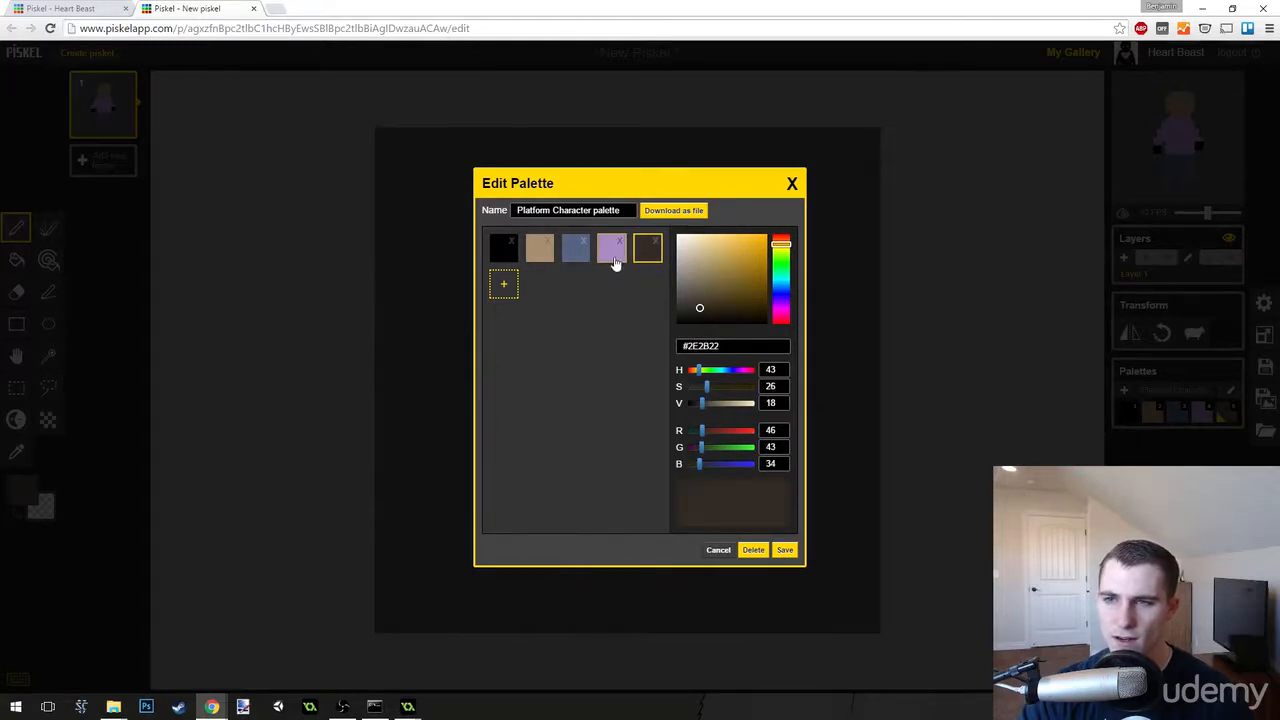
pyautogui.click(612, 250)
pyautogui.moveTo(700, 285); pyautogui.dragTo(704, 302)
pyautogui.click(577, 250)
pyautogui.click(709, 304)
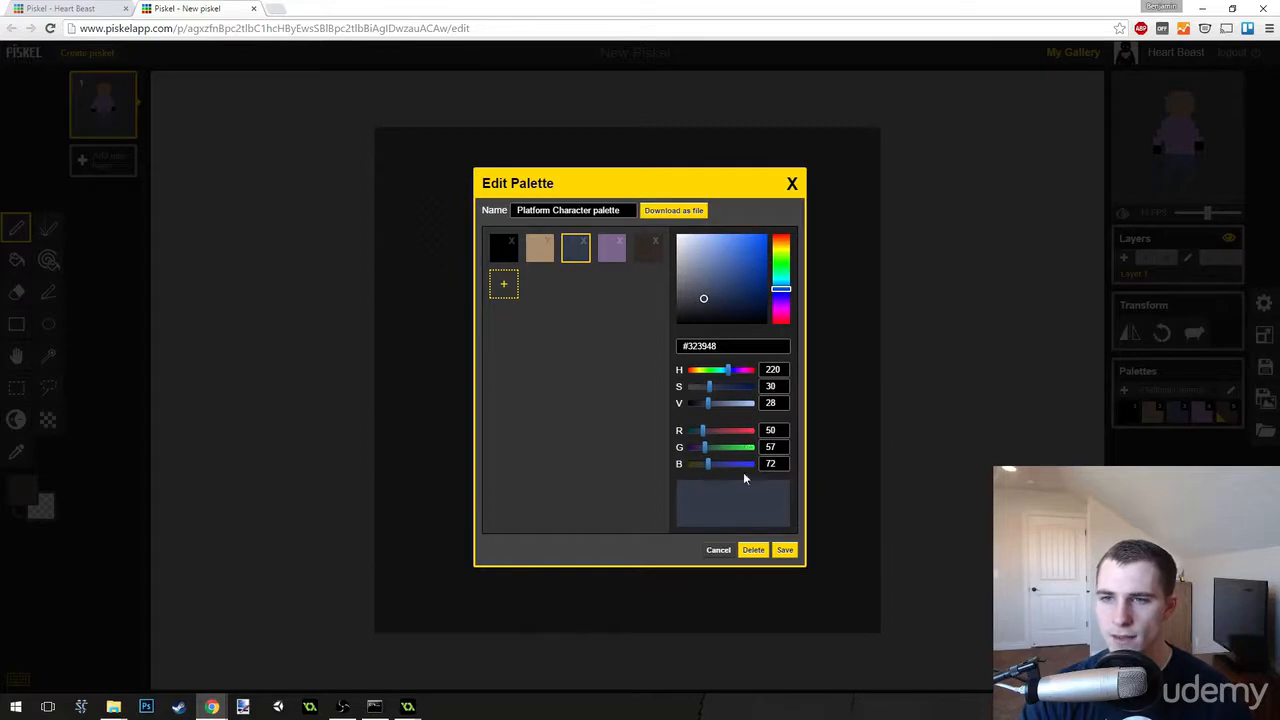
pyautogui.click(783, 555)
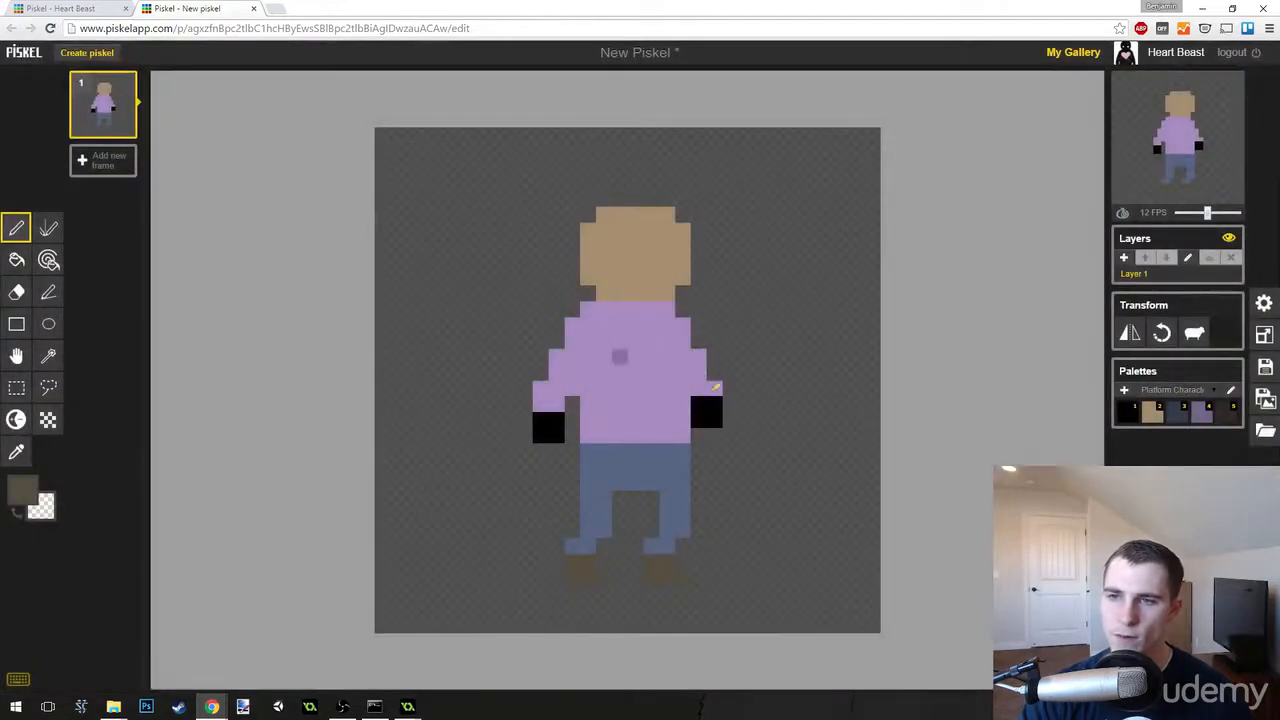
# Repaint both shoes with the darkened brown, extending them one pixel row up over the ankles into boots.
pyautogui.click(1224, 413)
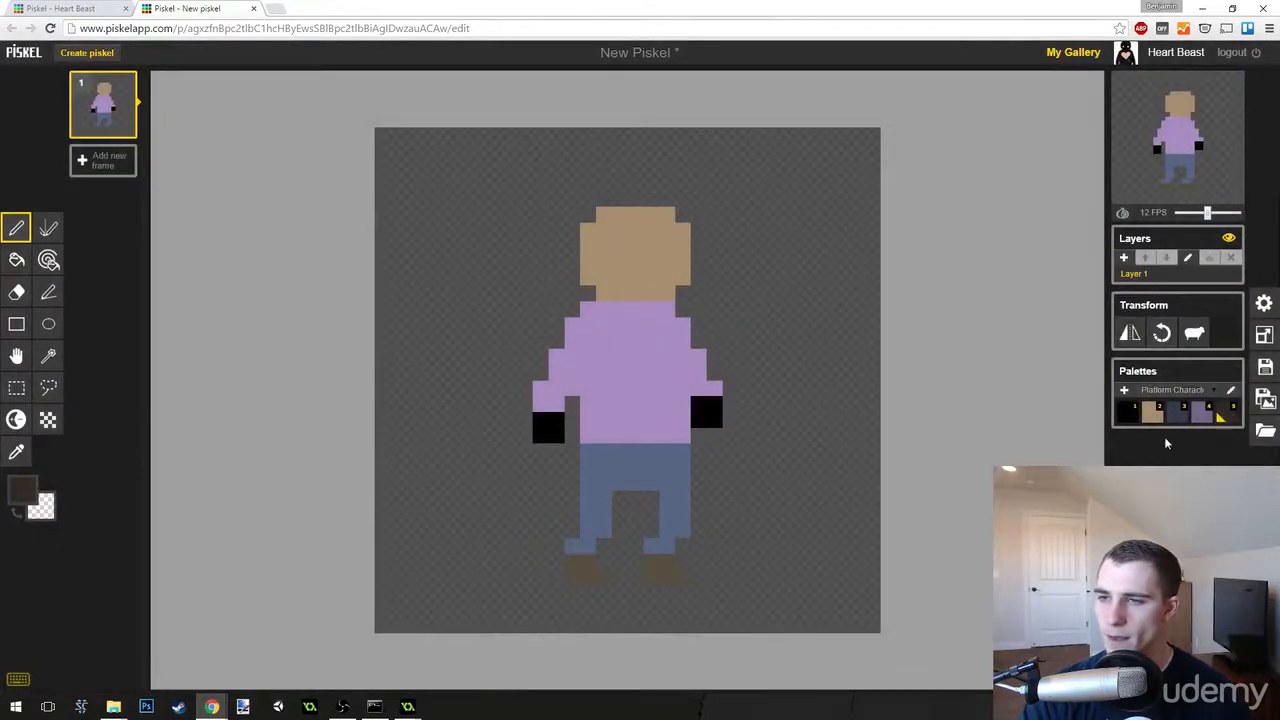
pyautogui.moveTo(666, 576)
pyautogui.mouseDown()
pyautogui.moveTo(652, 566)
pyautogui.moveTo(678, 578)
pyautogui.mouseUp()
pyautogui.moveTo(586, 563)
pyautogui.mouseDown()
pyautogui.moveTo(581, 573)
pyautogui.moveTo(603, 569)
pyautogui.mouseUp()
pyautogui.click(654, 540)
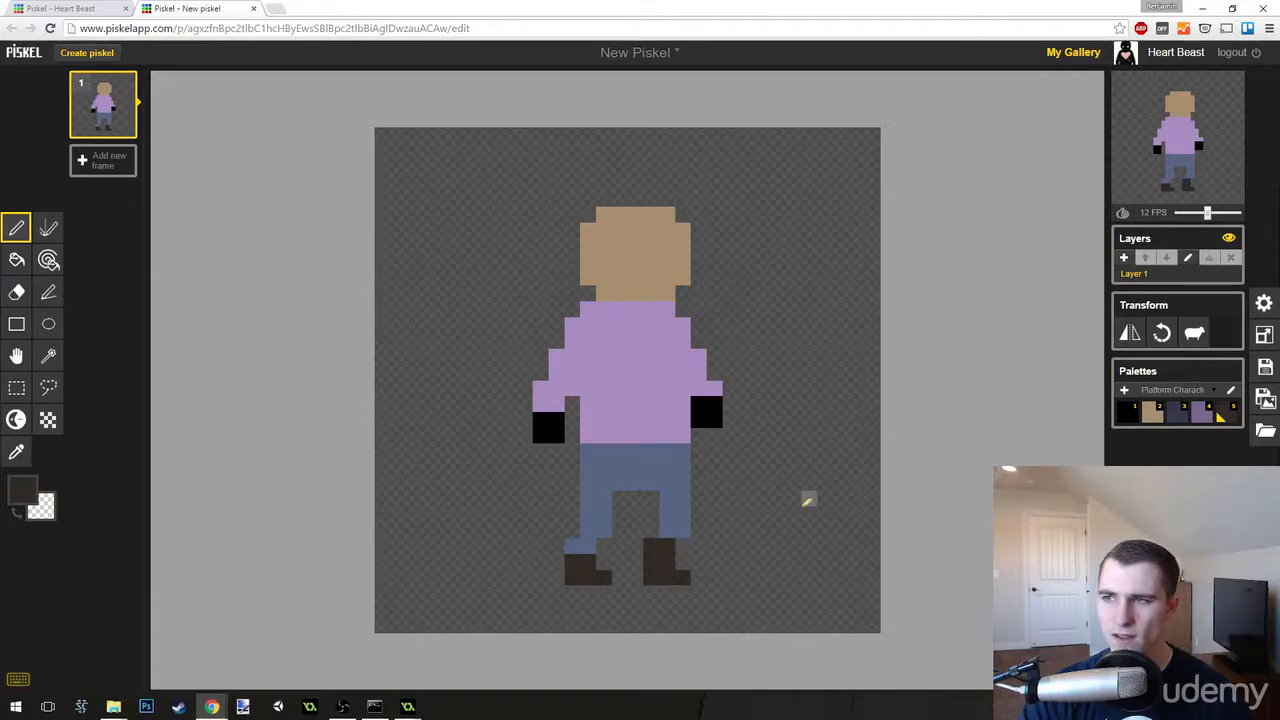
pyautogui.moveTo(592, 546); pyautogui.dragTo(570, 546)
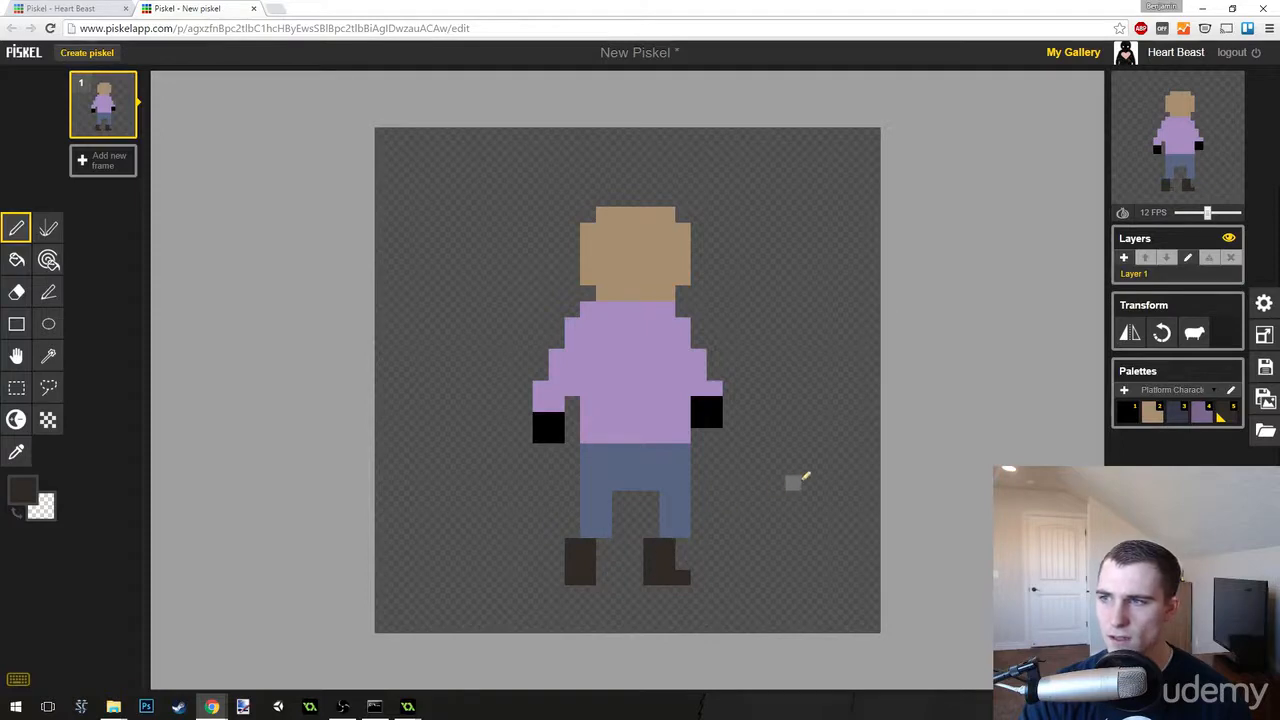
pyautogui.click(604, 577)
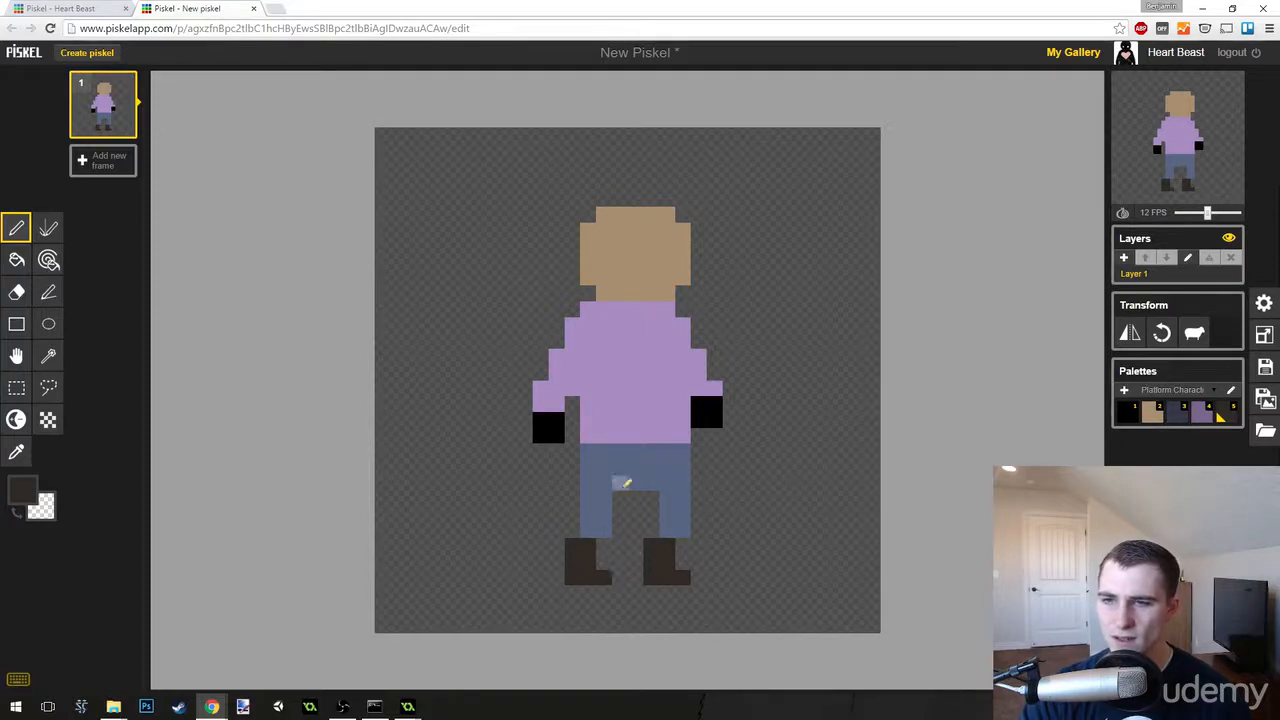
# Repaint the character's trousers with the darkened blue from the palette.
pyautogui.click(1176, 418)
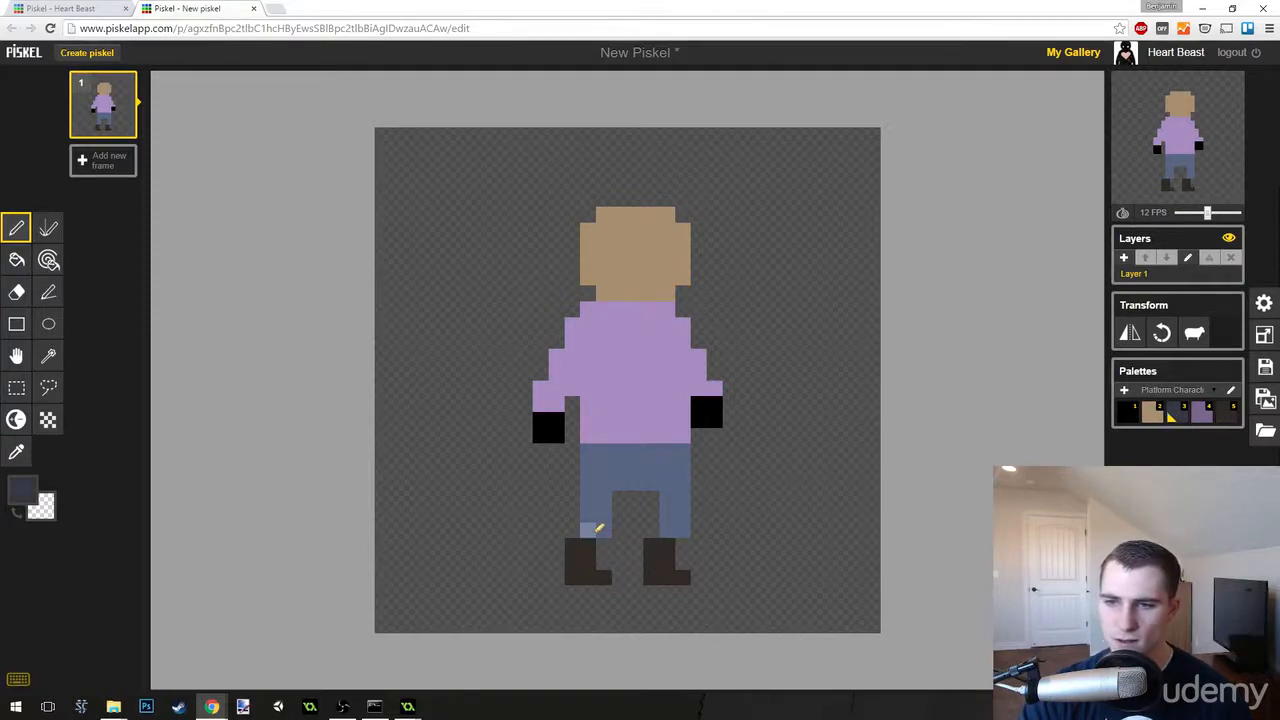
pyautogui.moveTo(591, 530)
pyautogui.mouseDown()
pyautogui.moveTo(596, 452)
pyautogui.moveTo(606, 492)
pyautogui.moveTo(614, 477)
pyautogui.moveTo(653, 472)
pyautogui.moveTo(615, 465)
pyautogui.moveTo(635, 452)
pyautogui.moveTo(670, 455)
pyautogui.moveTo(673, 522)
pyautogui.moveTo(686, 516)
pyautogui.moveTo(682, 444)
pyautogui.mouseUp()
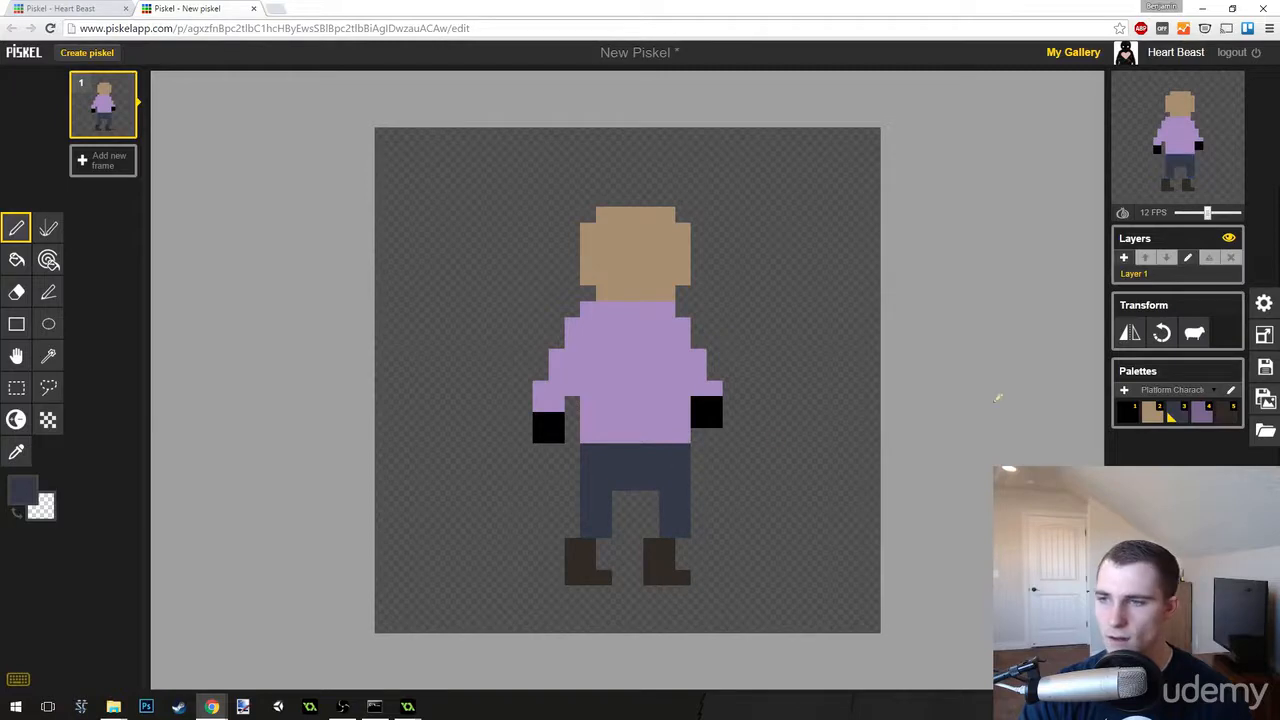
# Fill the character's shirt with the palette's darkened purple.
pyautogui.click(1200, 420)
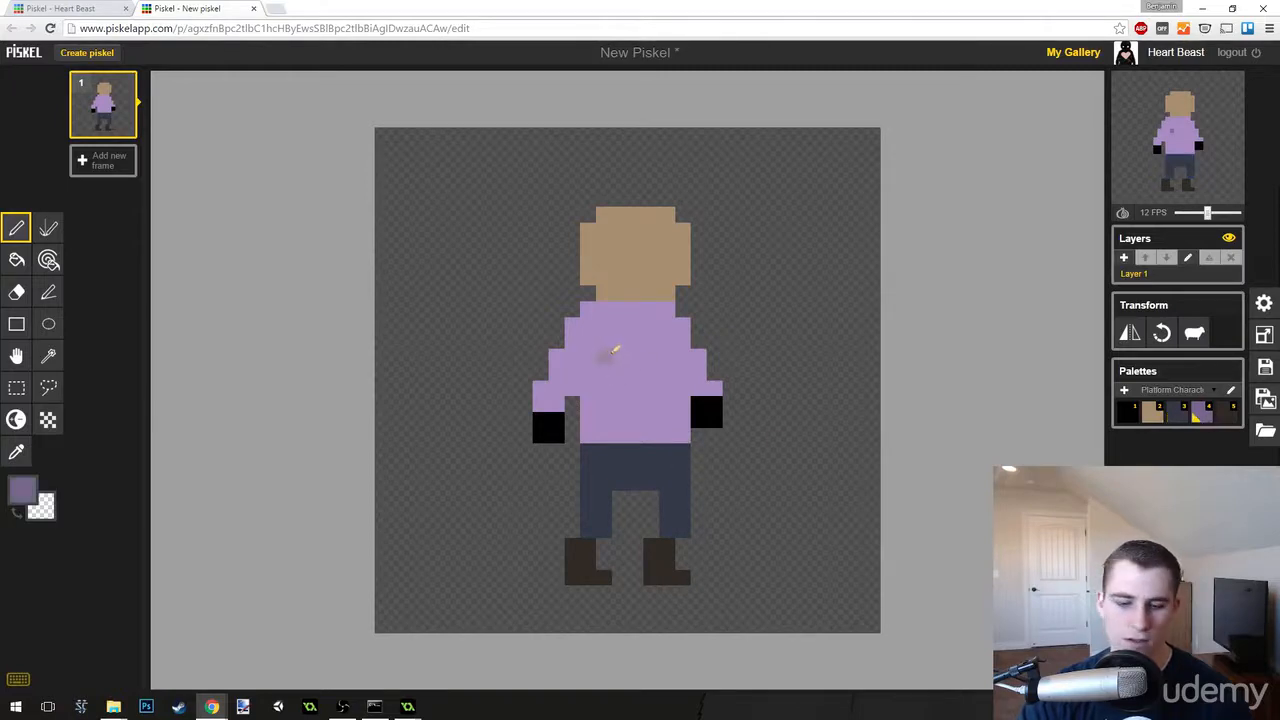
pyautogui.press('b')
pyautogui.click(638, 382)
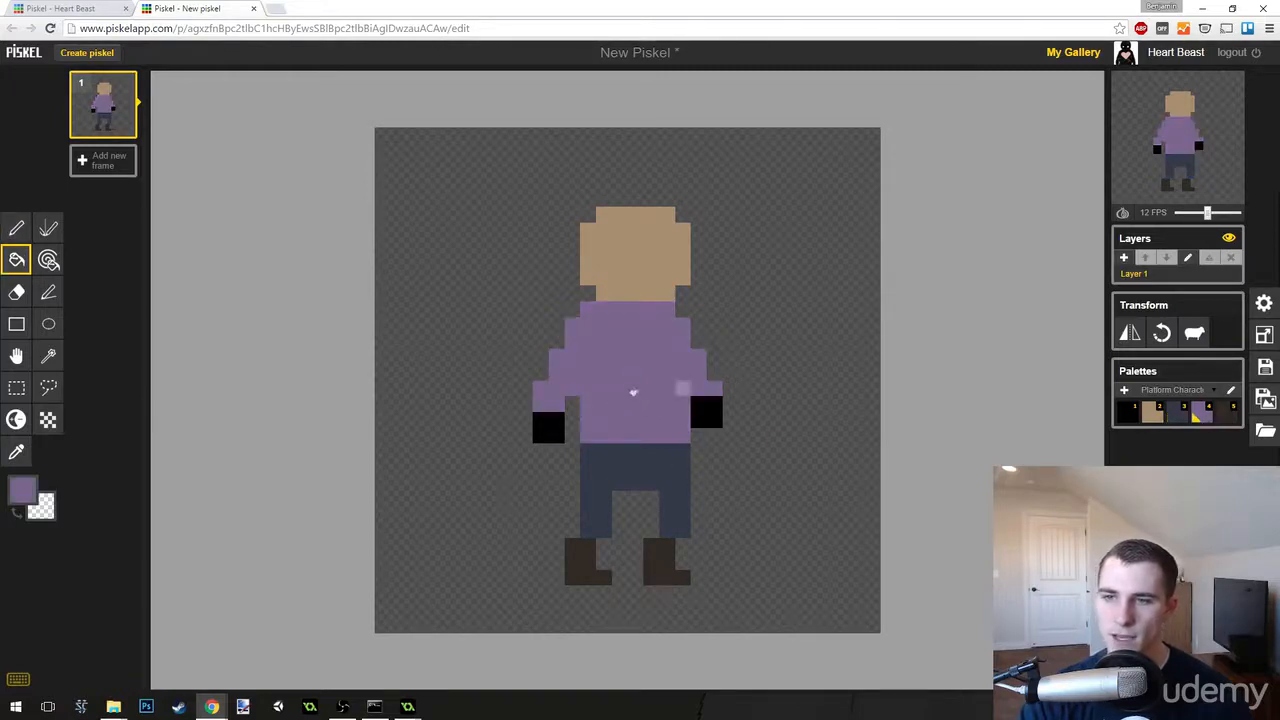
# Fill both of the character's black hands with the palette's tan skin color.
pyautogui.click(1153, 414)
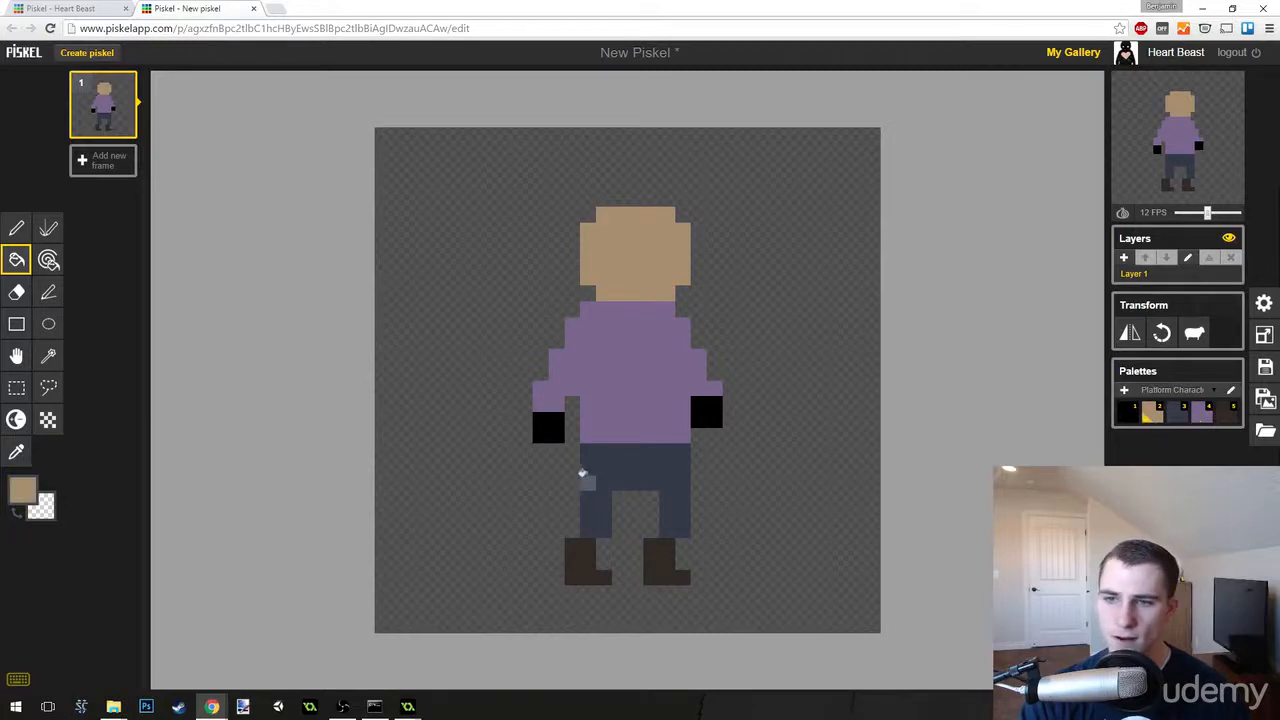
pyautogui.click(549, 428)
pyautogui.click(706, 413)
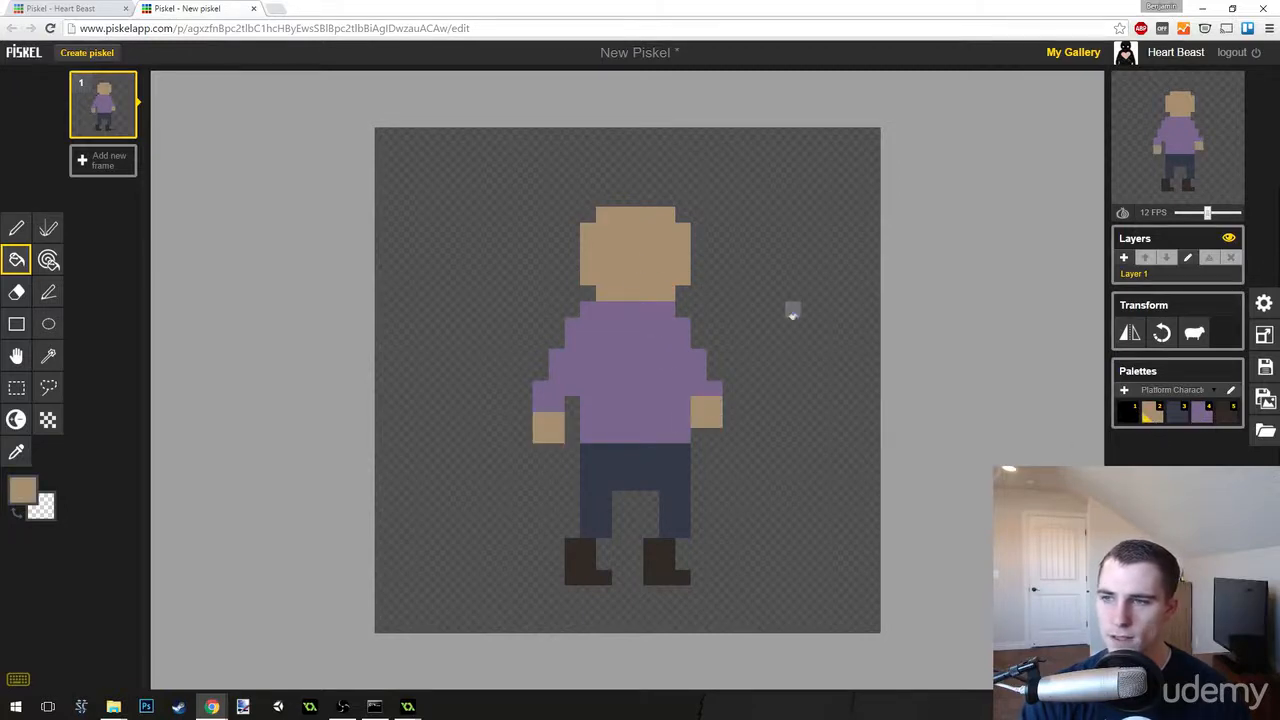
# Paint dark brown hair over the top and both sides of the head, with a stepped fringe covering the left side of the face.
pyautogui.click(1228, 412)
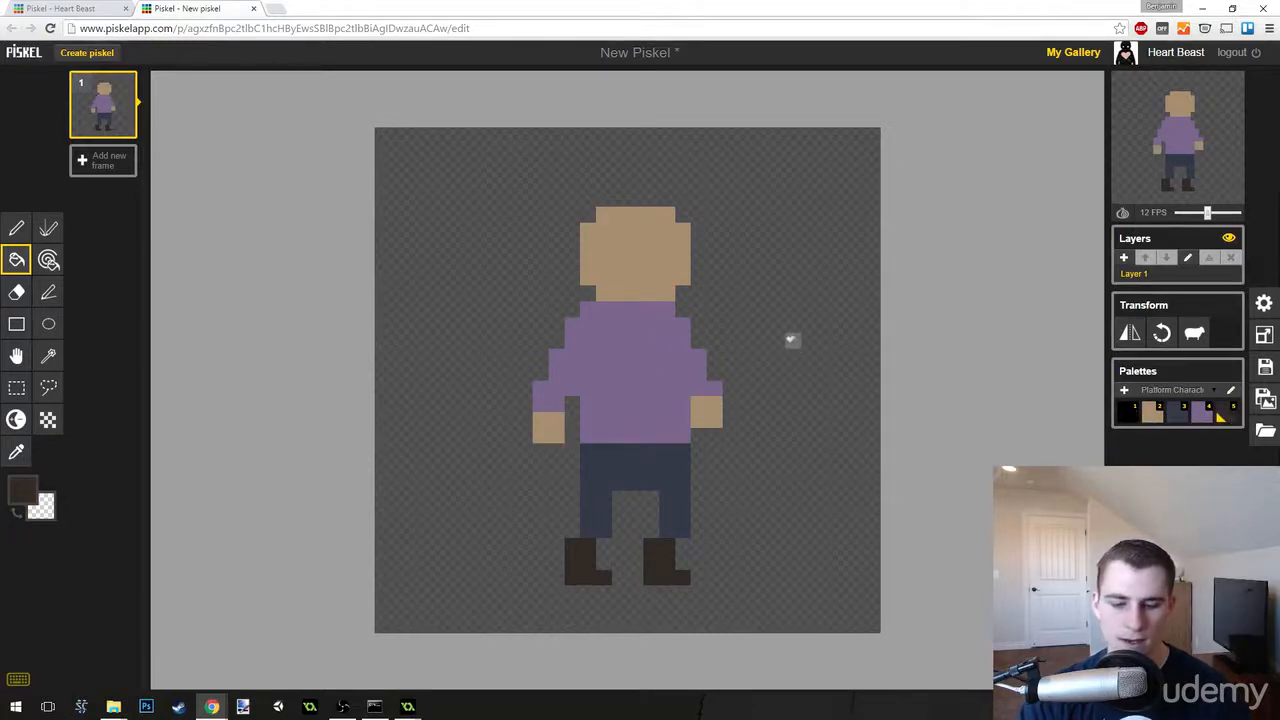
pyautogui.press('o')
pyautogui.press('p')
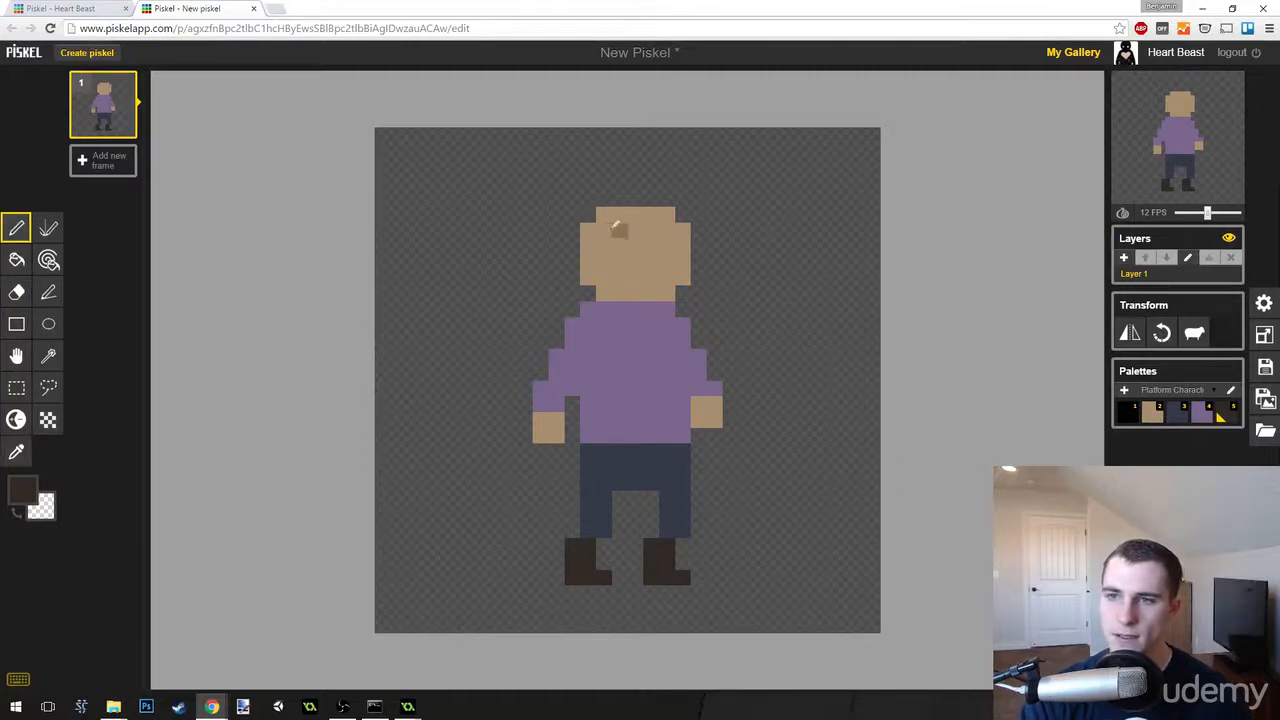
pyautogui.moveTo(609, 220)
pyautogui.mouseDown()
pyautogui.moveTo(668, 214)
pyautogui.moveTo(598, 233)
pyautogui.moveTo(595, 274)
pyautogui.moveTo(610, 236)
pyautogui.moveTo(601, 266)
pyautogui.moveTo(627, 241)
pyautogui.moveTo(688, 260)
pyautogui.mouseUp()
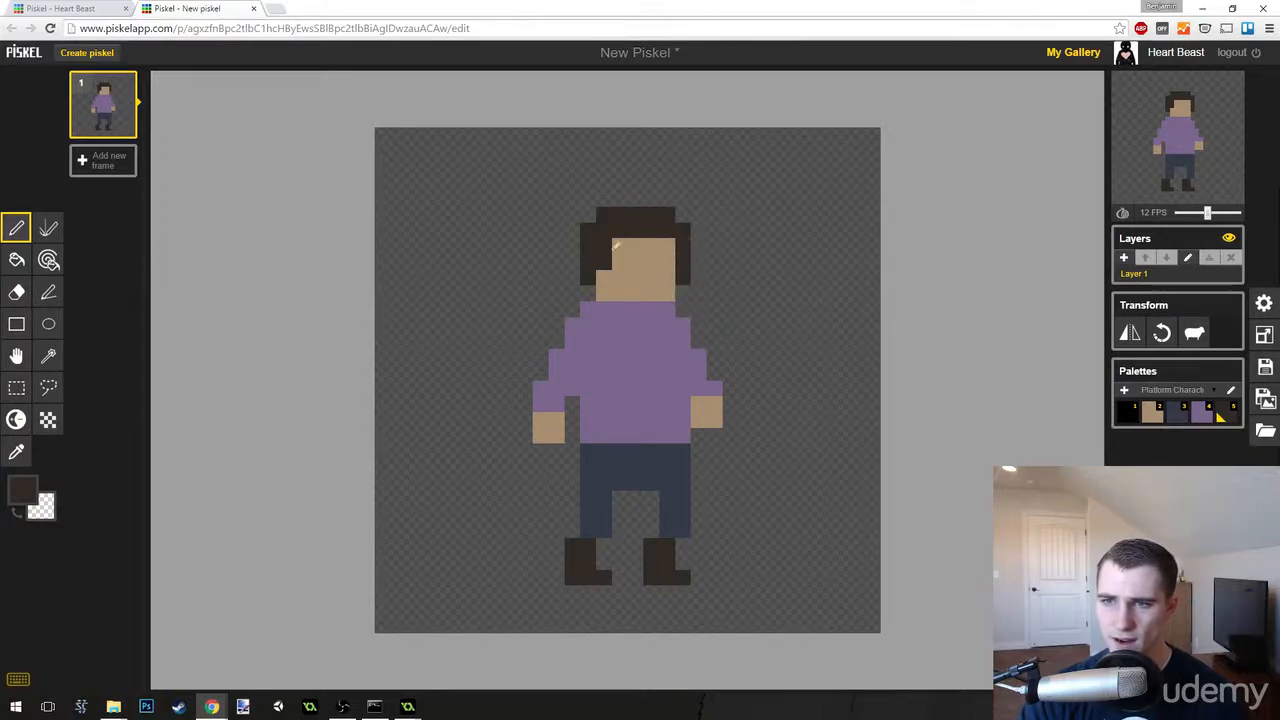
pyautogui.moveTo(620, 246); pyautogui.dragTo(604, 284)
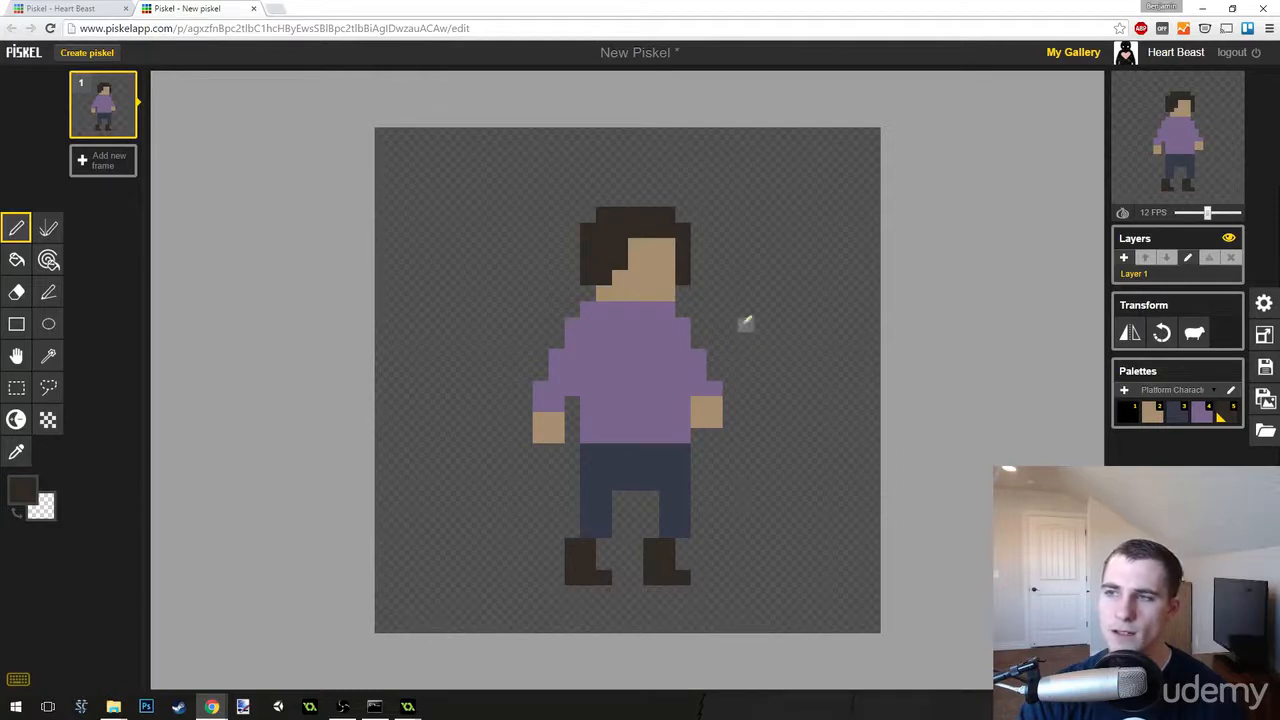
# Try two black eyes on the face, each one pixel wide and two pixels tall.
pyautogui.scroll(-3, 680, 365)
pyautogui.scroll(-3, 676, 375)
pyautogui.scroll(4, 663, 385)
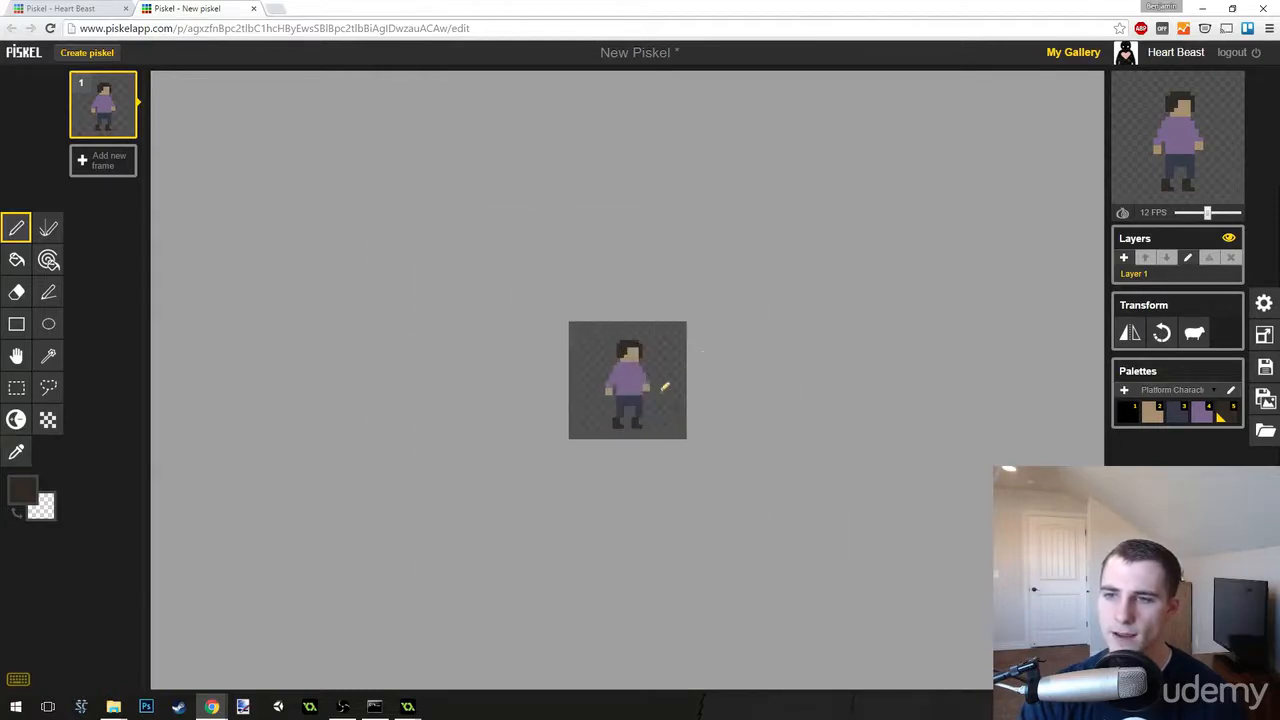
pyautogui.scroll(1, 660, 397)
pyautogui.click(1127, 413)
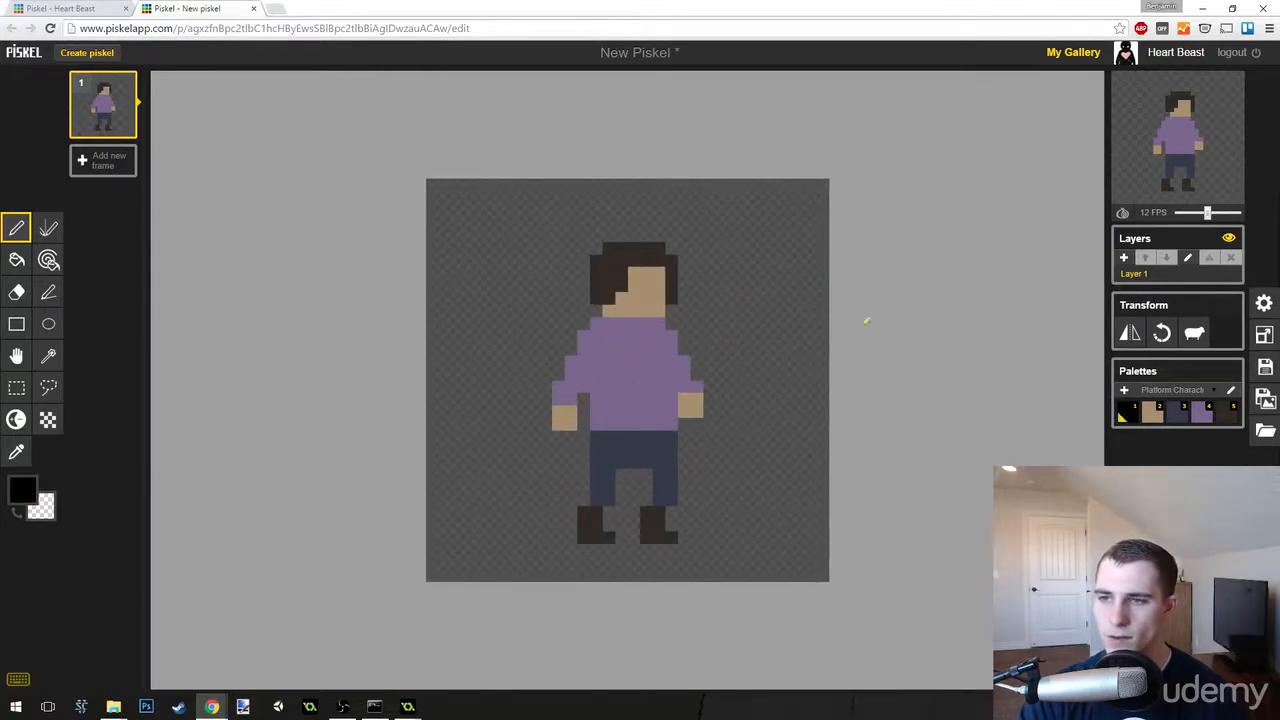
pyautogui.scroll(1, 765, 332)
pyautogui.click(640, 258)
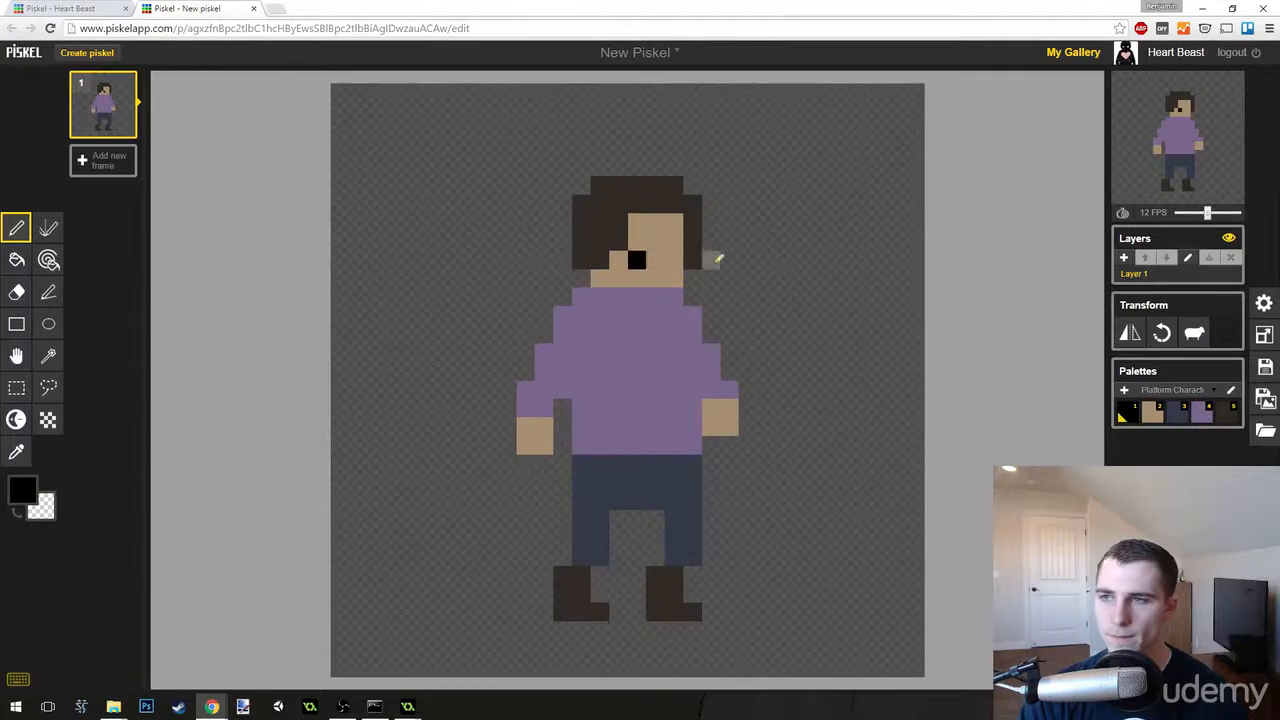
pyautogui.click(673, 259)
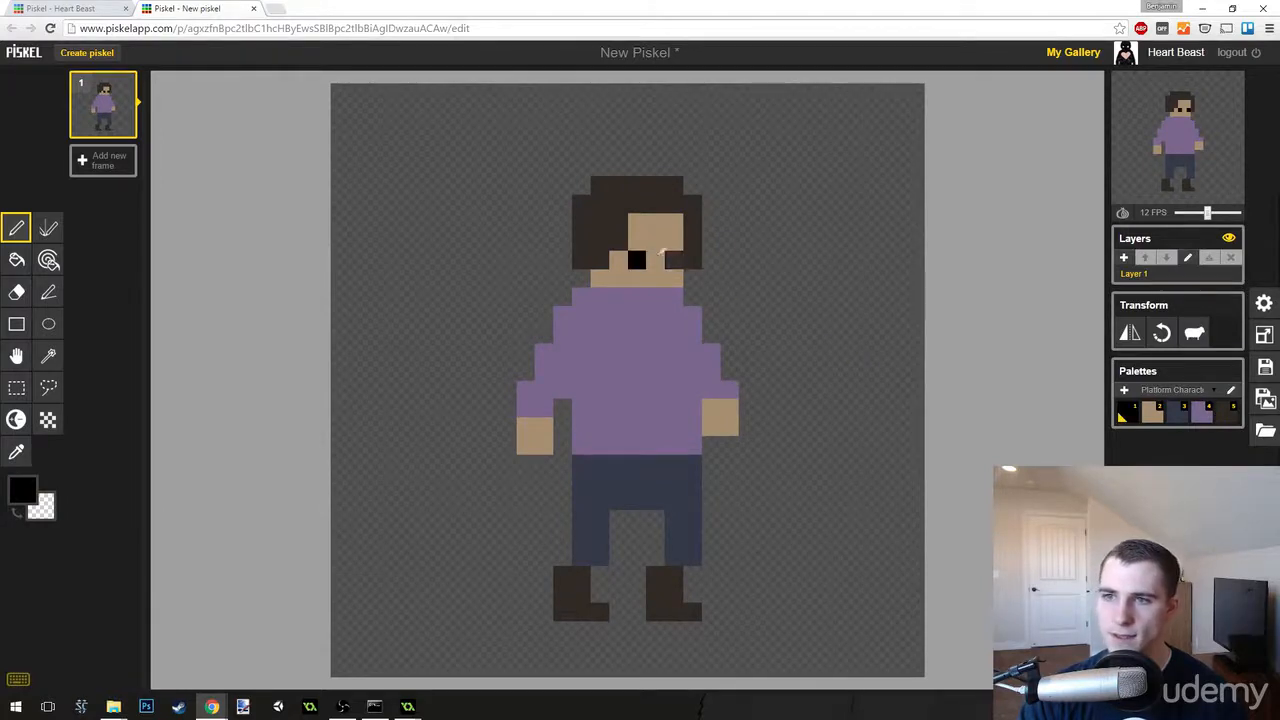
pyautogui.click(637, 241)
pyautogui.click(674, 241)
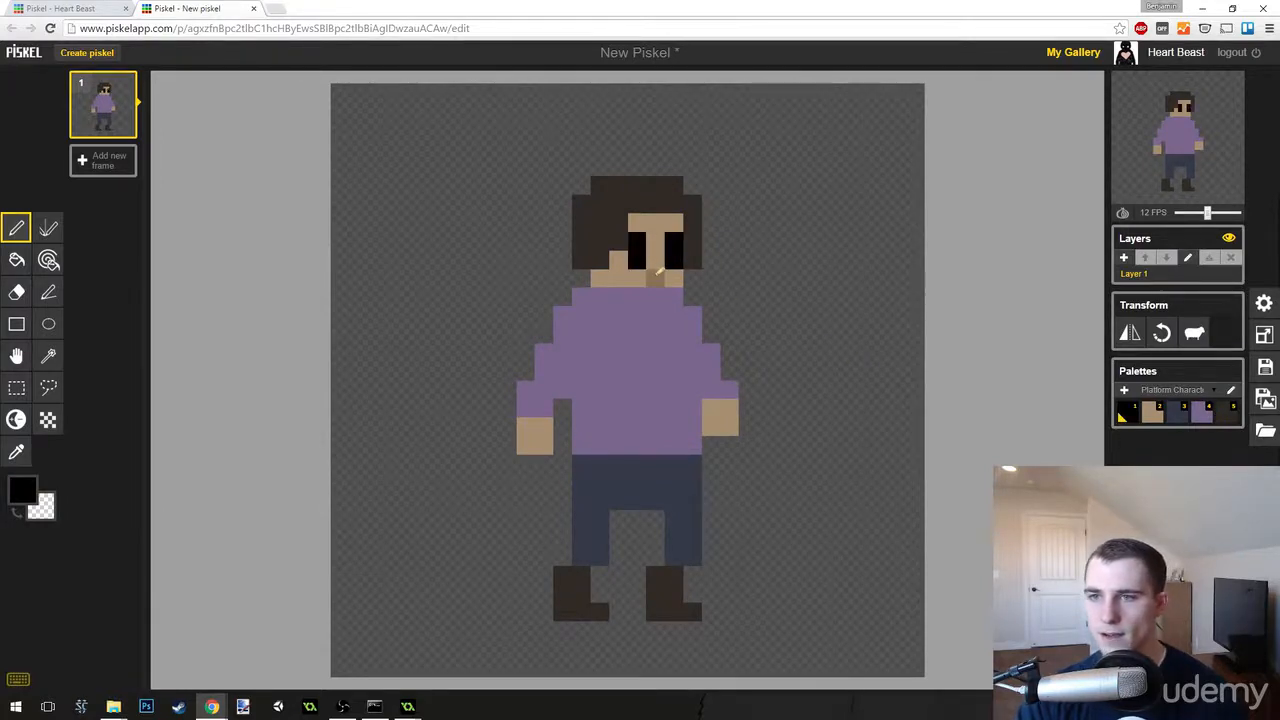
# Paint over the black eye pixels with the palette's skin color, starting with the lower pixel of each eye.
pyautogui.click(1158, 415)
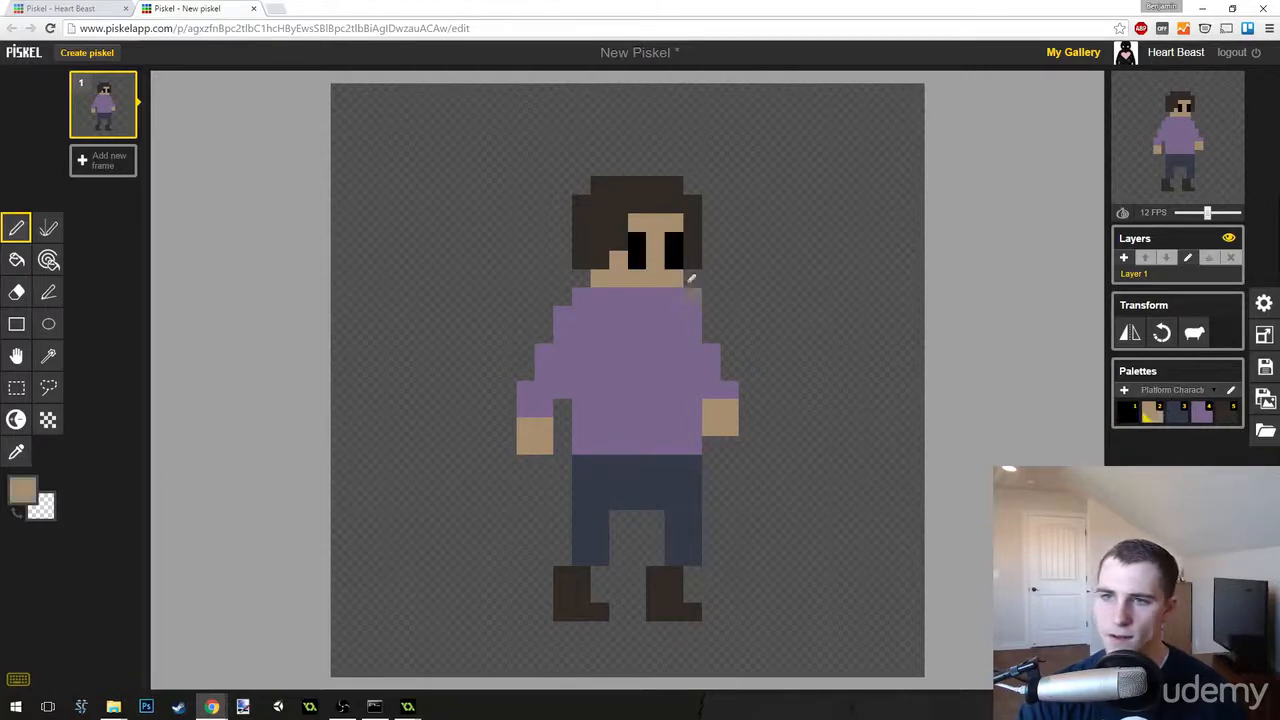
pyautogui.click(674, 259)
pyautogui.click(637, 259)
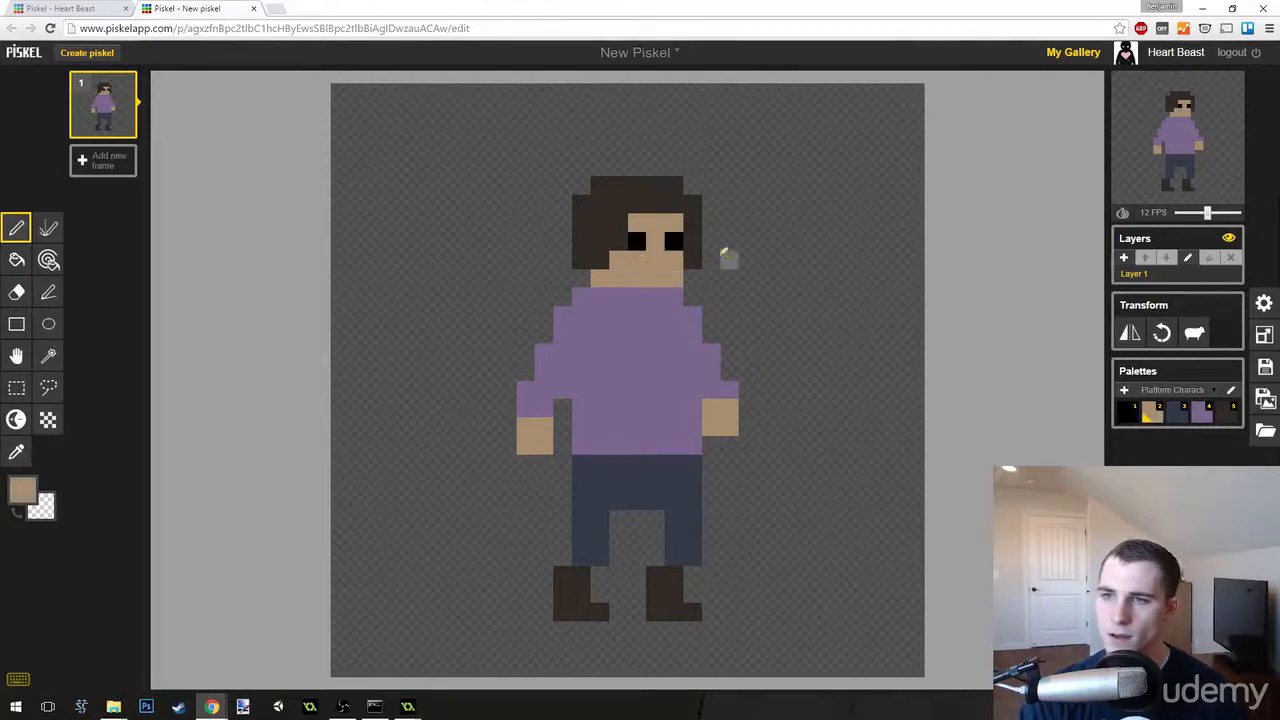
pyautogui.click(637, 241)
pyautogui.click(674, 241)
# Extend the dark brown hair with a raised tuft one pixel above the head and one pixel beyond its right side.
pyautogui.scroll(-10, 775, 282)
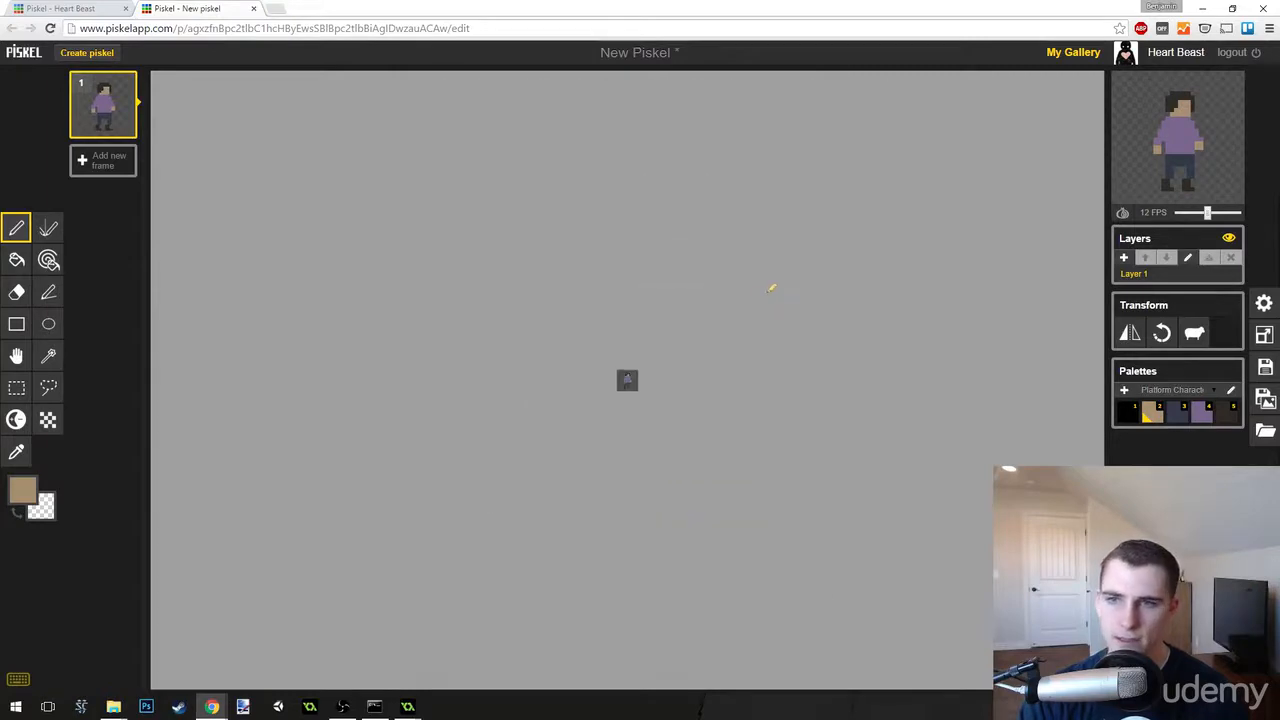
pyautogui.scroll(7, 755, 325)
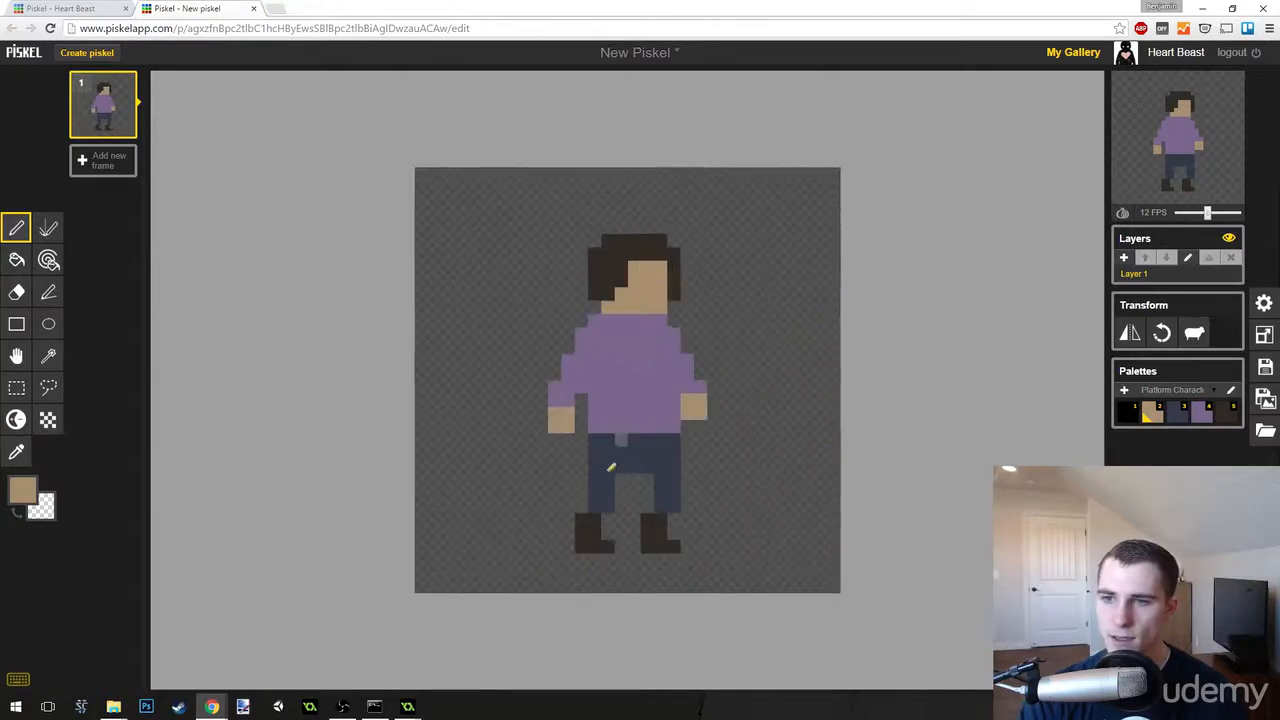
pyautogui.scroll(1, 704, 505)
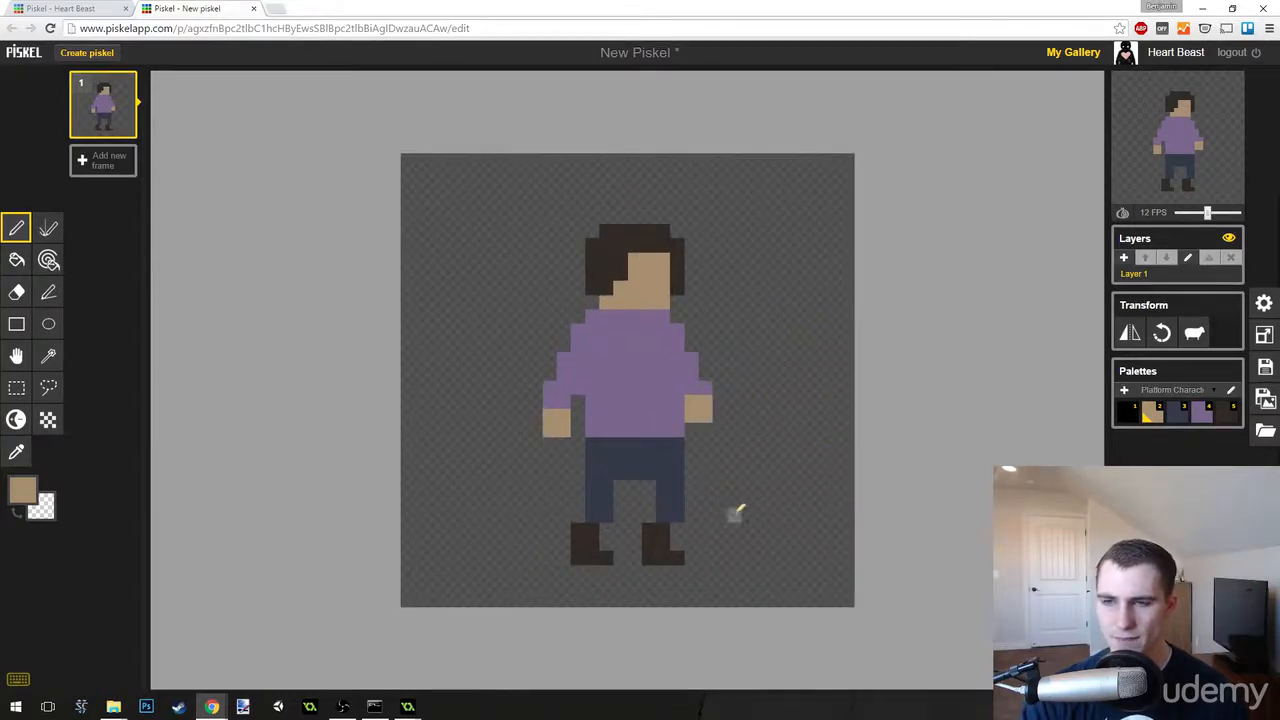
pyautogui.scroll(1, 734, 508)
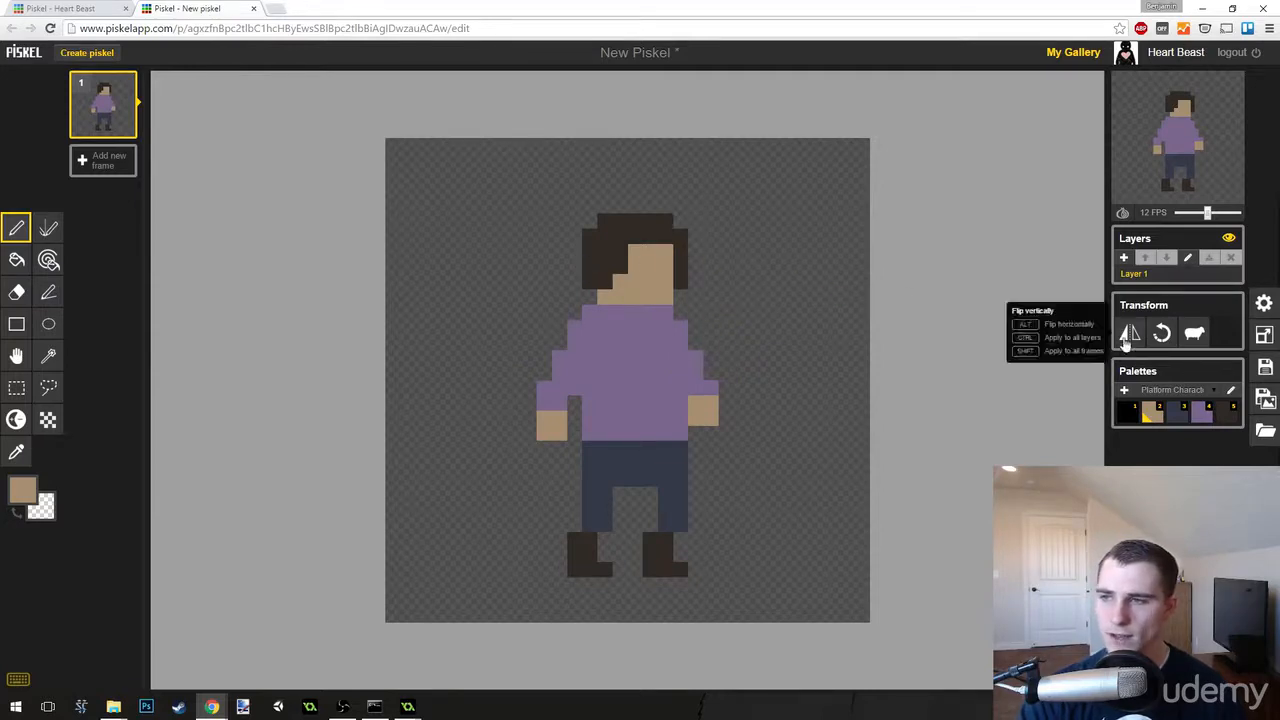
pyautogui.click(1230, 414)
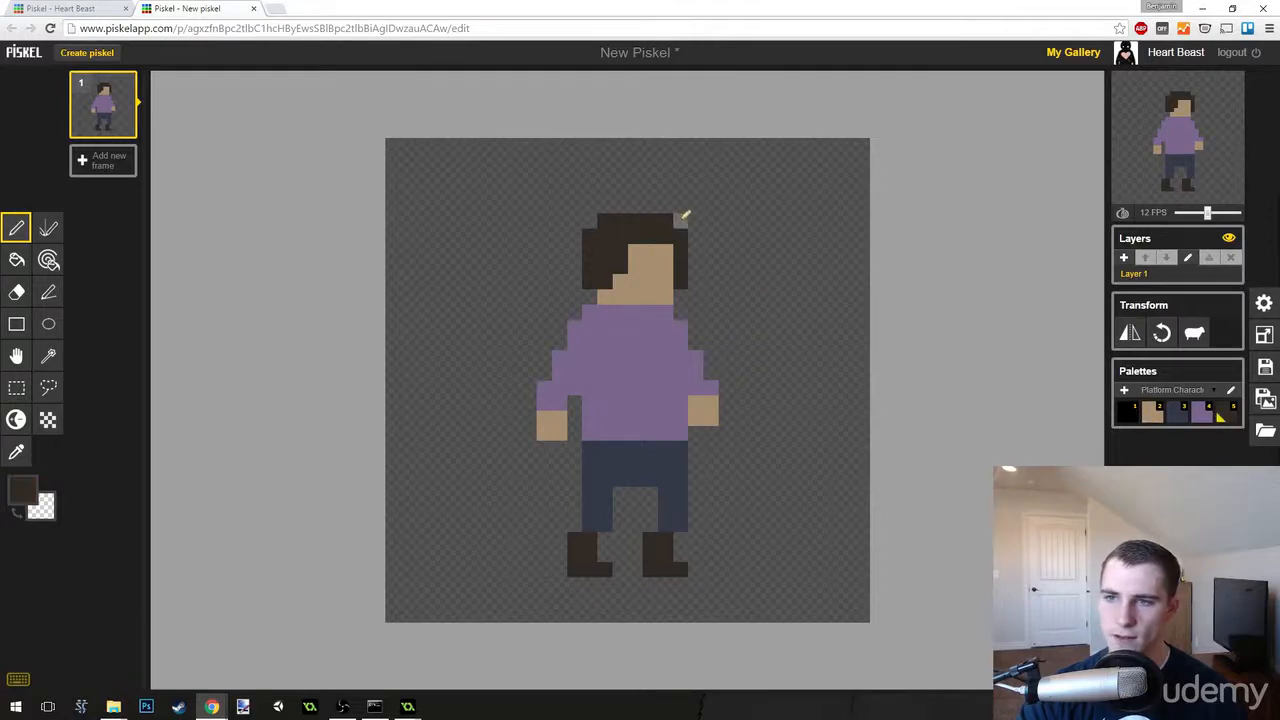
pyautogui.moveTo(698, 224)
pyautogui.mouseDown()
pyautogui.moveTo(680, 200)
pyautogui.moveTo(650, 205)
pyautogui.mouseUp()
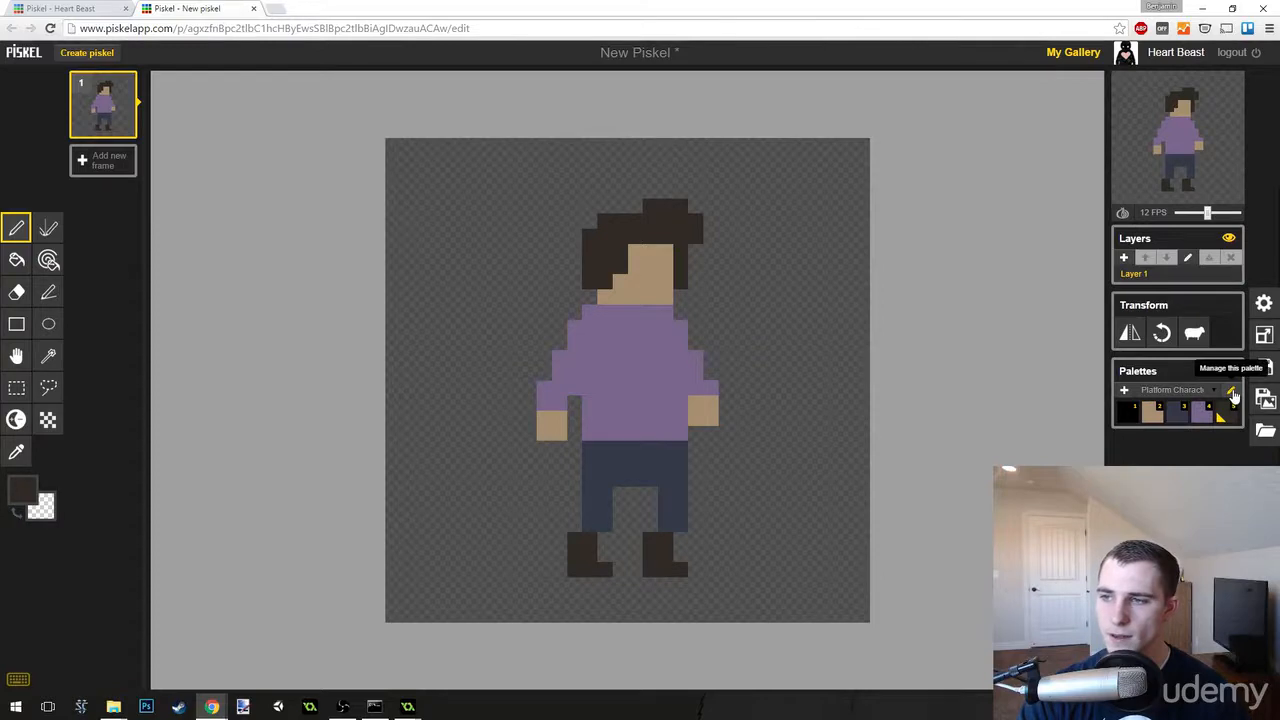
# Add a darker shade of the shirt's purple, #4F4361, to the Platform Character palette.
pyautogui.click(1232, 392)
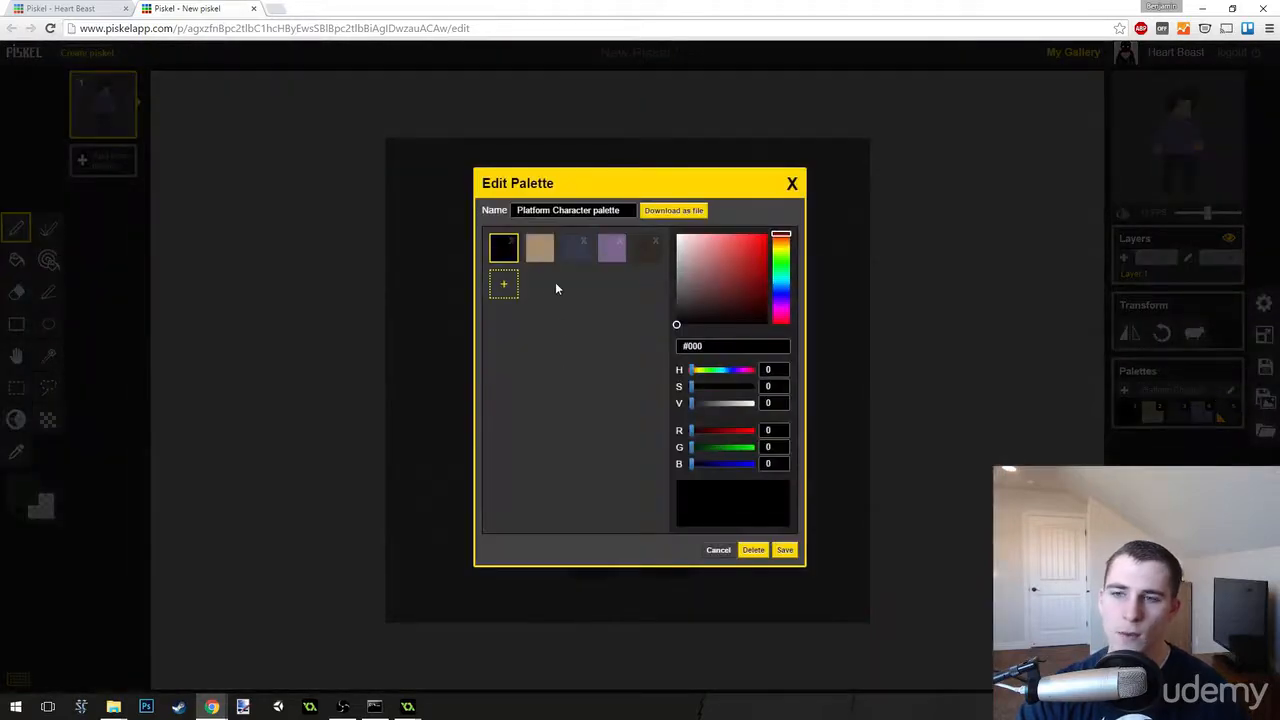
pyautogui.click(615, 259)
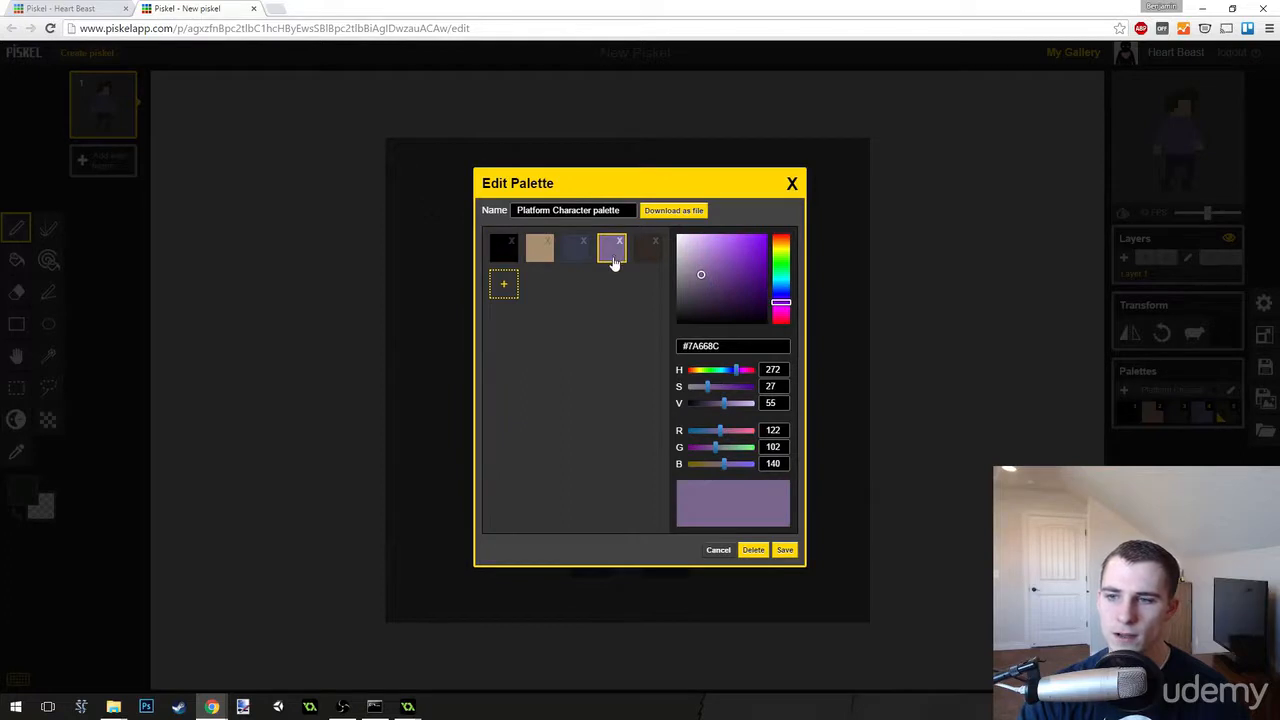
pyautogui.click(504, 287)
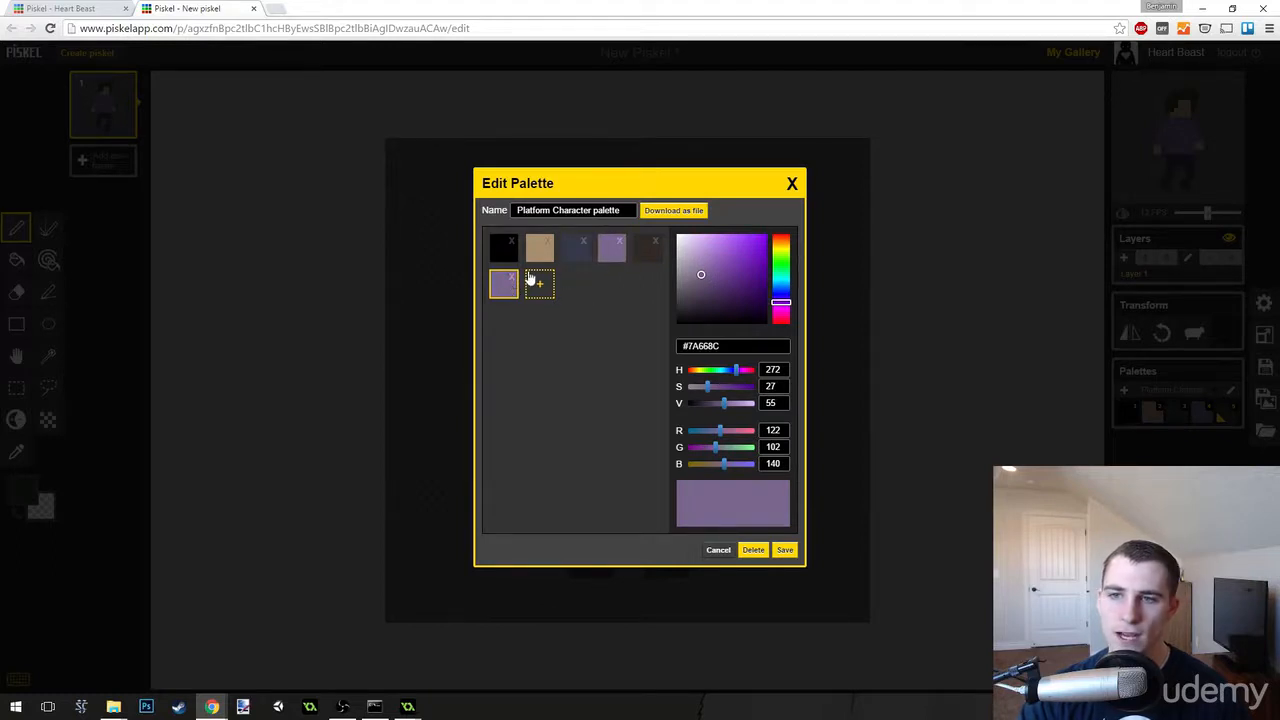
pyautogui.click(611, 250)
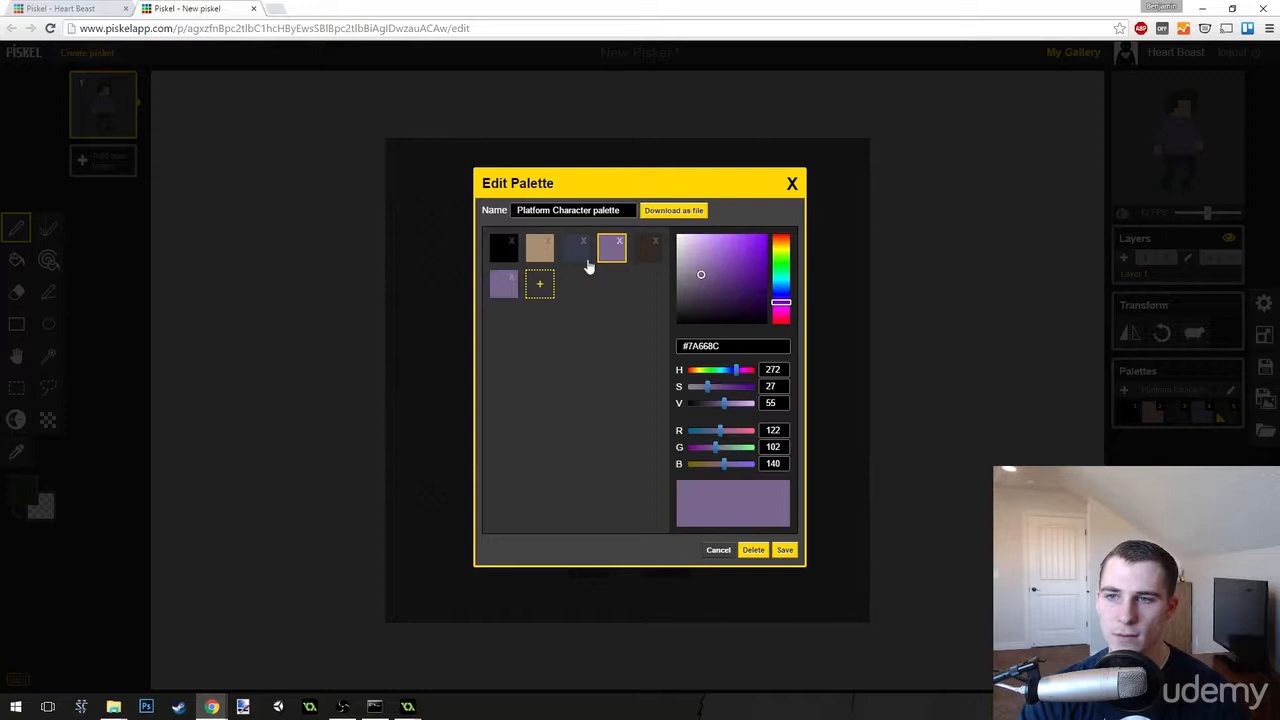
pyautogui.click(503, 288)
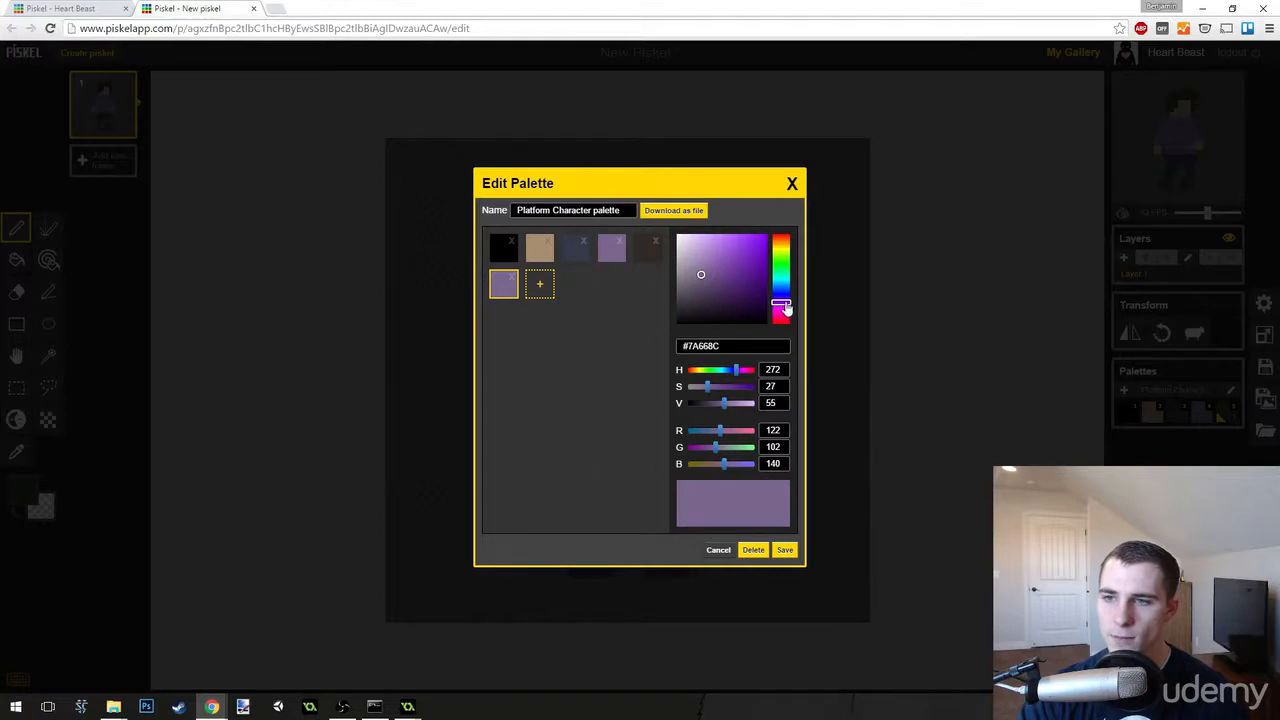
pyautogui.moveTo(785, 308); pyautogui.dragTo(785, 305)
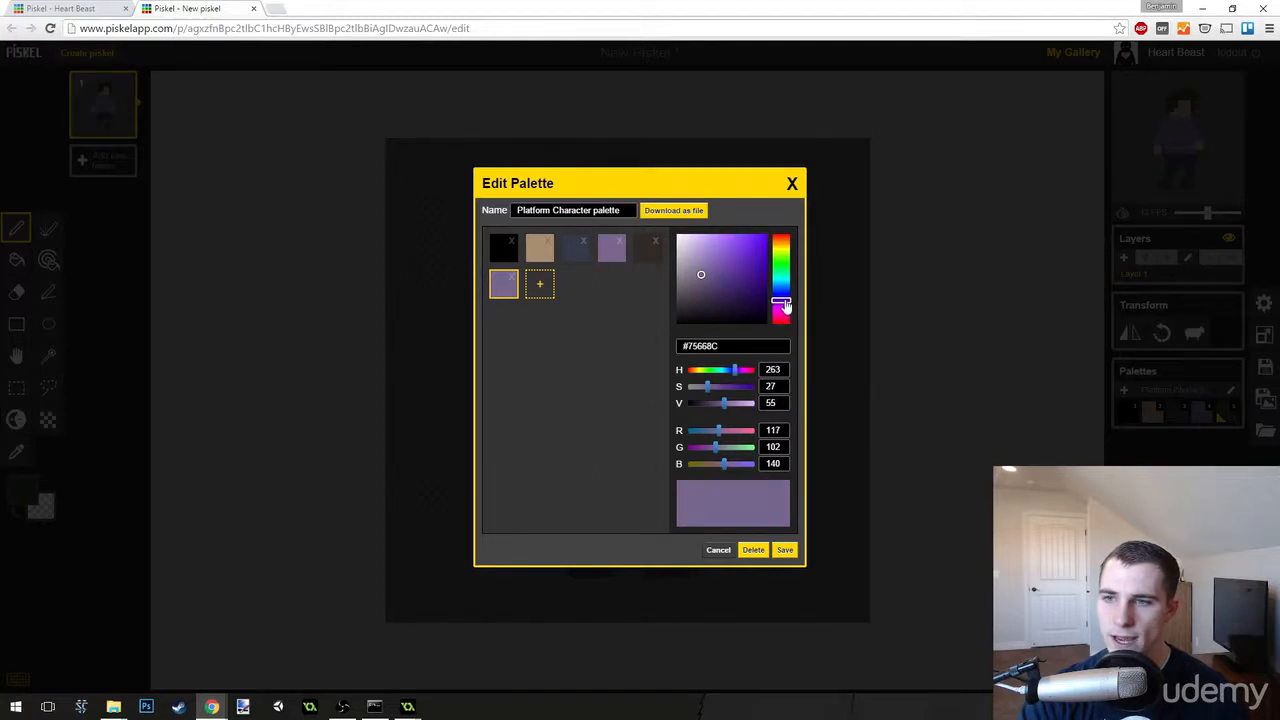
pyautogui.moveTo(704, 285); pyautogui.dragTo(704, 294)
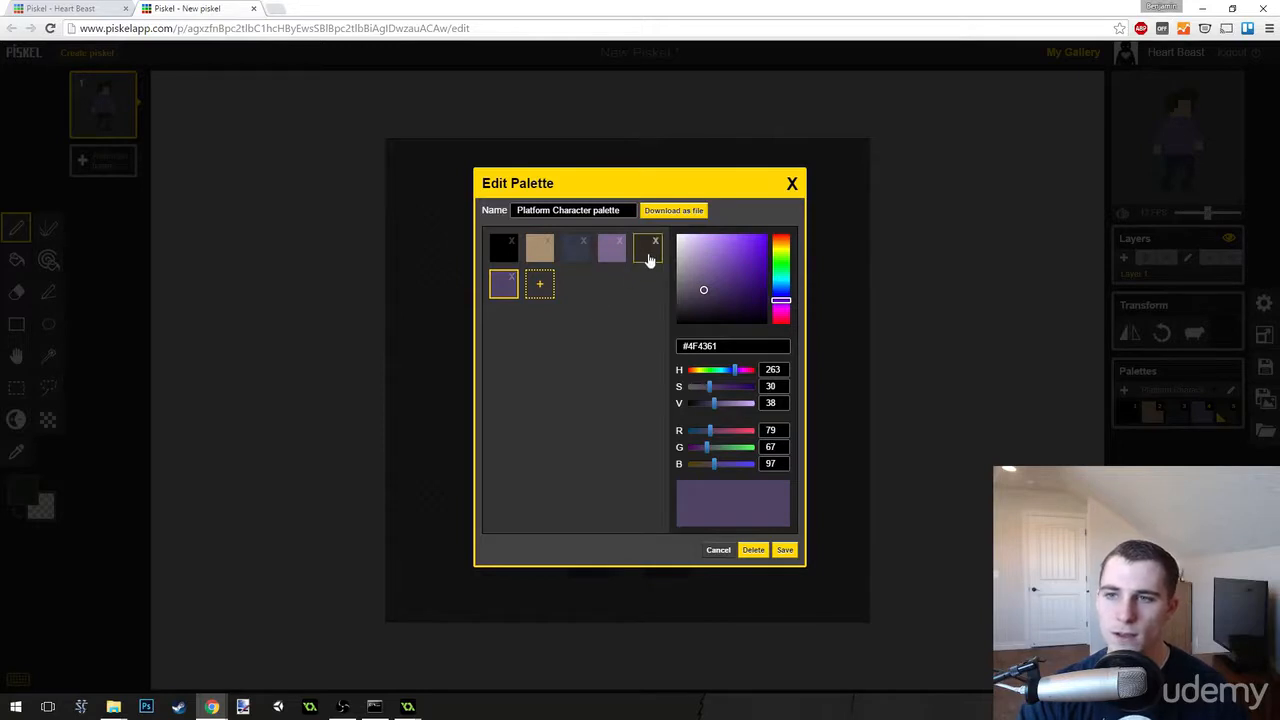
# Add a darker shade of the trousers' blue to the palette, with its hue shifted to 208 and the color #1F262C.
pyautogui.click(579, 262)
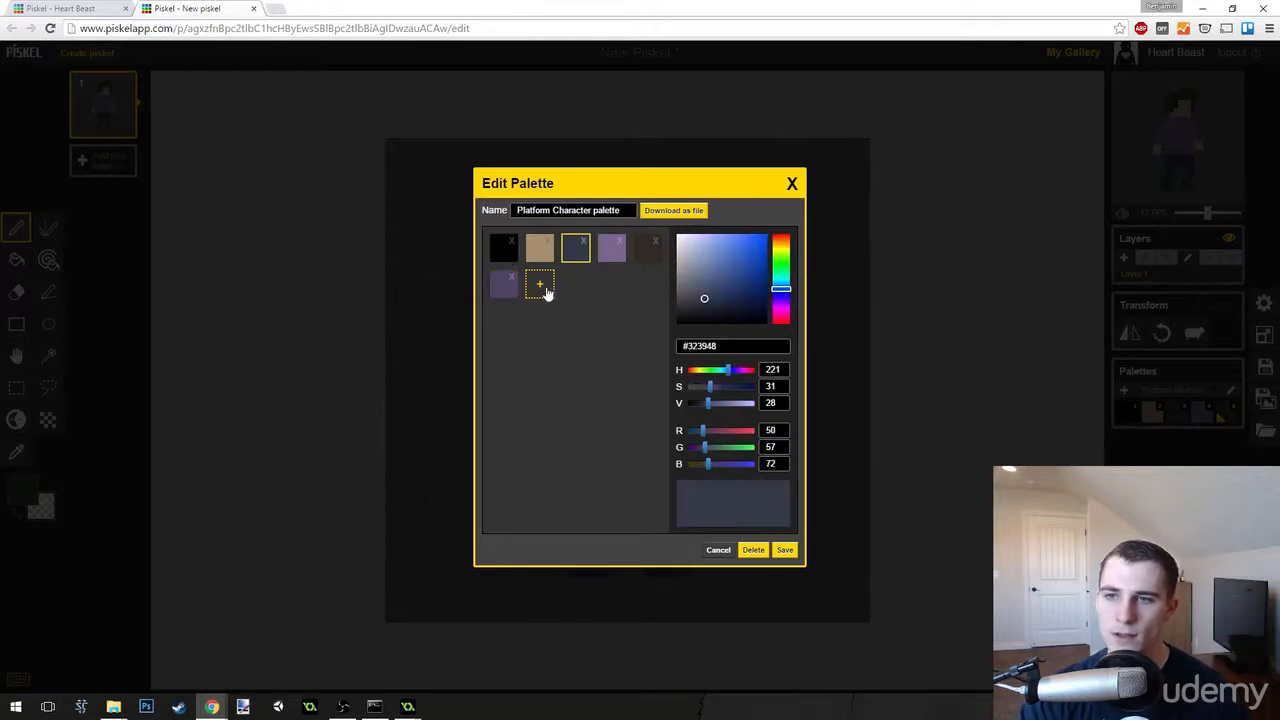
pyautogui.click(546, 292)
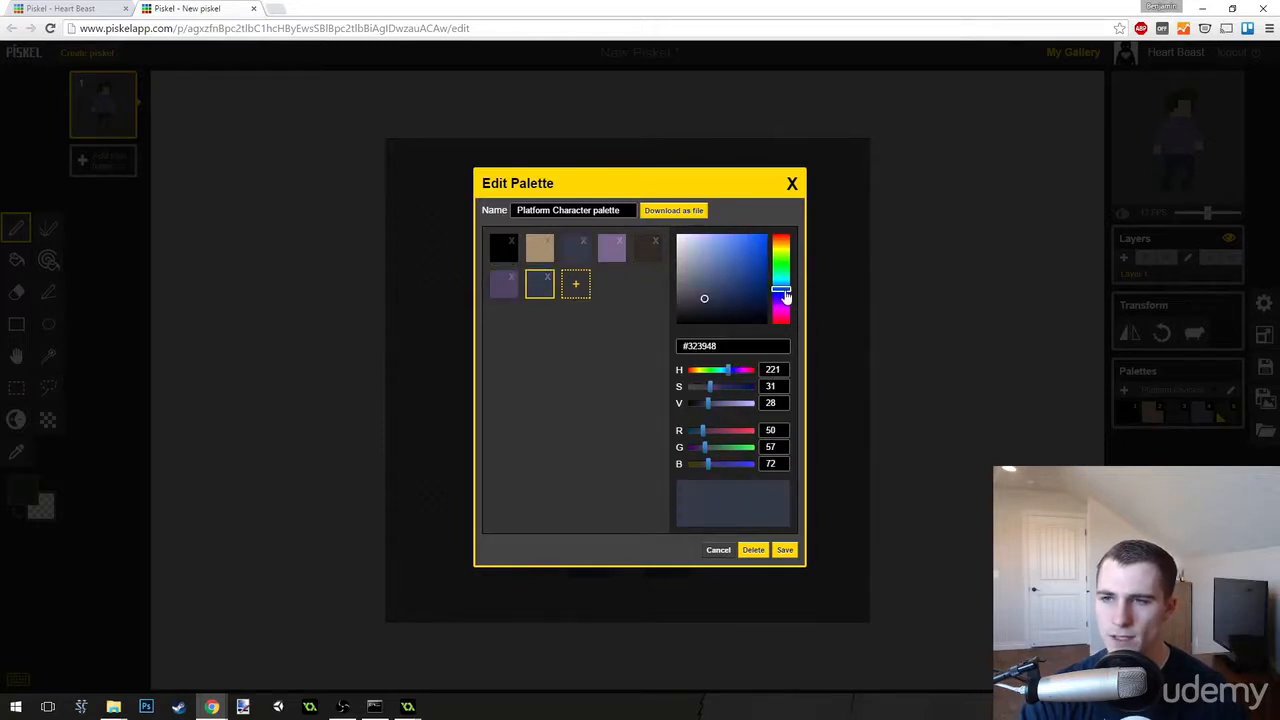
pyautogui.moveTo(786, 296); pyautogui.dragTo(786, 291)
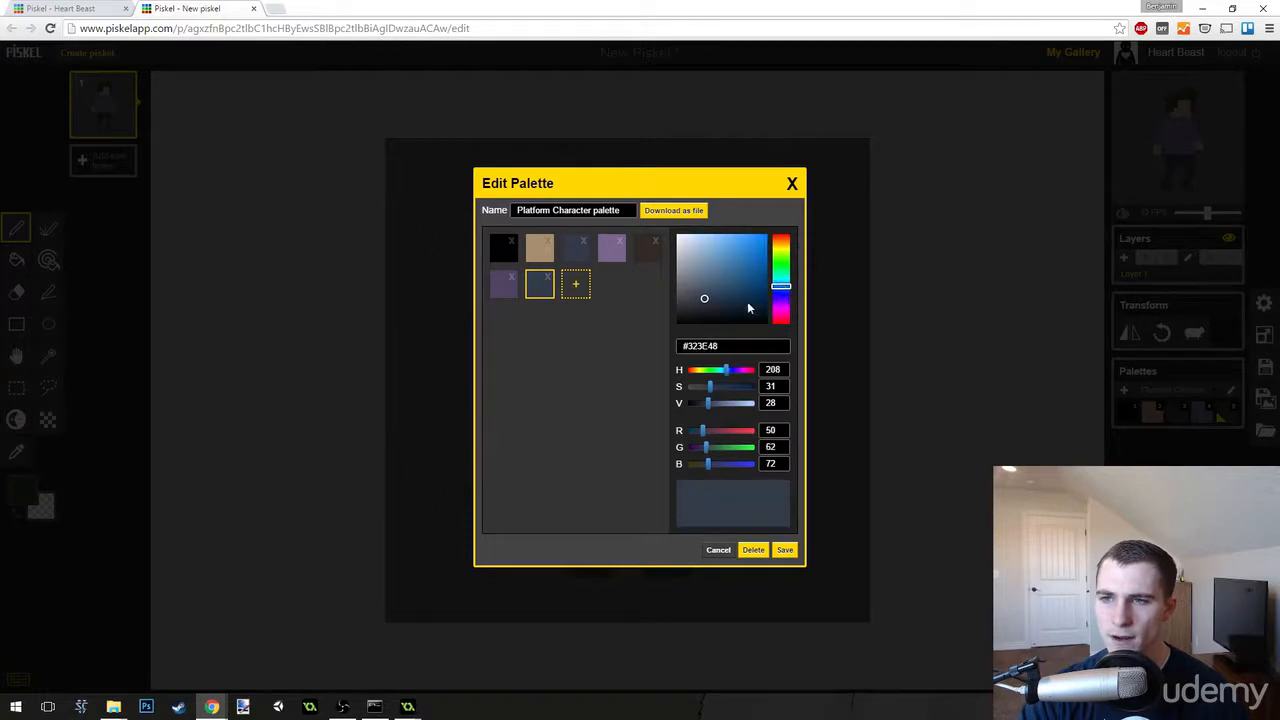
pyautogui.moveTo(705, 302); pyautogui.dragTo(703, 314)
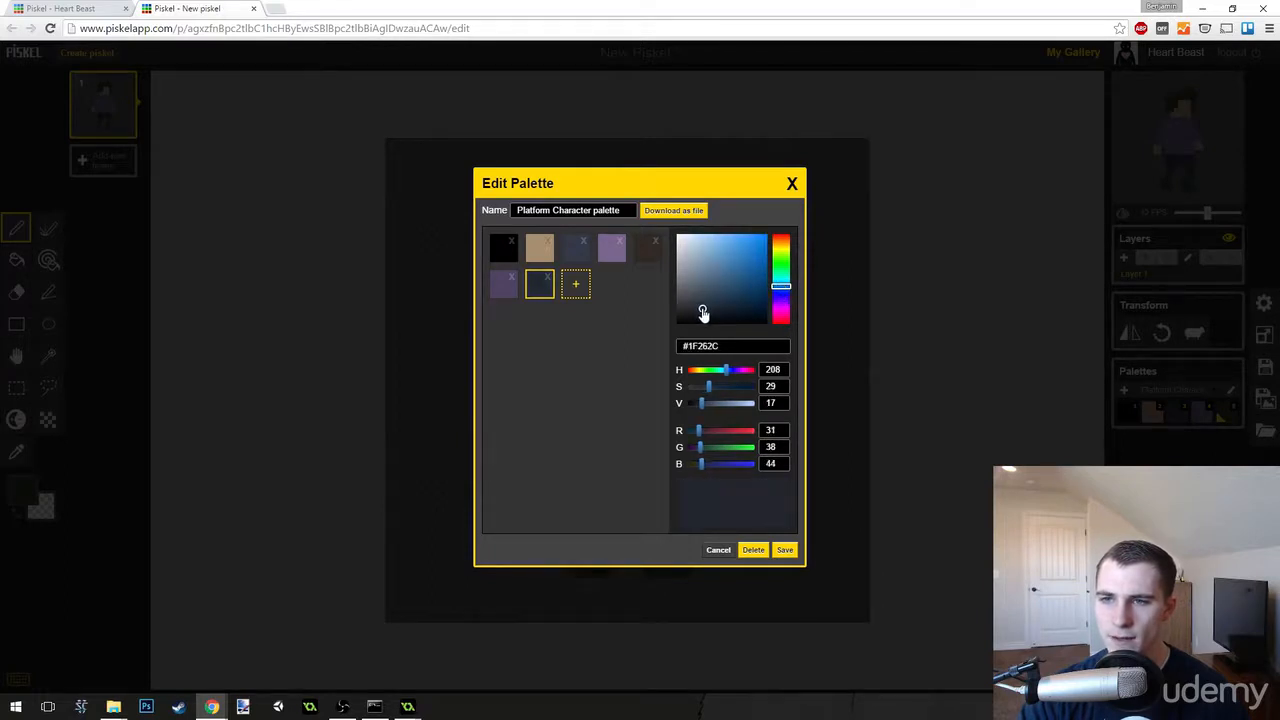
# Add a darker shade of the boots' brown to the palette, with its hue shifted to 57 and the color #1F1F18.
pyautogui.click(649, 266)
pyautogui.click(577, 291)
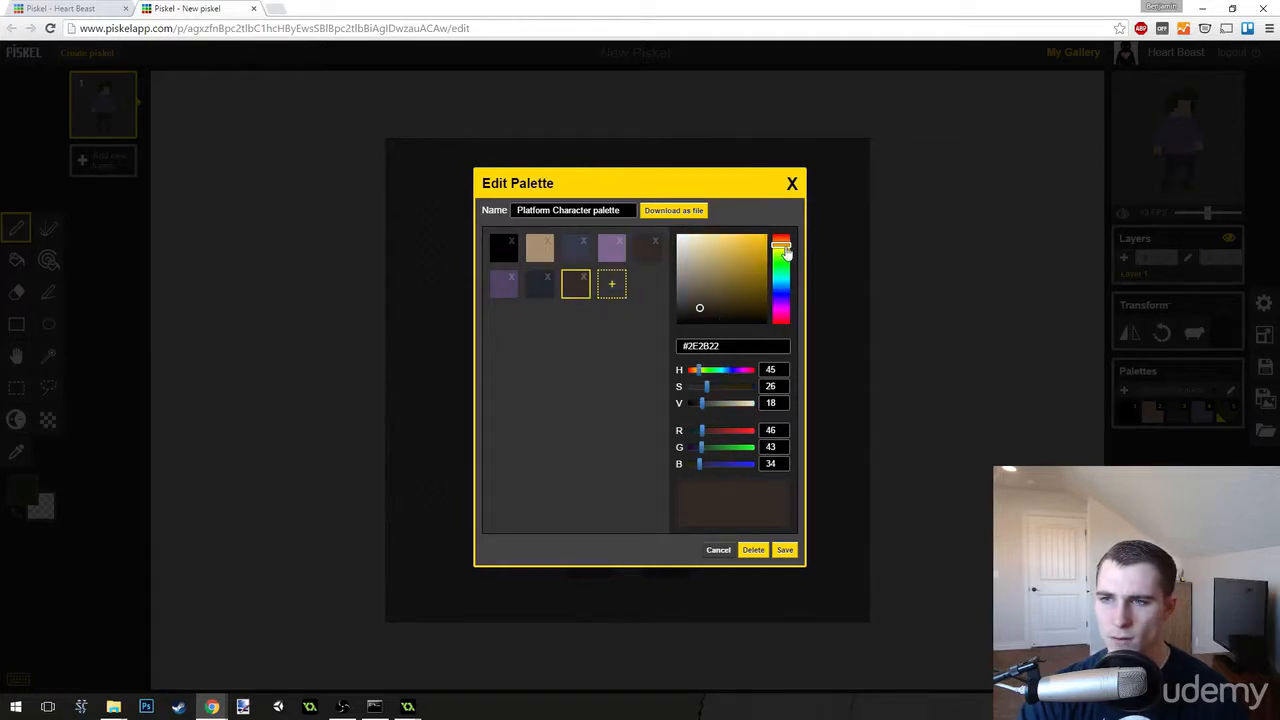
pyautogui.moveTo(786, 253); pyautogui.dragTo(787, 254)
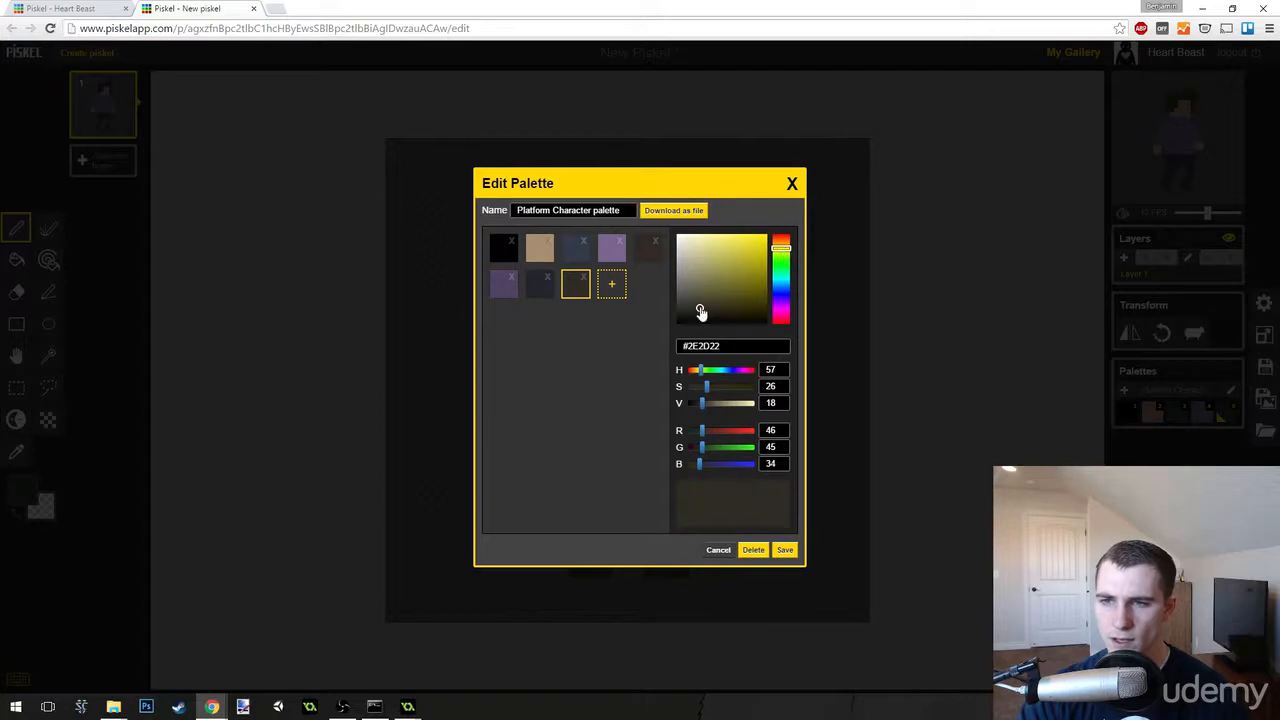
pyautogui.moveTo(700, 311); pyautogui.dragTo(695, 316)
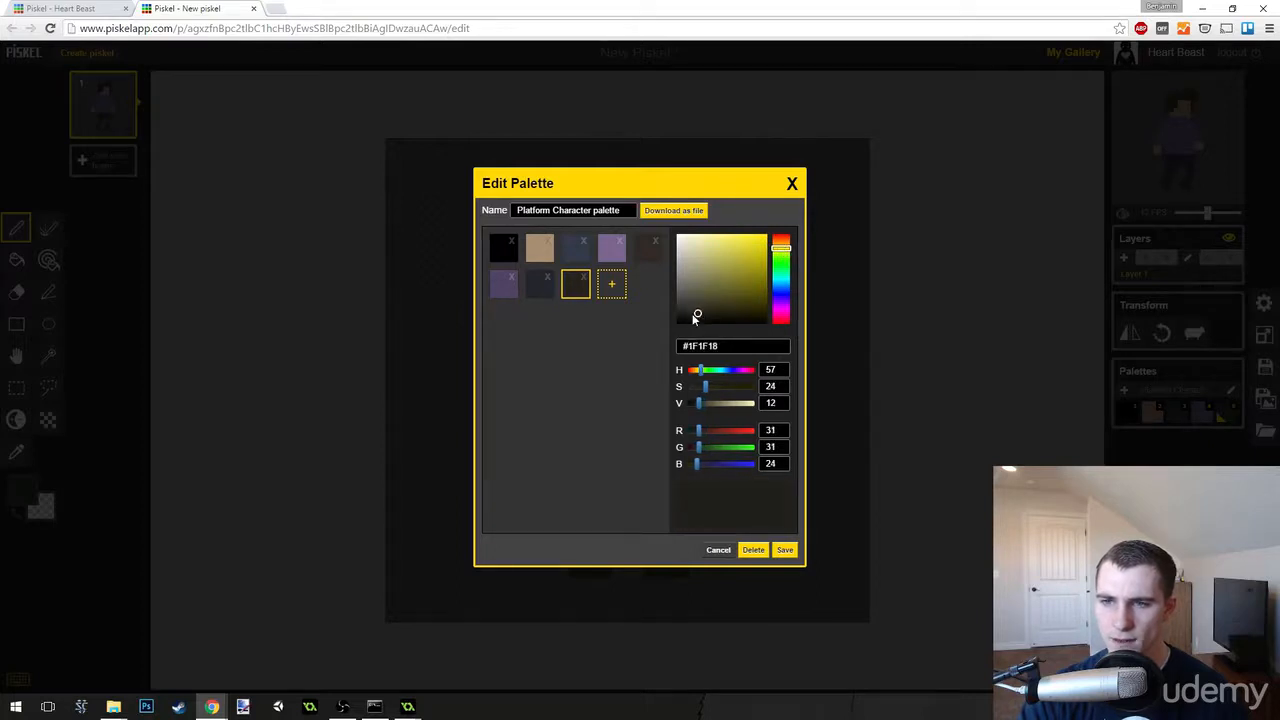
# Add a darker shade of the skin tone to the palette, with its hue shifted to 44 and the color #82775A, and save the palette.
pyautogui.click(540, 258)
pyautogui.click(614, 287)
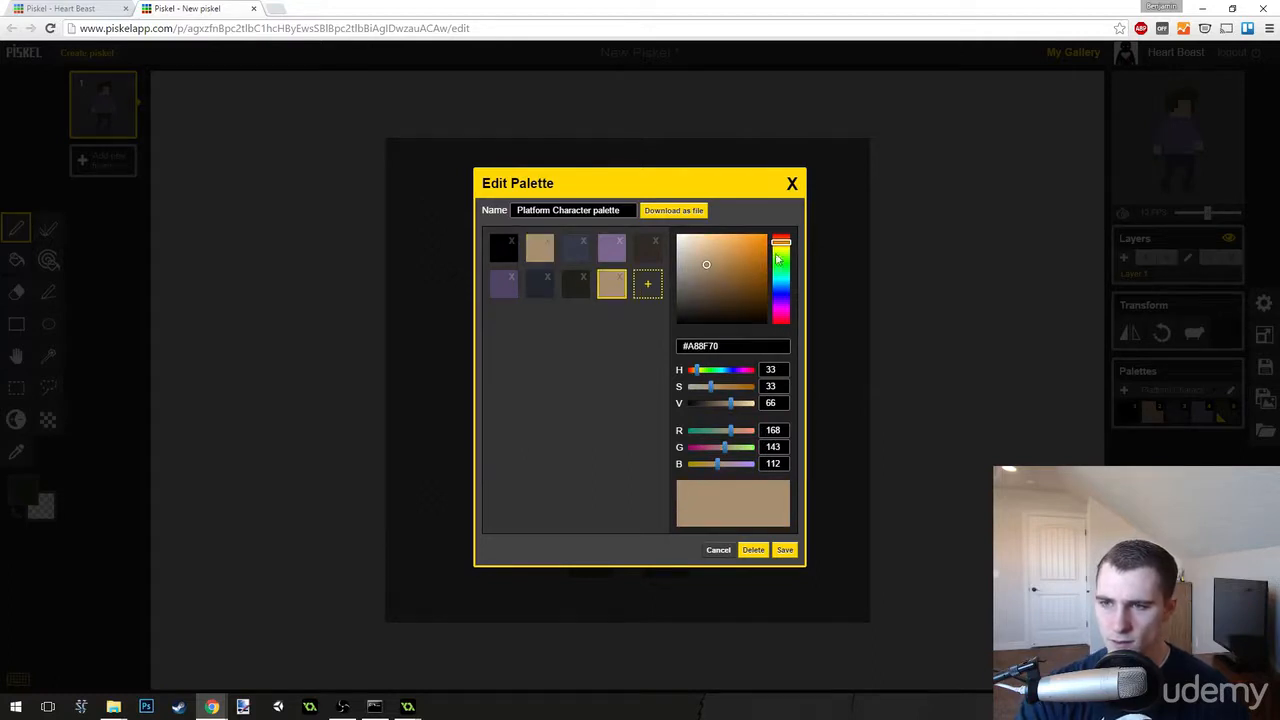
pyautogui.moveTo(786, 250); pyautogui.dragTo(786, 252)
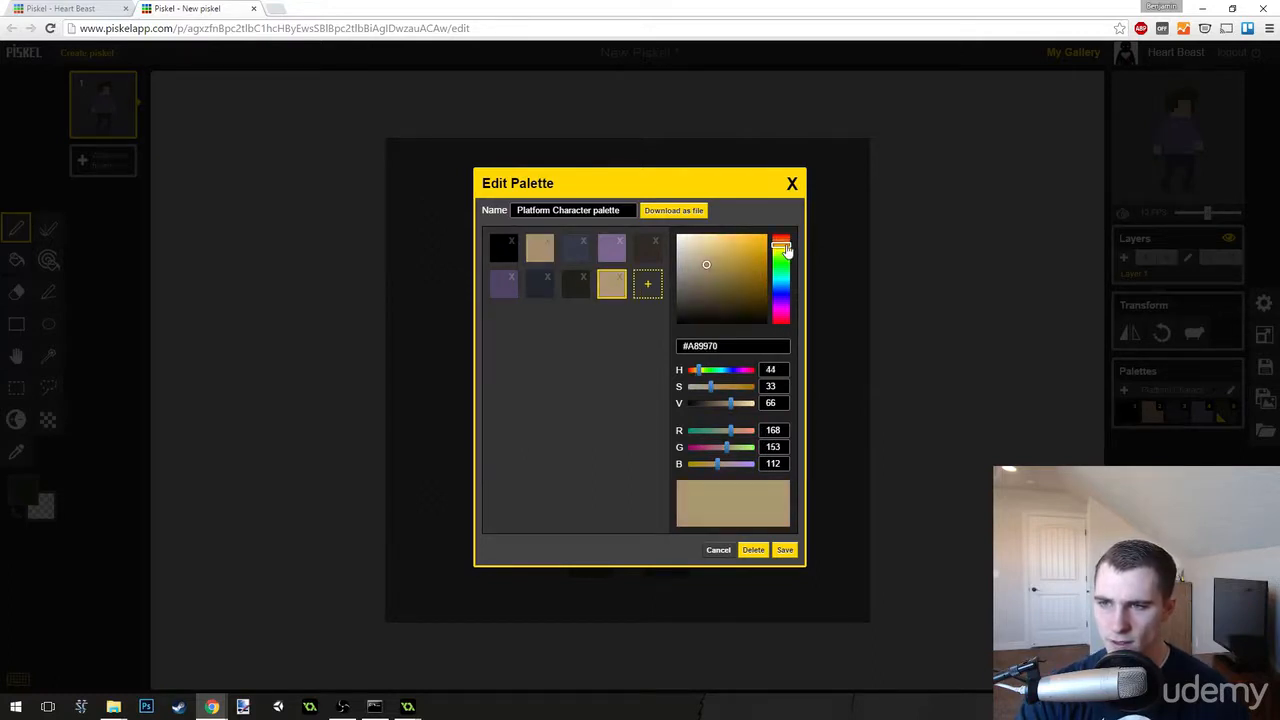
pyautogui.click(705, 280)
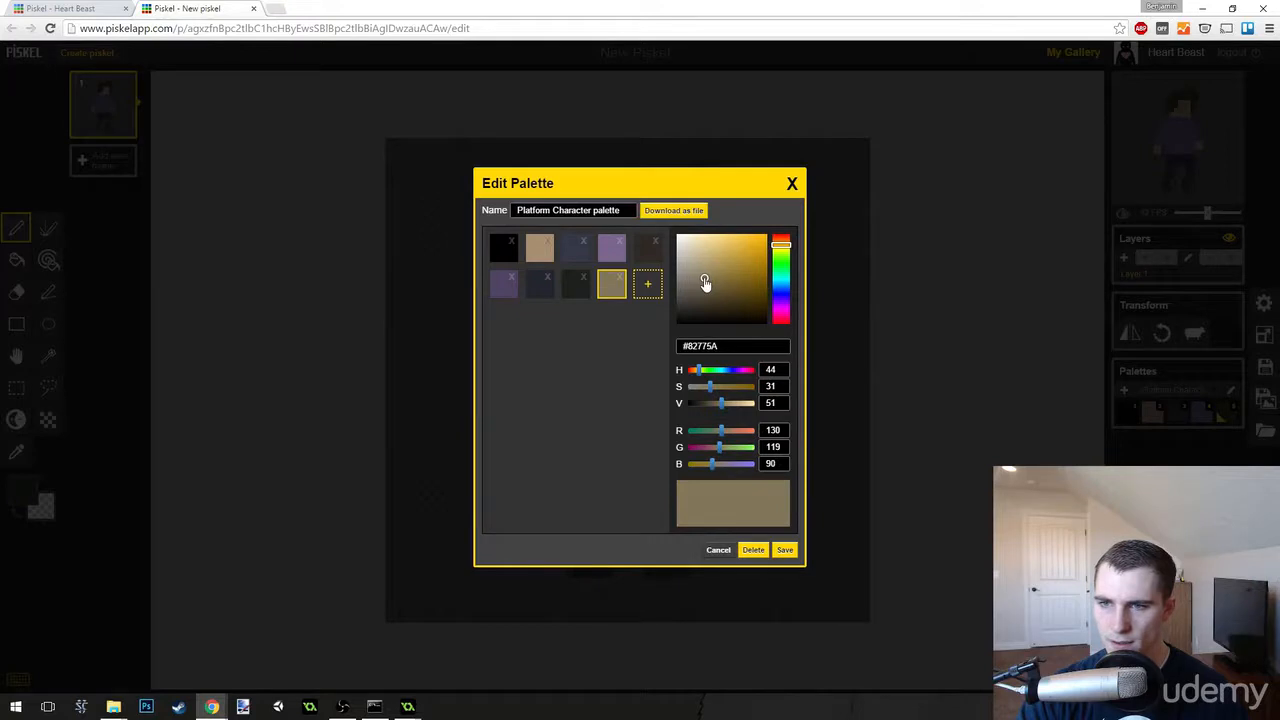
pyautogui.click(796, 549)
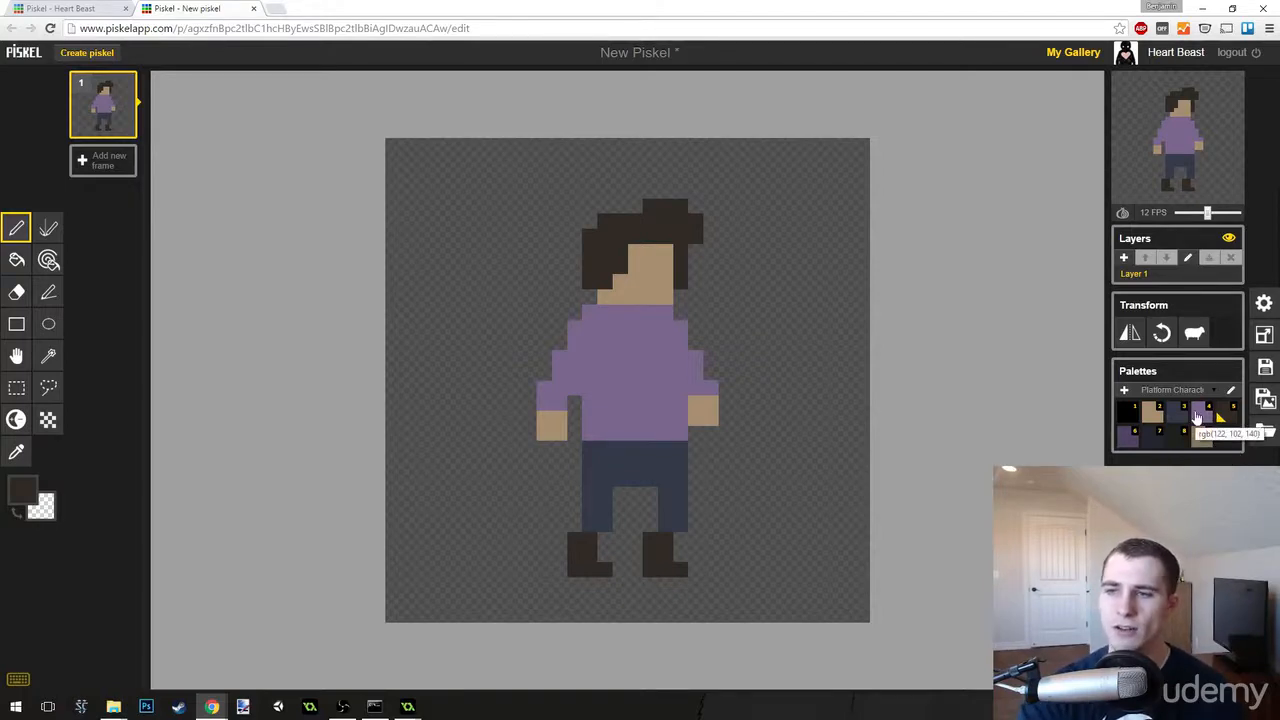
# Bucket-fill the shirt with the darker purple #4F4361 and the trousers with the darker blue #1F262C.
pyautogui.click(1127, 440)
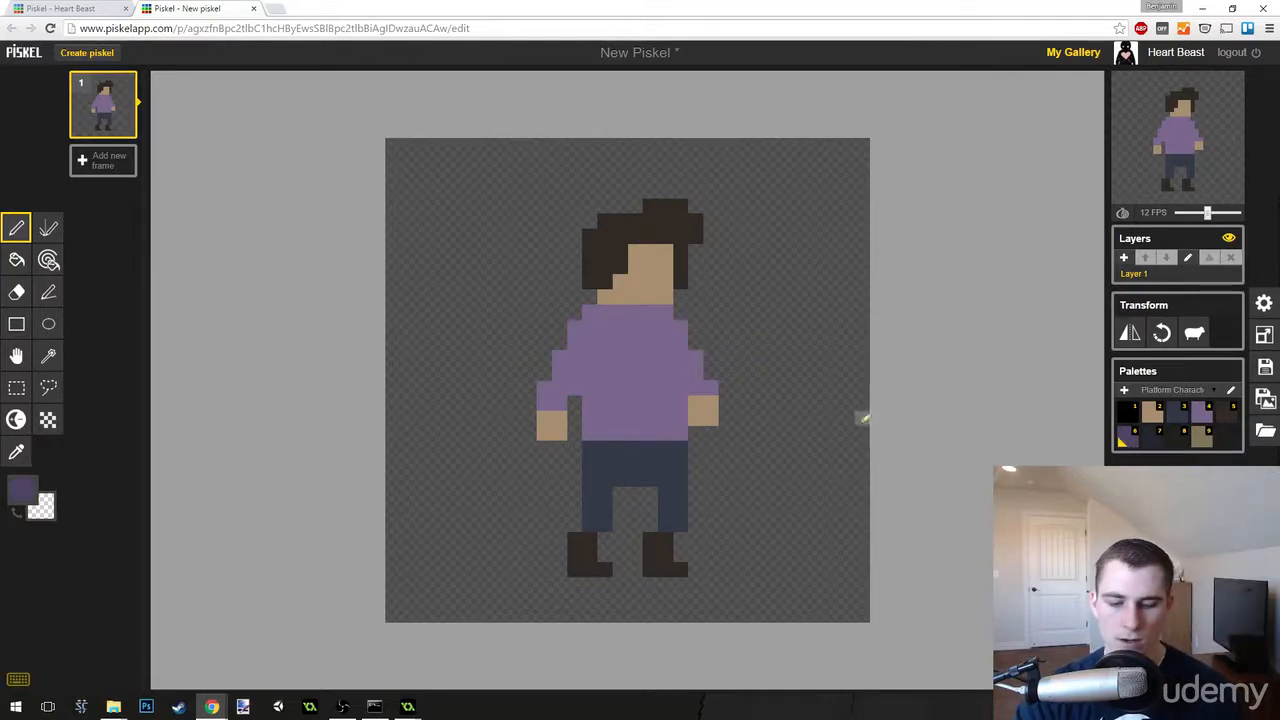
pyautogui.press('b')
pyautogui.click(640, 372)
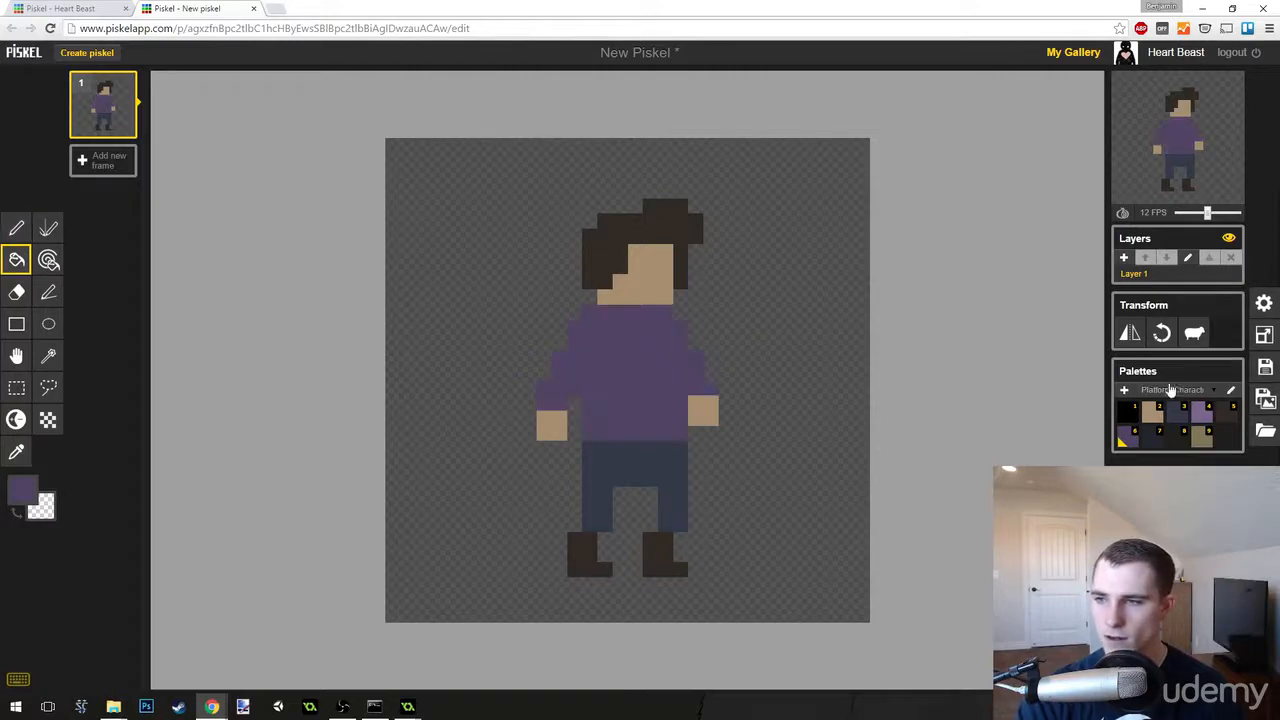
pyautogui.click(1148, 440)
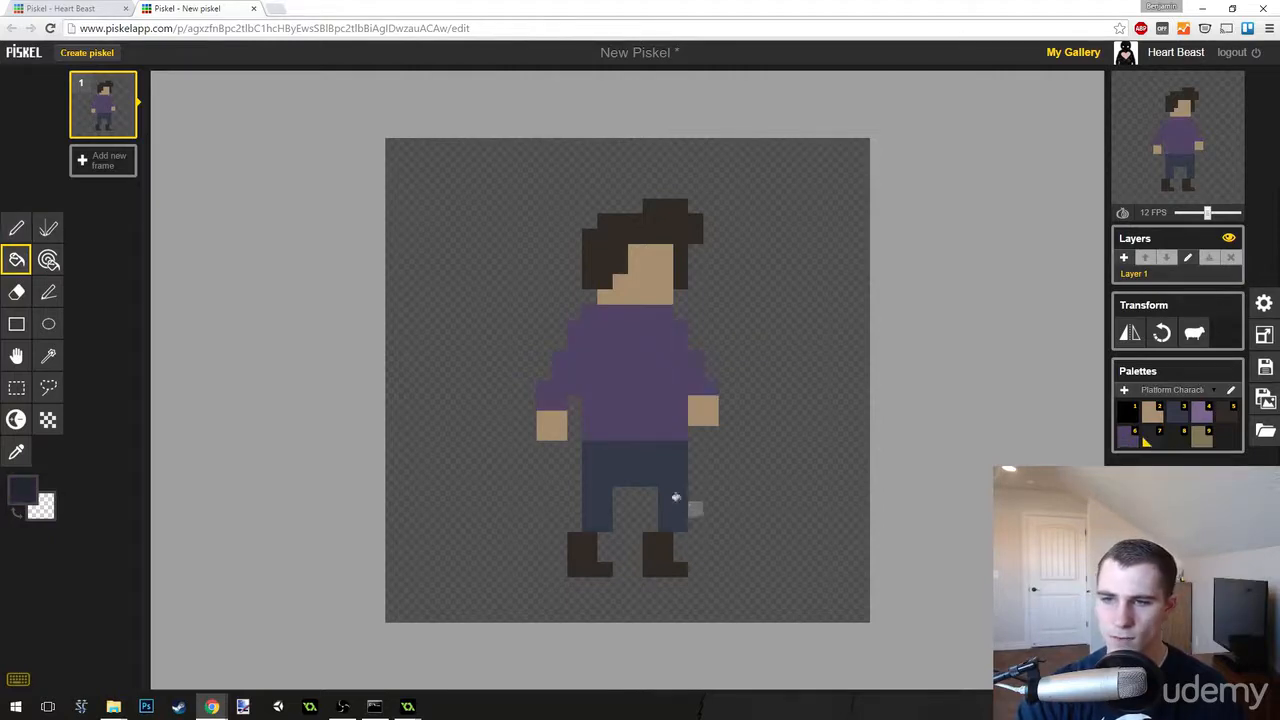
pyautogui.click(642, 460)
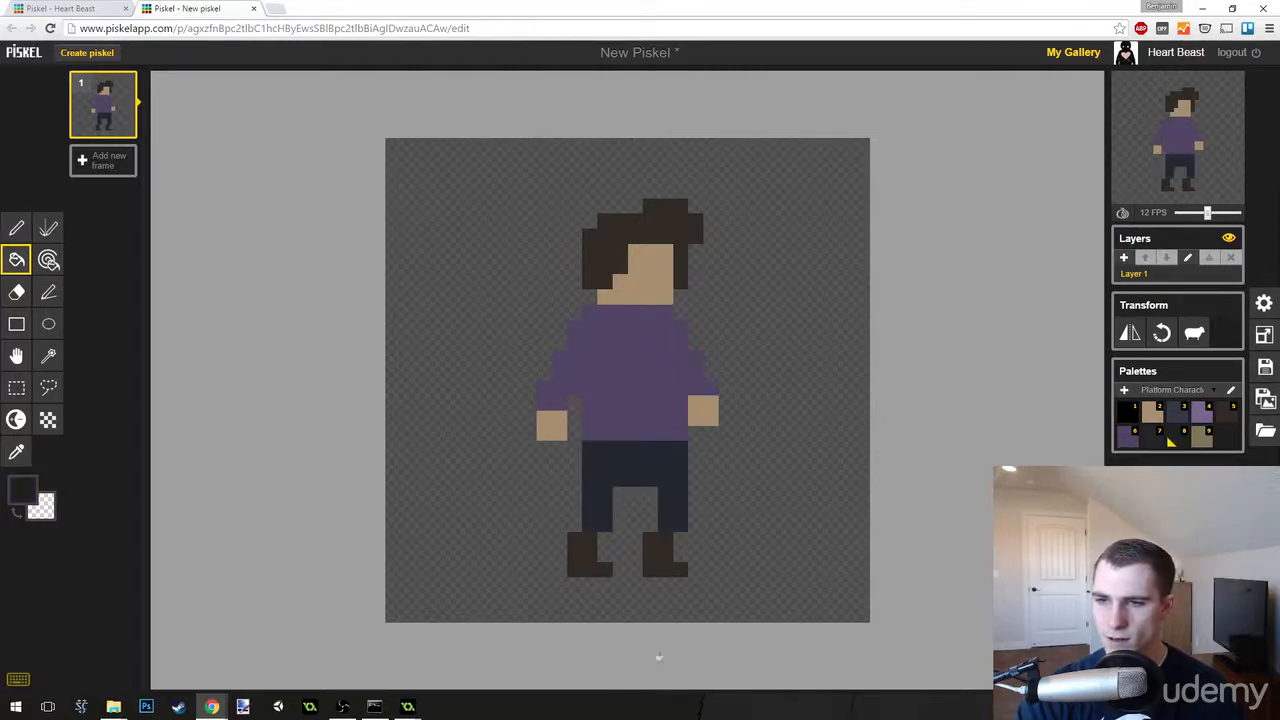
# Fill both boots and the hair with the darker brown #1F1F18.
pyautogui.click(594, 562)
pyautogui.click(656, 554)
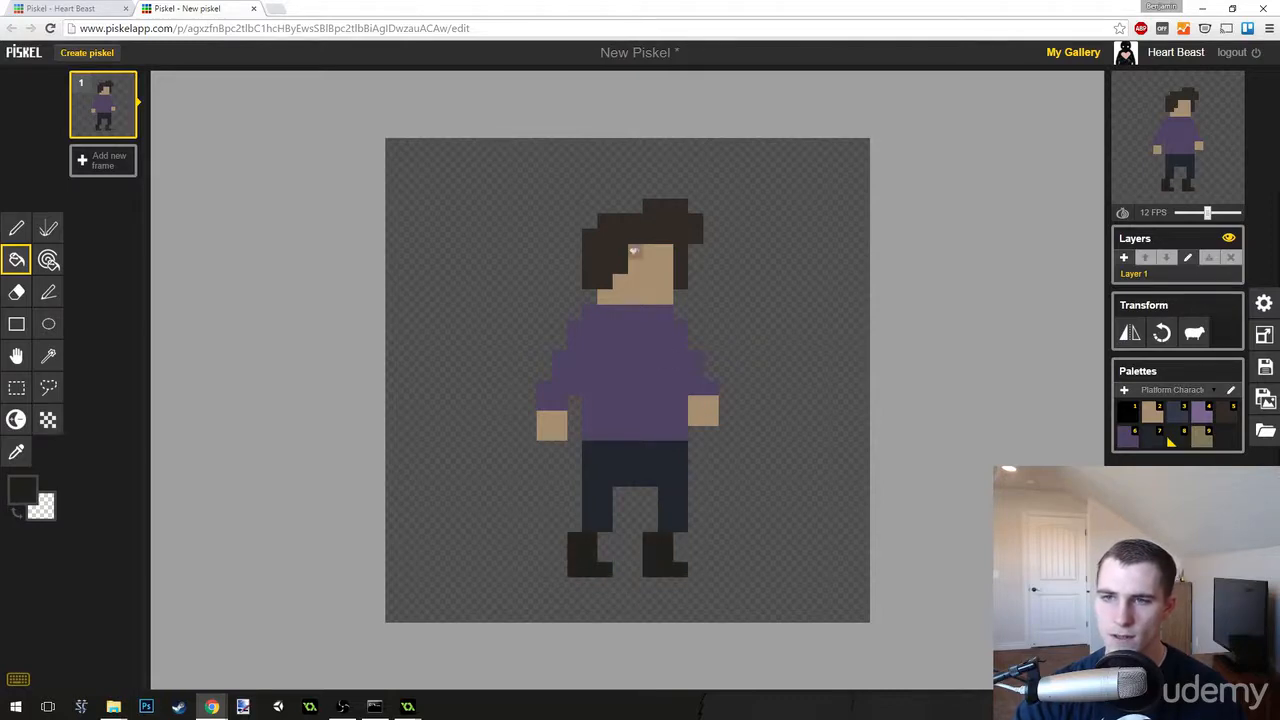
pyautogui.click(626, 230)
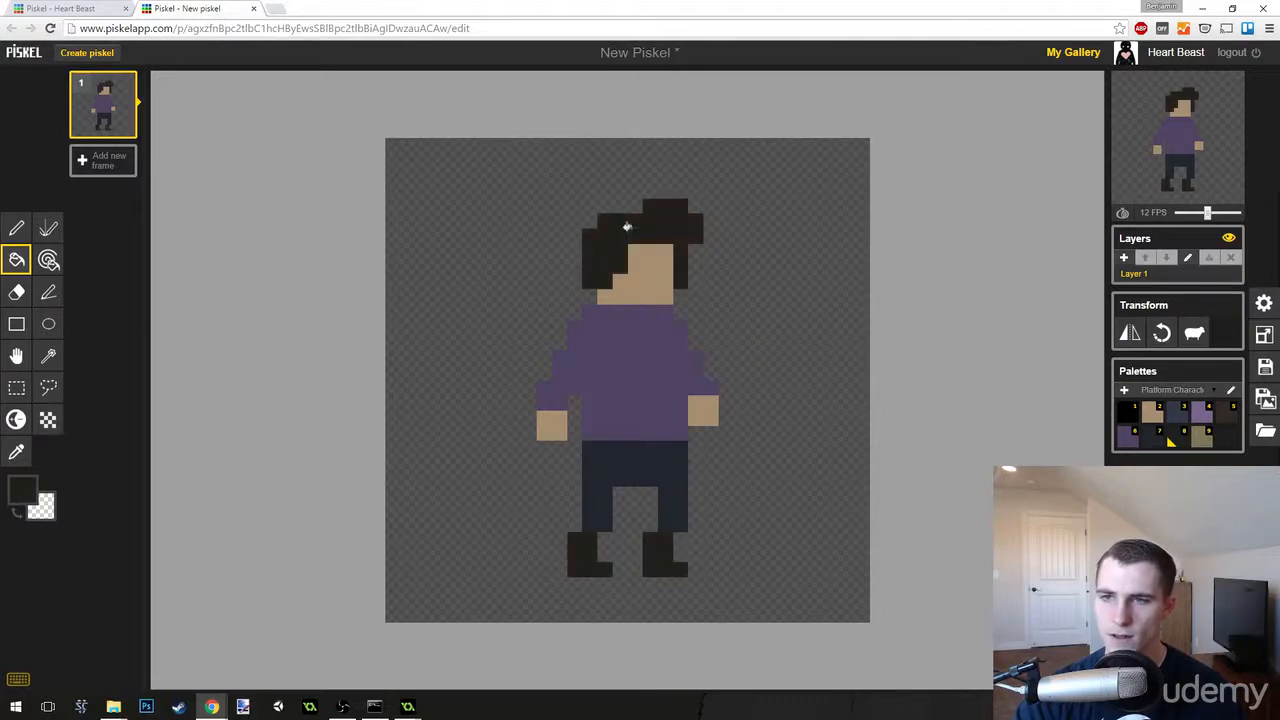
# Fill the face and both hands with the darker skin shade #82775A.
pyautogui.click(1205, 442)
pyautogui.click(623, 277)
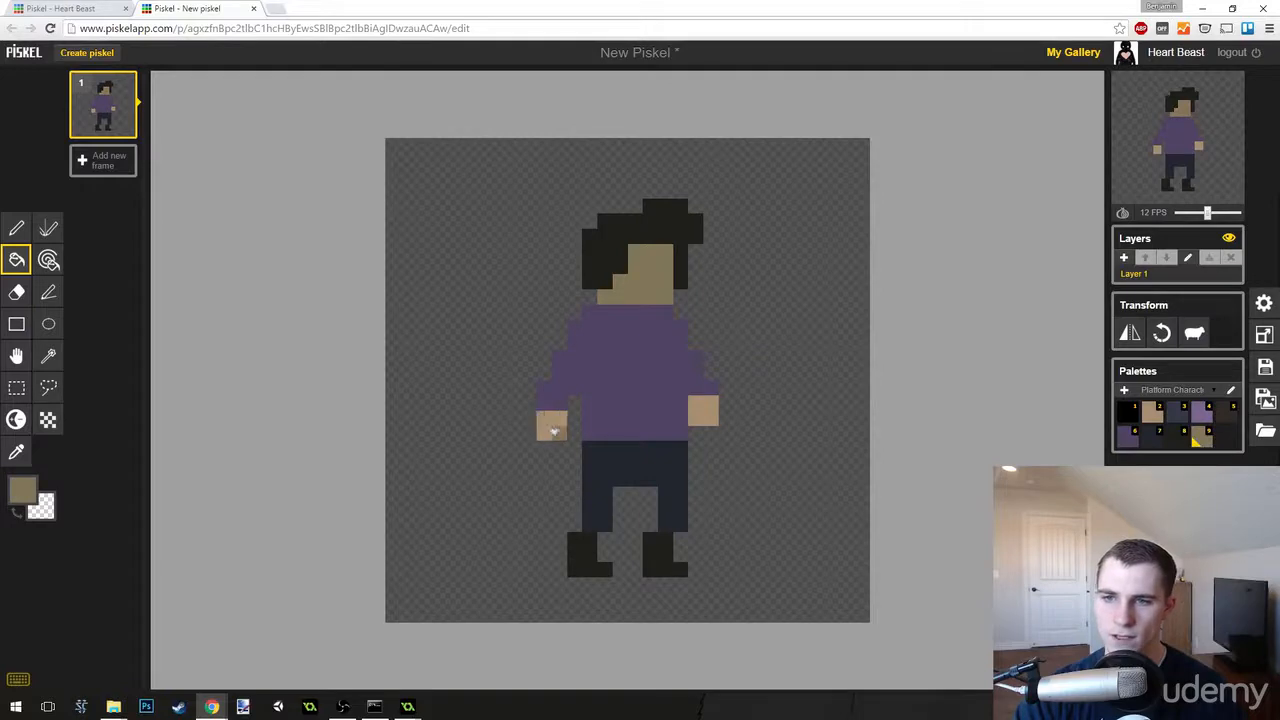
pyautogui.click(553, 430)
pyautogui.click(703, 413)
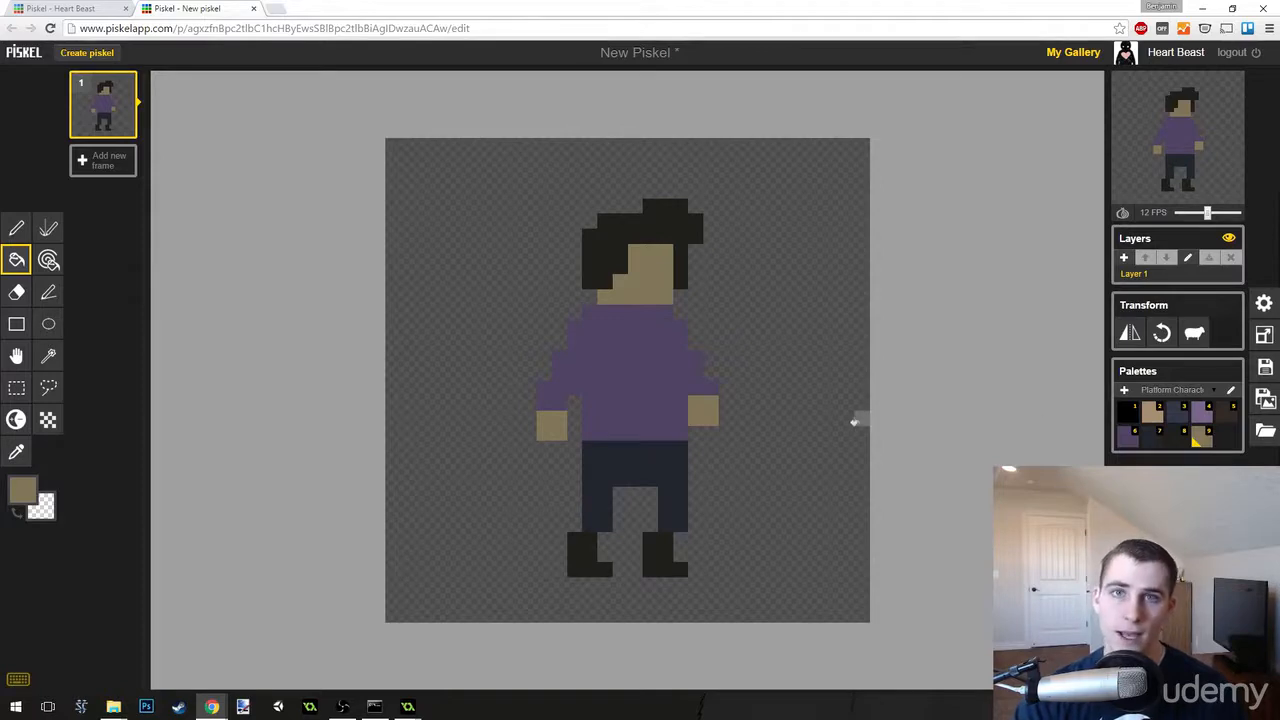
# Sketch a rough black light-direction arrow with the Pen tool in the canvas's upper-right corner, pointing down-left at the character.
pyautogui.click(1133, 422)
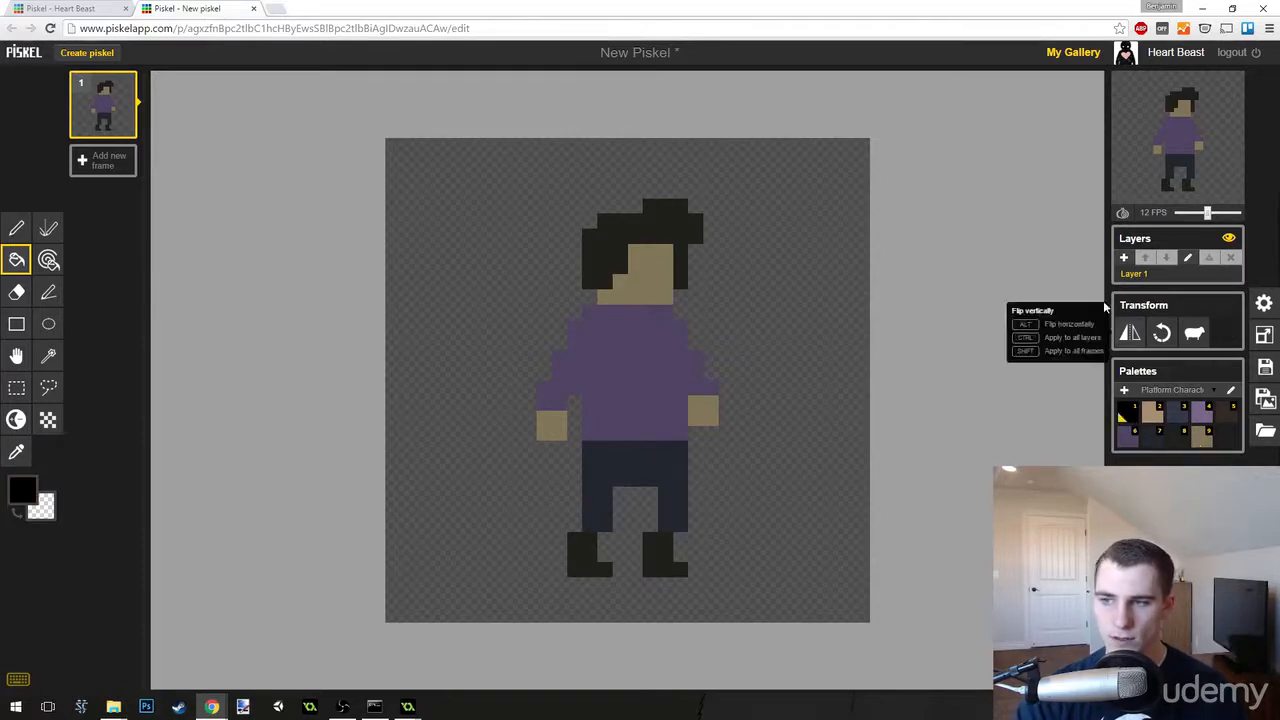
pyautogui.click(838, 154)
pyautogui.hotkey('ctrl', 'z')
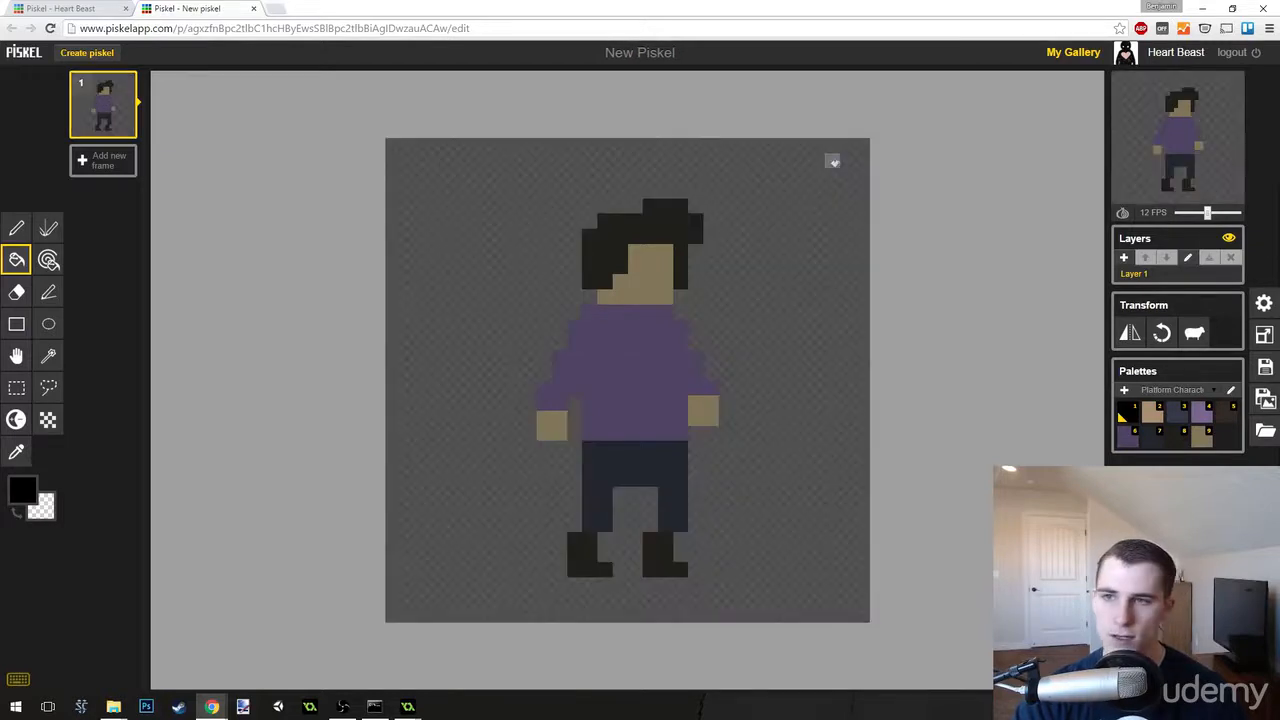
pyautogui.click(16, 228)
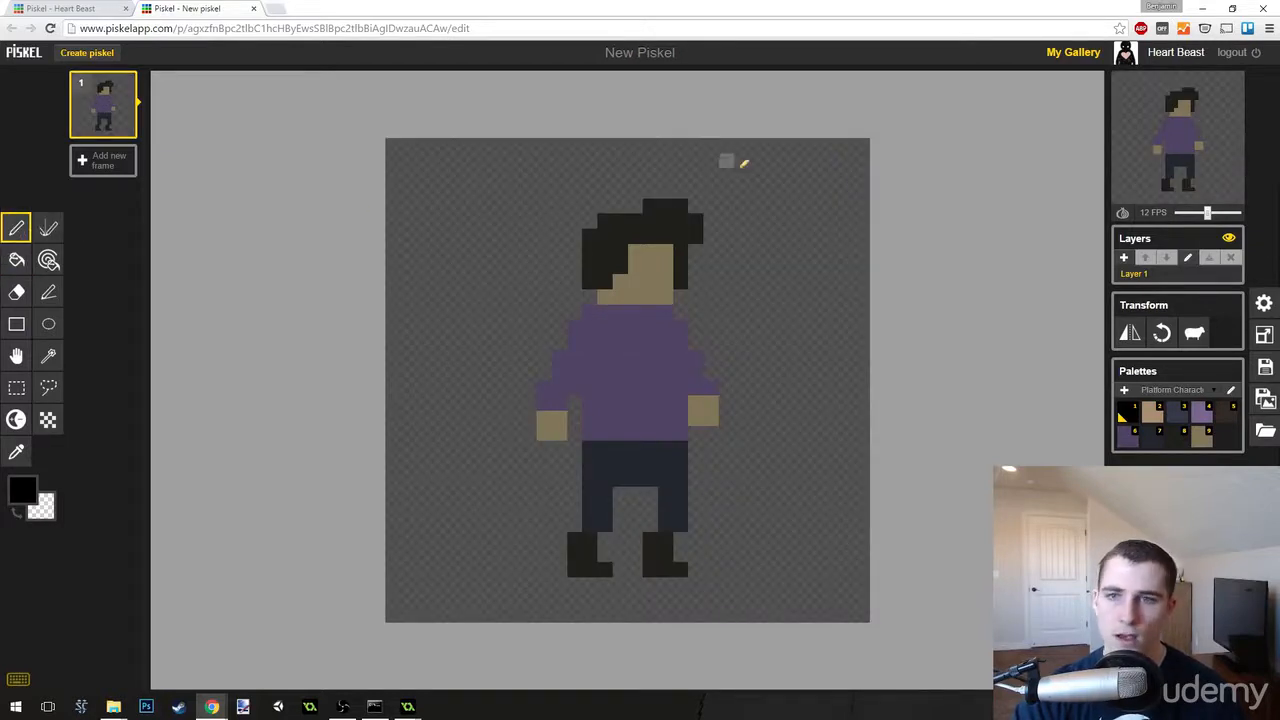
pyautogui.moveTo(853, 145)
pyautogui.mouseDown()
pyautogui.moveTo(796, 185)
pyautogui.moveTo(800, 159)
pyautogui.moveTo(777, 203)
pyautogui.moveTo(832, 191)
pyautogui.mouseUp()
# Refine the black arrow by erasing excess pixels and filling gaps to form a stepped diagonal shaft and a clear arrowhead.
pyautogui.rightClick(802, 161)
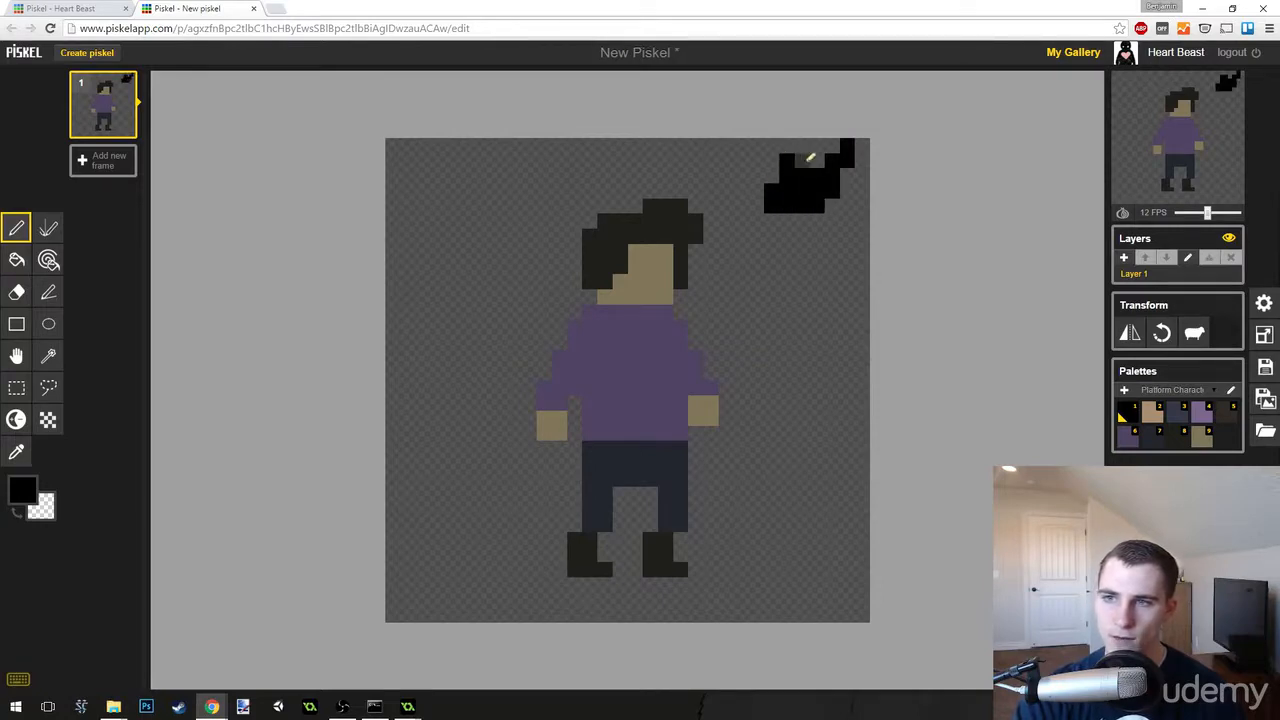
pyautogui.rightClick(803, 175)
pyautogui.rightClick(832, 177)
pyautogui.rightClick(829, 190)
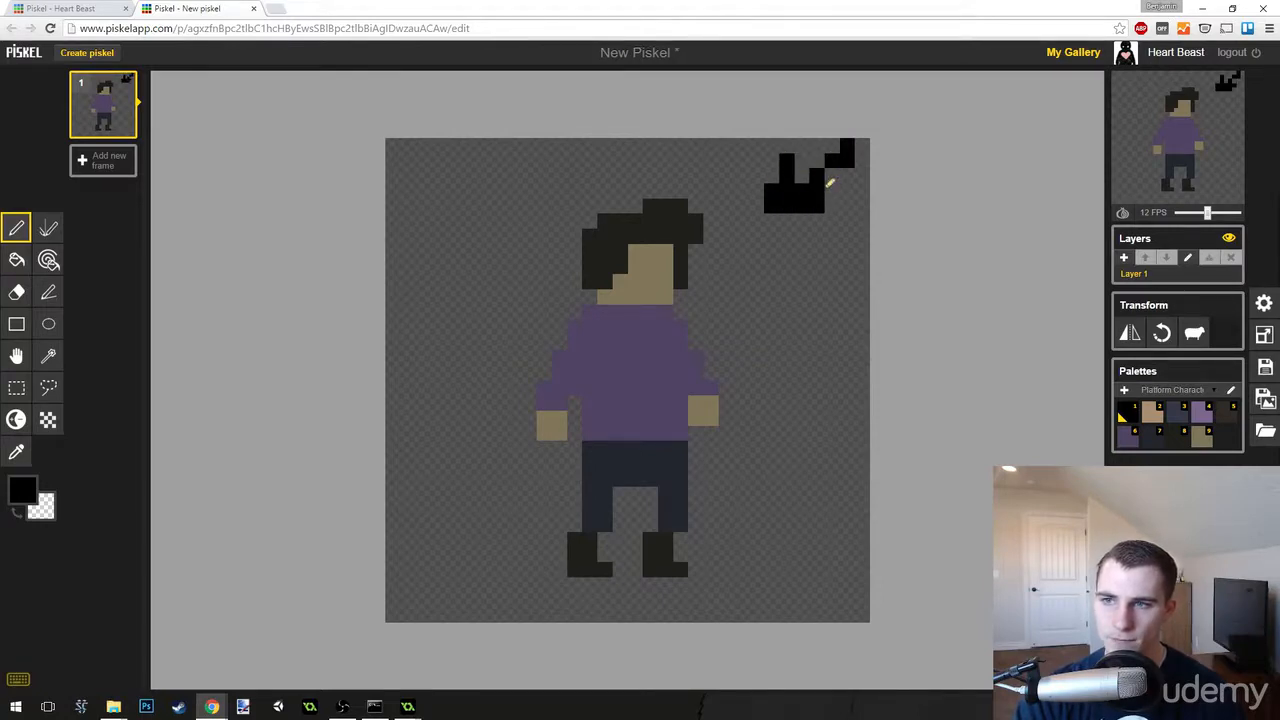
pyautogui.rightClick(817, 190)
pyautogui.click(805, 177)
pyautogui.rightClick(828, 160)
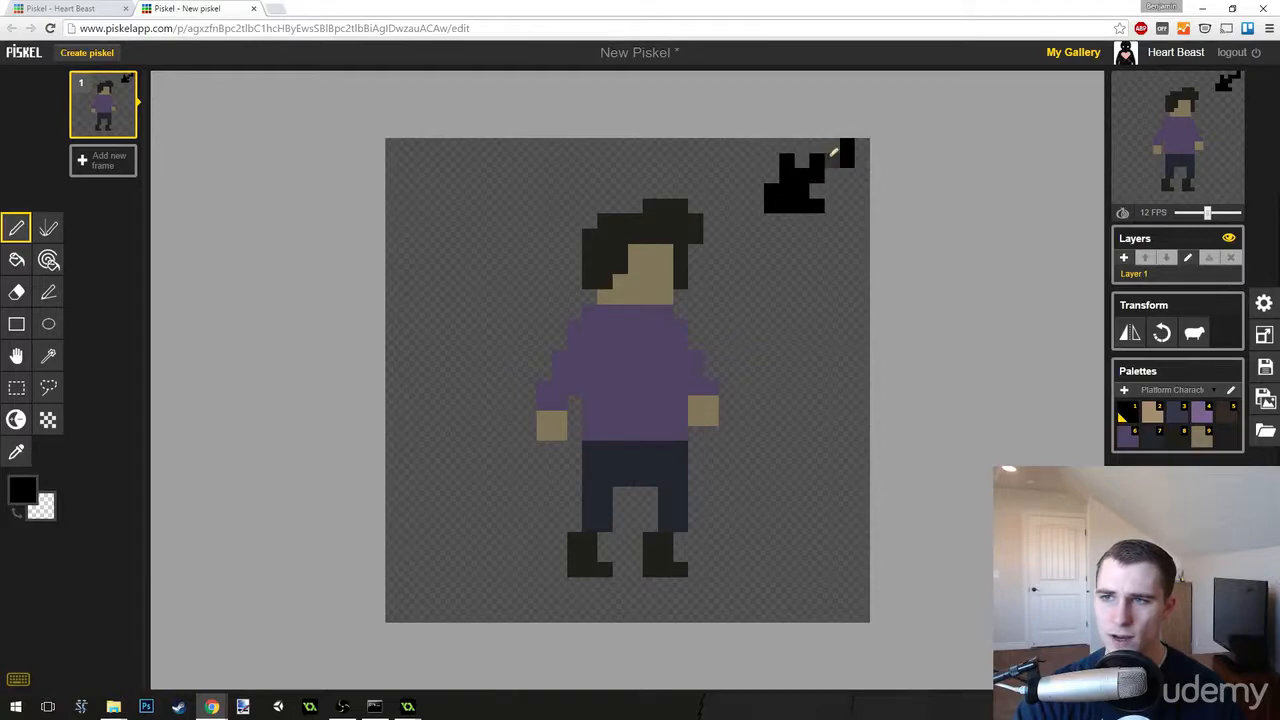
pyautogui.moveTo(830, 158); pyautogui.dragTo(833, 147)
pyautogui.rightClick(848, 161)
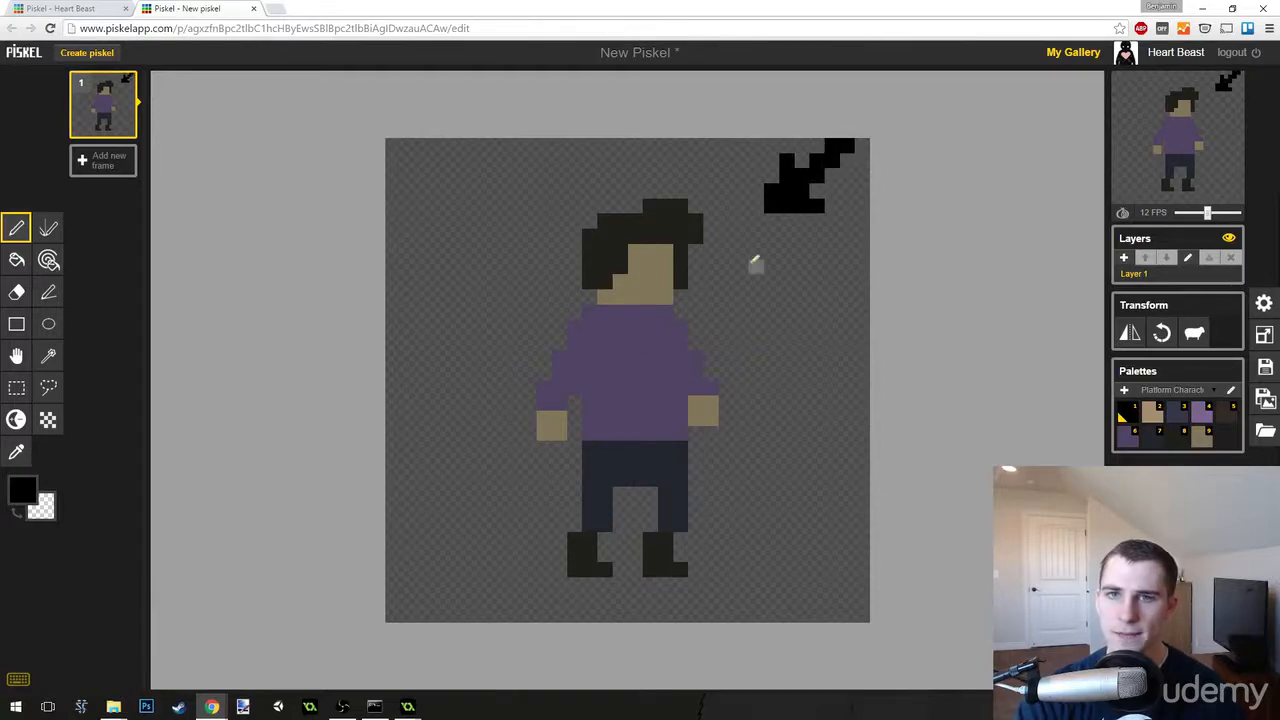
# Paint the trousers' lighter blue over the waist and legs, leaving dark shading on each leg's left edge and at the crotch.
pyautogui.click(1156, 420)
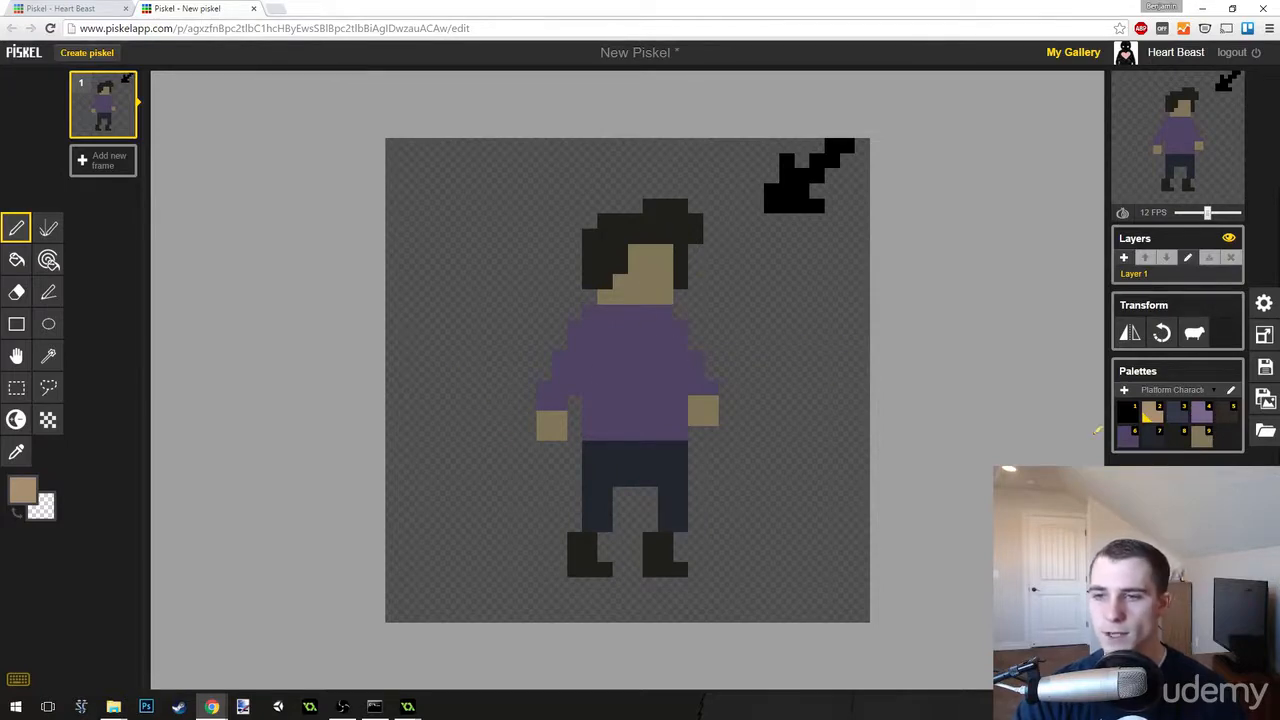
pyautogui.click(1180, 420)
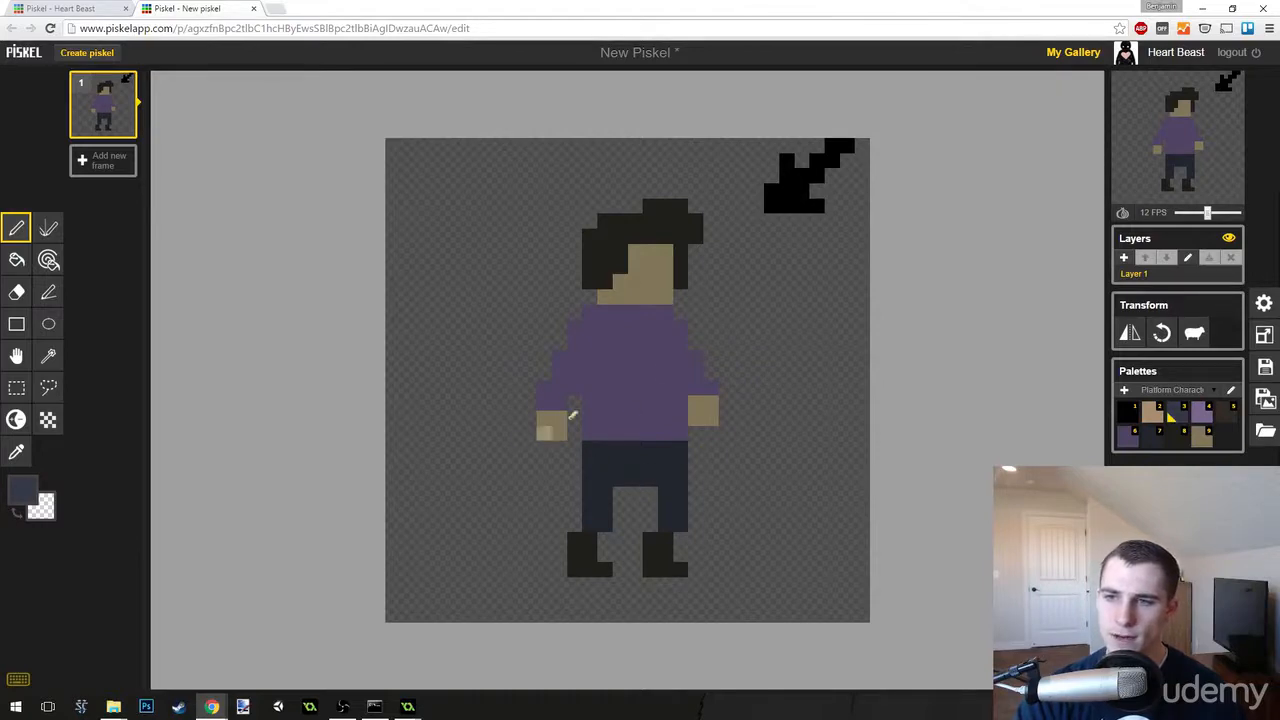
pyautogui.moveTo(604, 479); pyautogui.dragTo(605, 515)
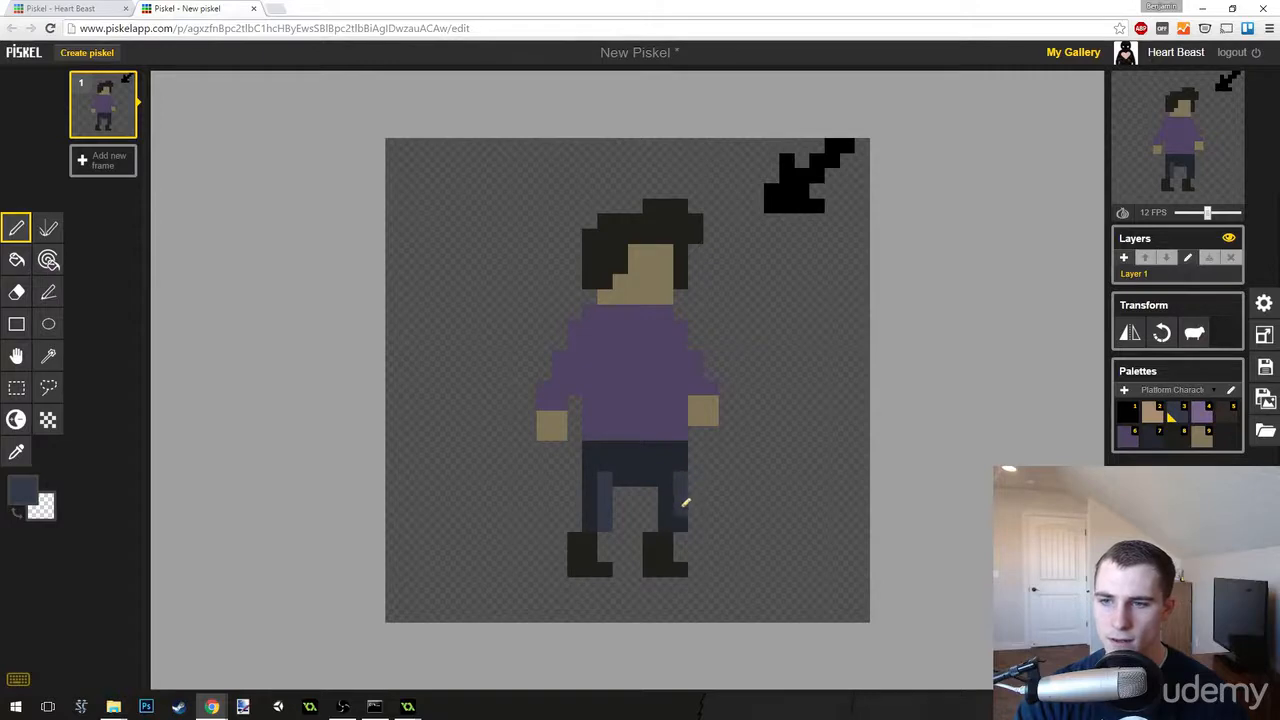
pyautogui.moveTo(611, 457); pyautogui.dragTo(672, 463)
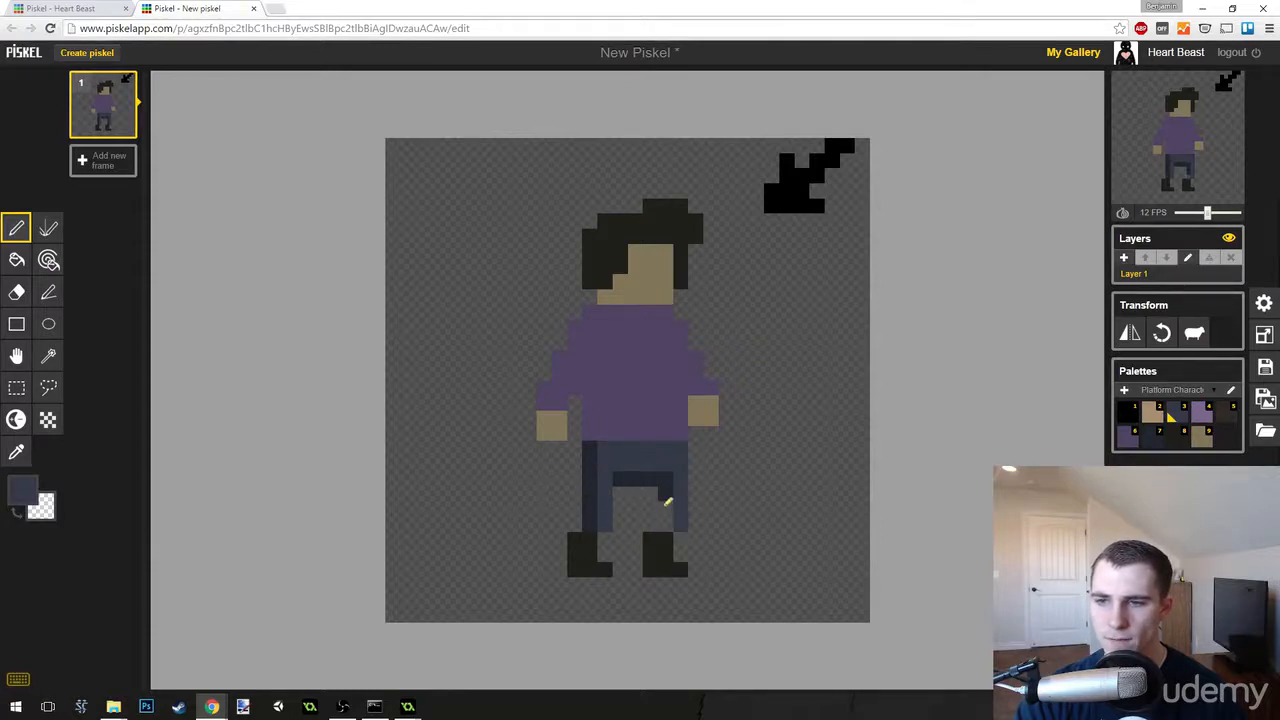
pyautogui.click(1138, 432)
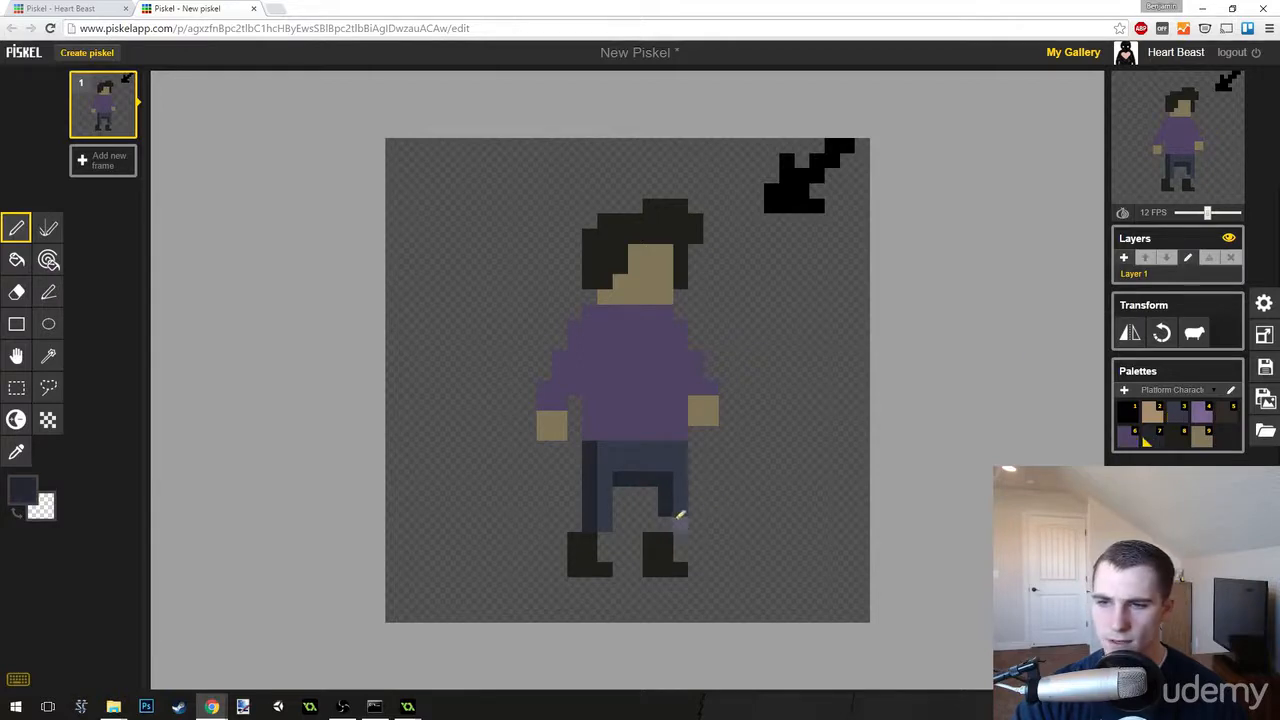
pyautogui.click(1180, 410)
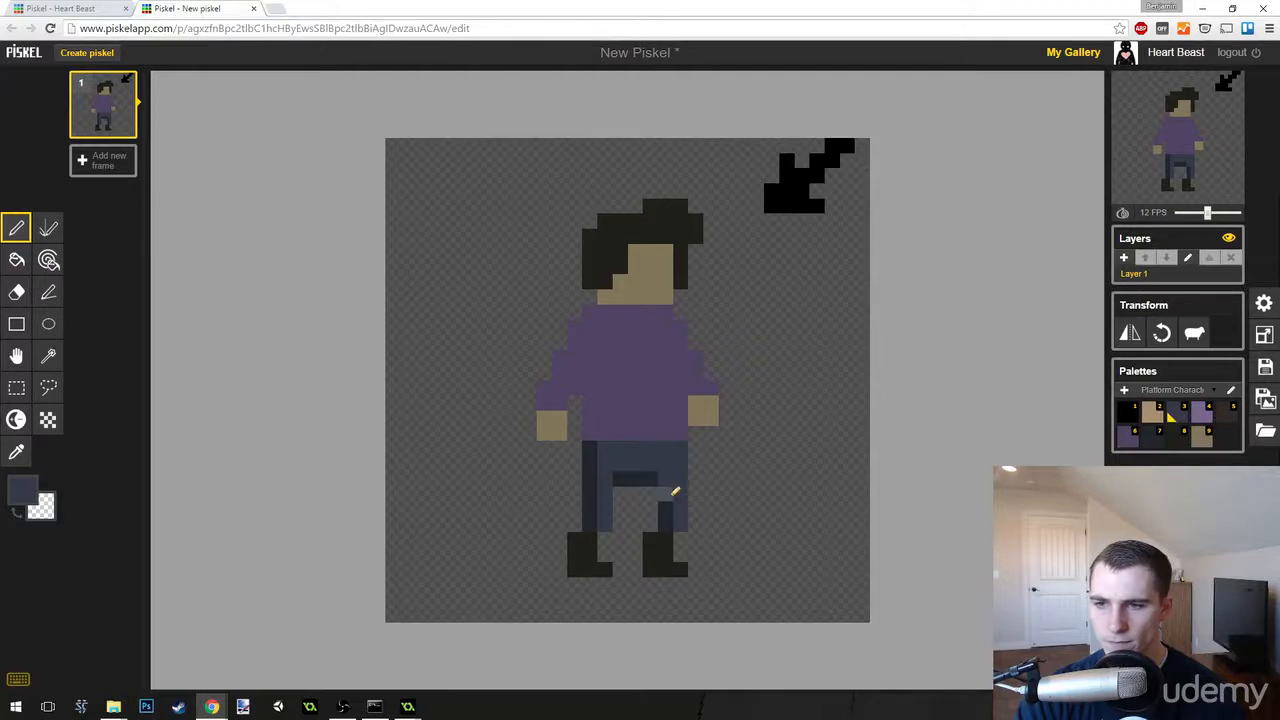
pyautogui.click(620, 479)
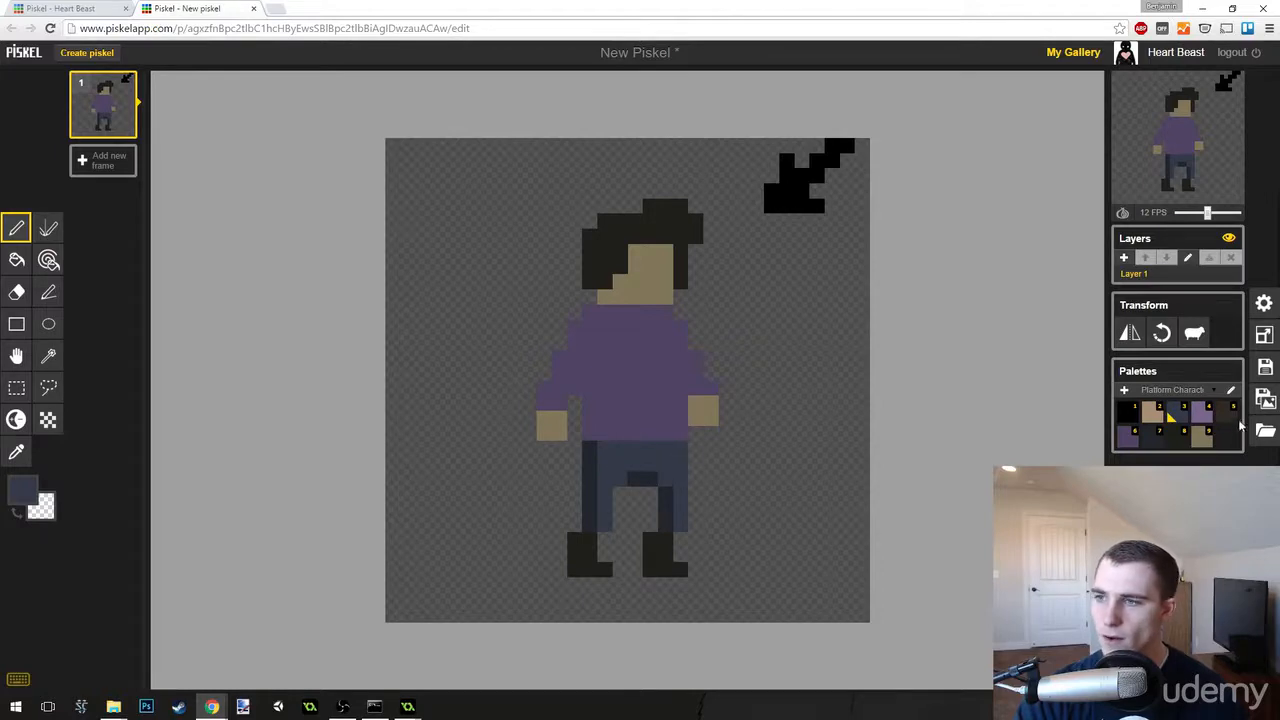
# Paint the lighter purple rgb(122, 102, 140) over the shirt's right shoulder, right side and upper chest.
pyautogui.click(1203, 422)
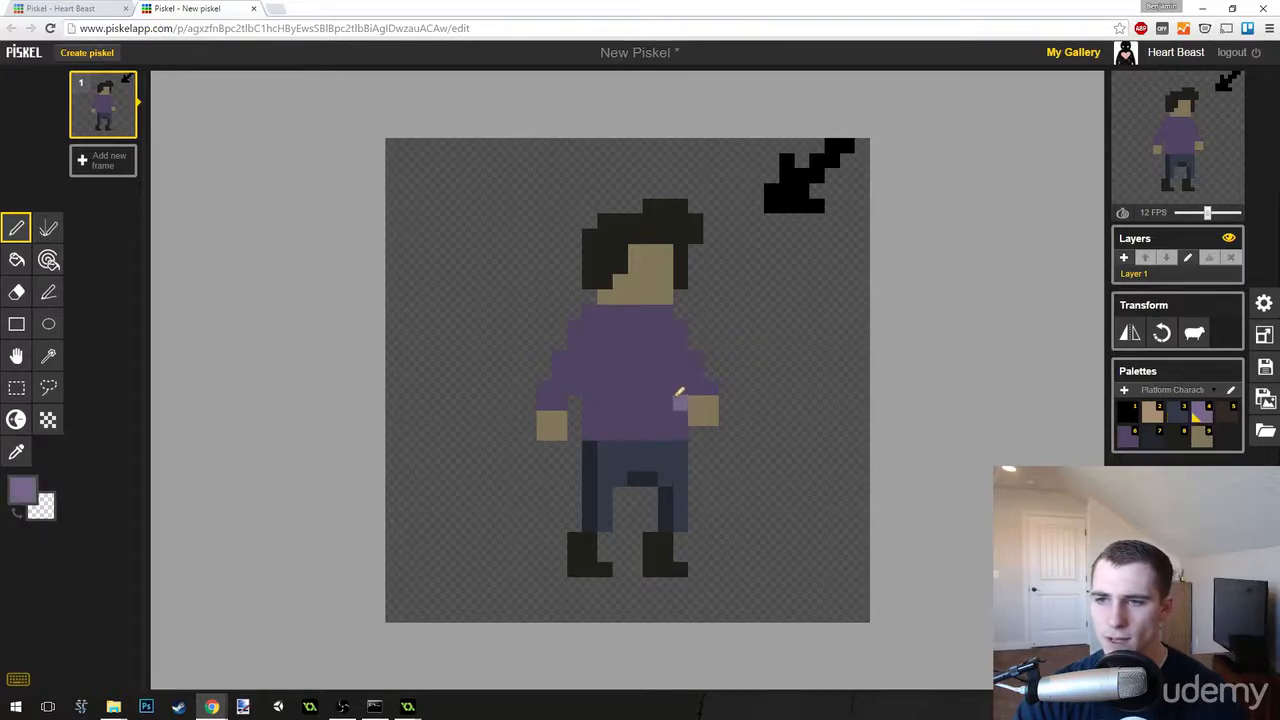
pyautogui.moveTo(677, 400)
pyautogui.mouseDown()
pyautogui.moveTo(667, 321)
pyautogui.moveTo(678, 328)
pyautogui.moveTo(656, 316)
pyautogui.moveTo(698, 360)
pyautogui.mouseUp()
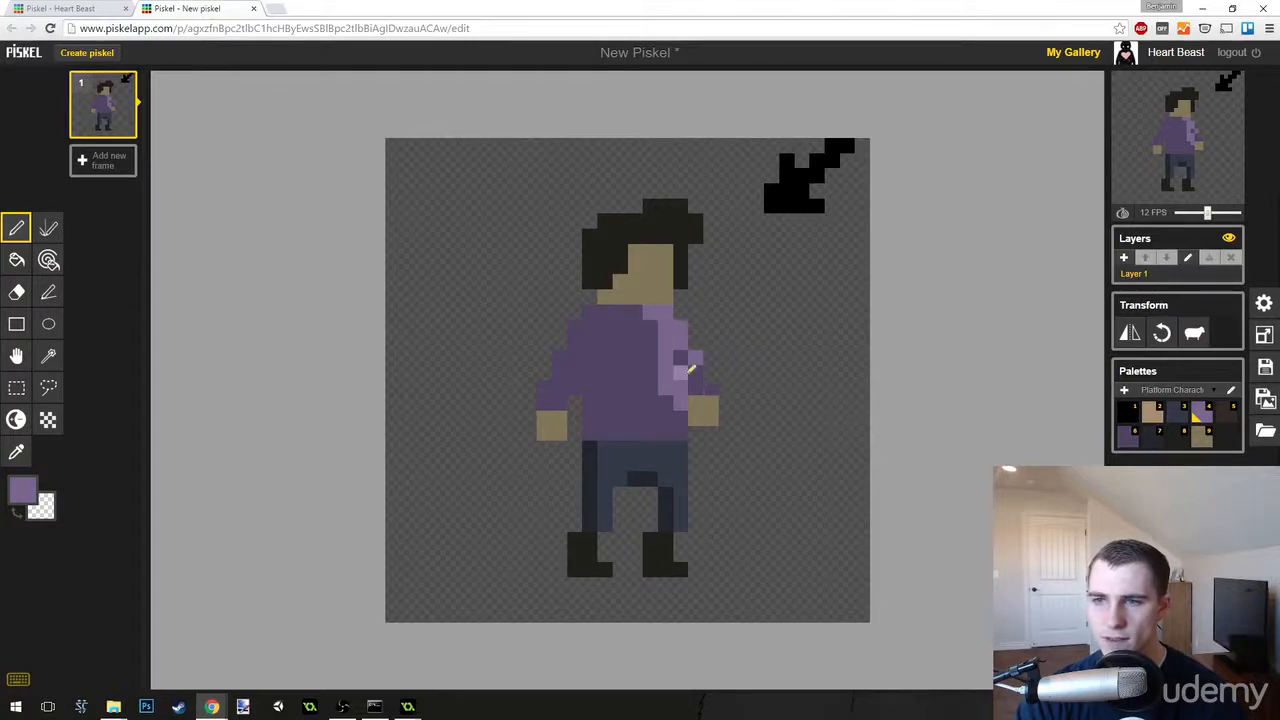
pyautogui.click(680, 359)
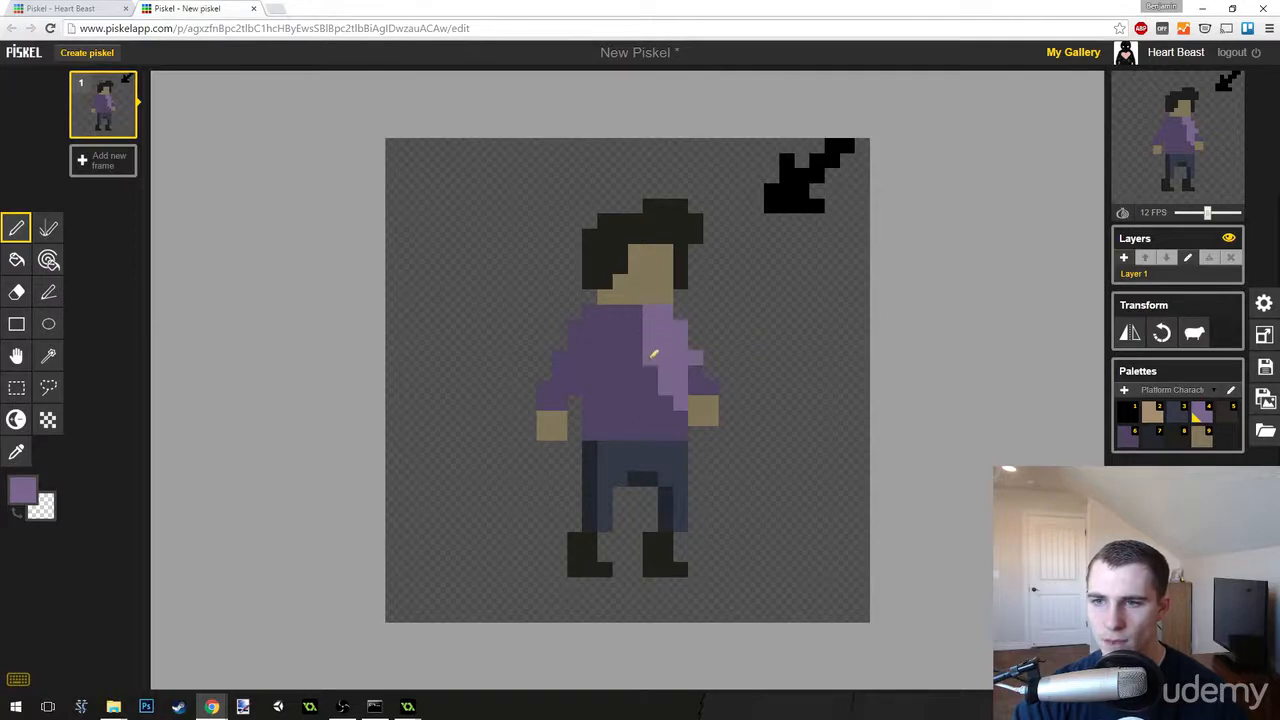
pyautogui.moveTo(620, 328); pyautogui.dragTo(637, 326)
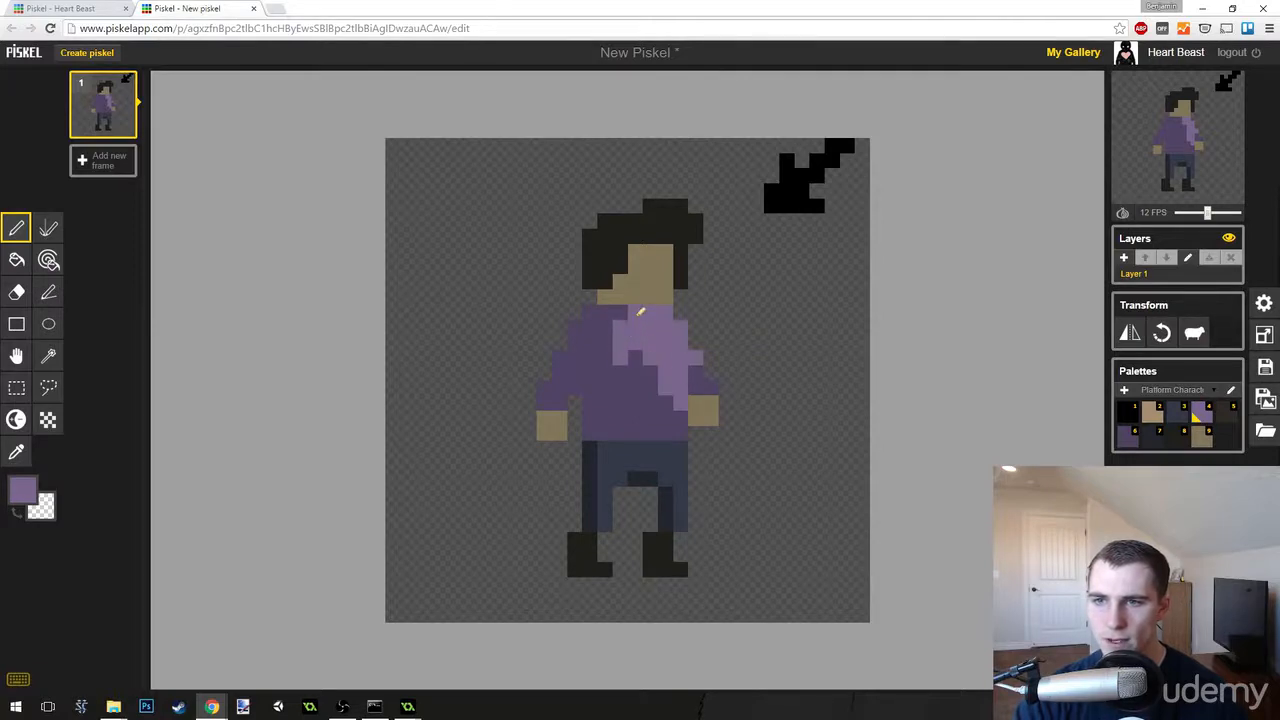
# Extend the lighter purple over the lower torso, left shoulder and left sleeve, leaving a dark strip down the torso's left edge.
pyautogui.moveTo(621, 370)
pyautogui.mouseDown()
pyautogui.moveTo(662, 371)
pyautogui.moveTo(620, 364)
pyautogui.moveTo(625, 379)
pyautogui.moveTo(607, 364)
pyautogui.moveTo(608, 336)
pyautogui.moveTo(565, 374)
pyautogui.mouseUp()
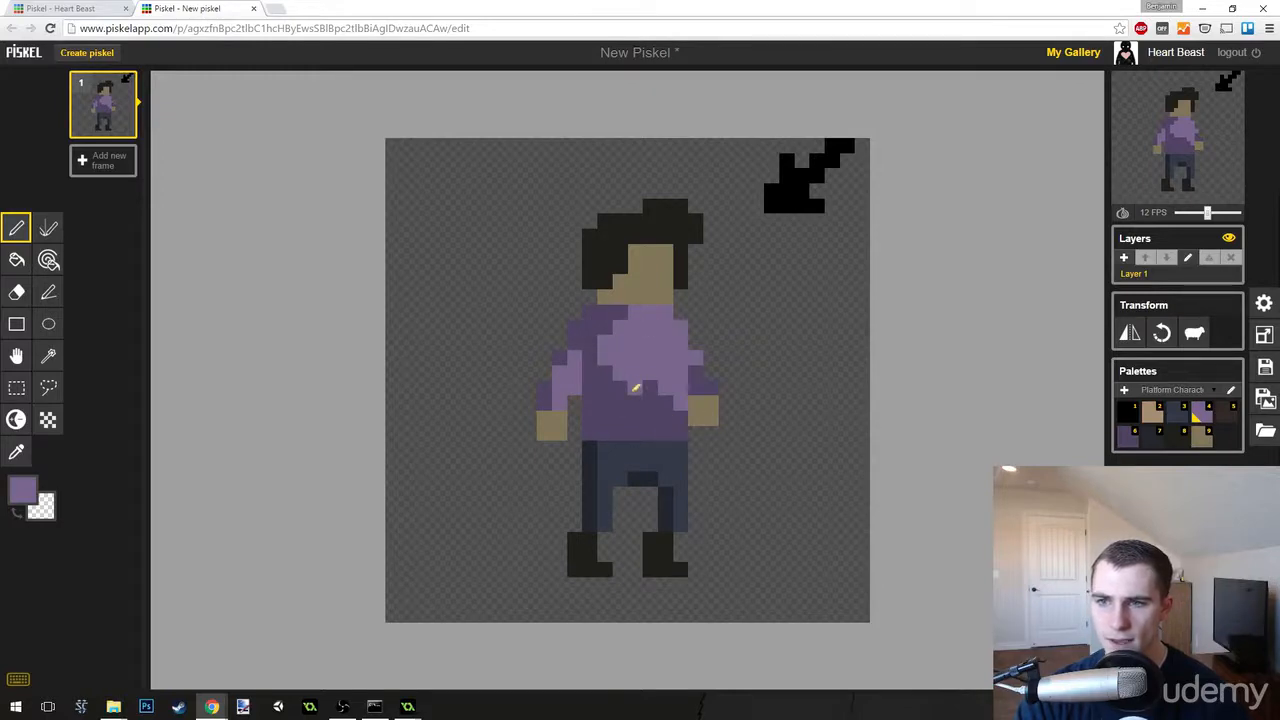
pyautogui.moveTo(635, 398)
pyautogui.mouseDown()
pyautogui.moveTo(629, 410)
pyautogui.moveTo(651, 423)
pyautogui.moveTo(654, 390)
pyautogui.moveTo(674, 423)
pyautogui.moveTo(694, 411)
pyautogui.moveTo(640, 371)
pyautogui.moveTo(625, 378)
pyautogui.mouseUp()
pyautogui.click(622, 406)
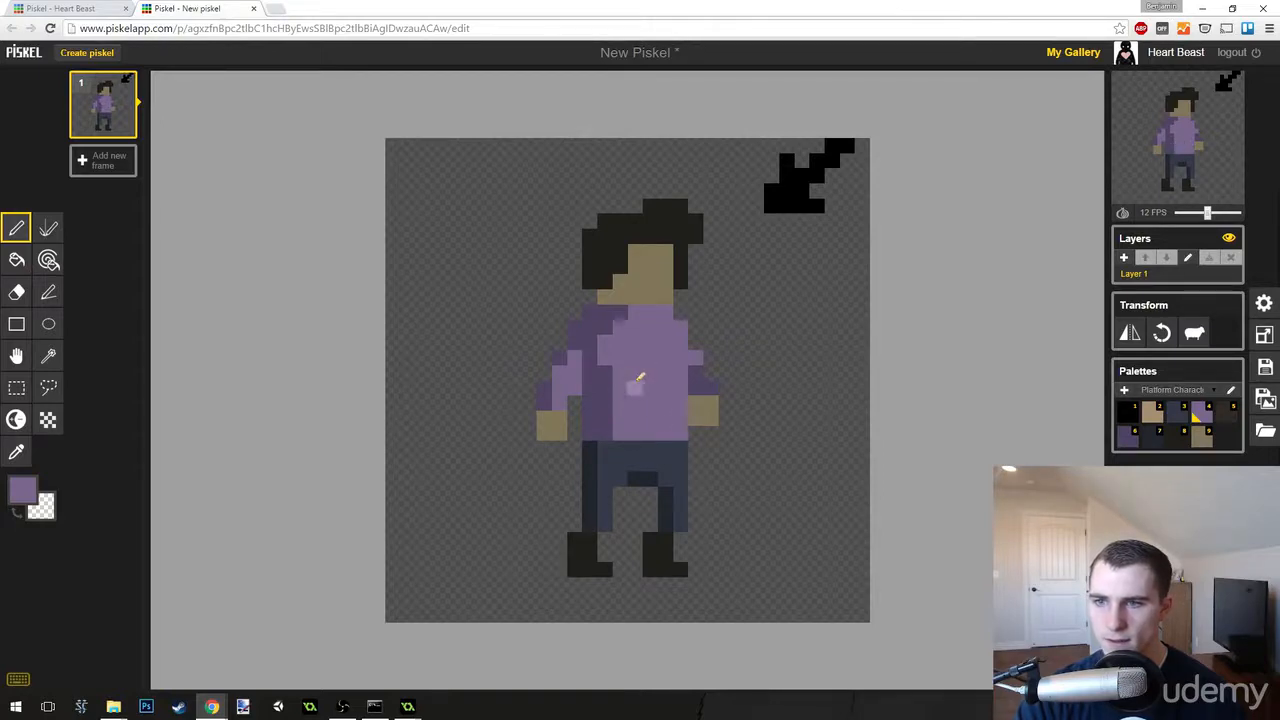
pyautogui.click(611, 373)
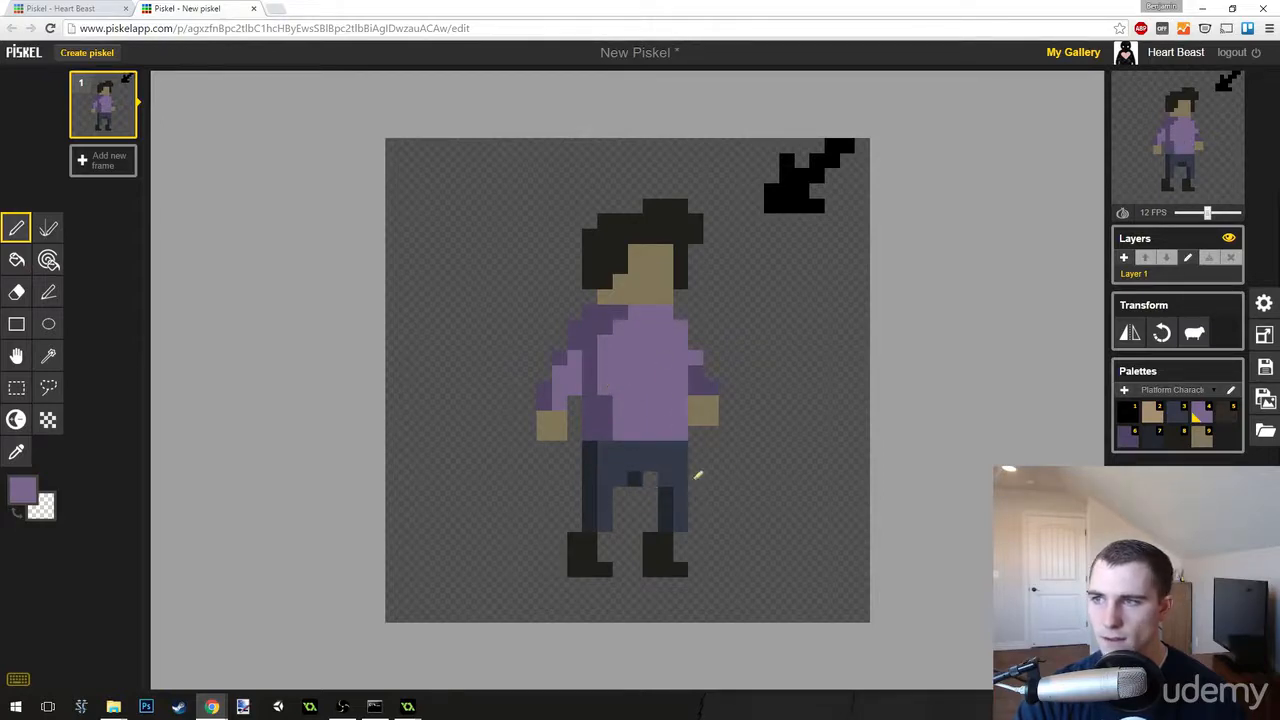
pyautogui.scroll(-4, 664, 370)
pyautogui.scroll(4, 625, 400)
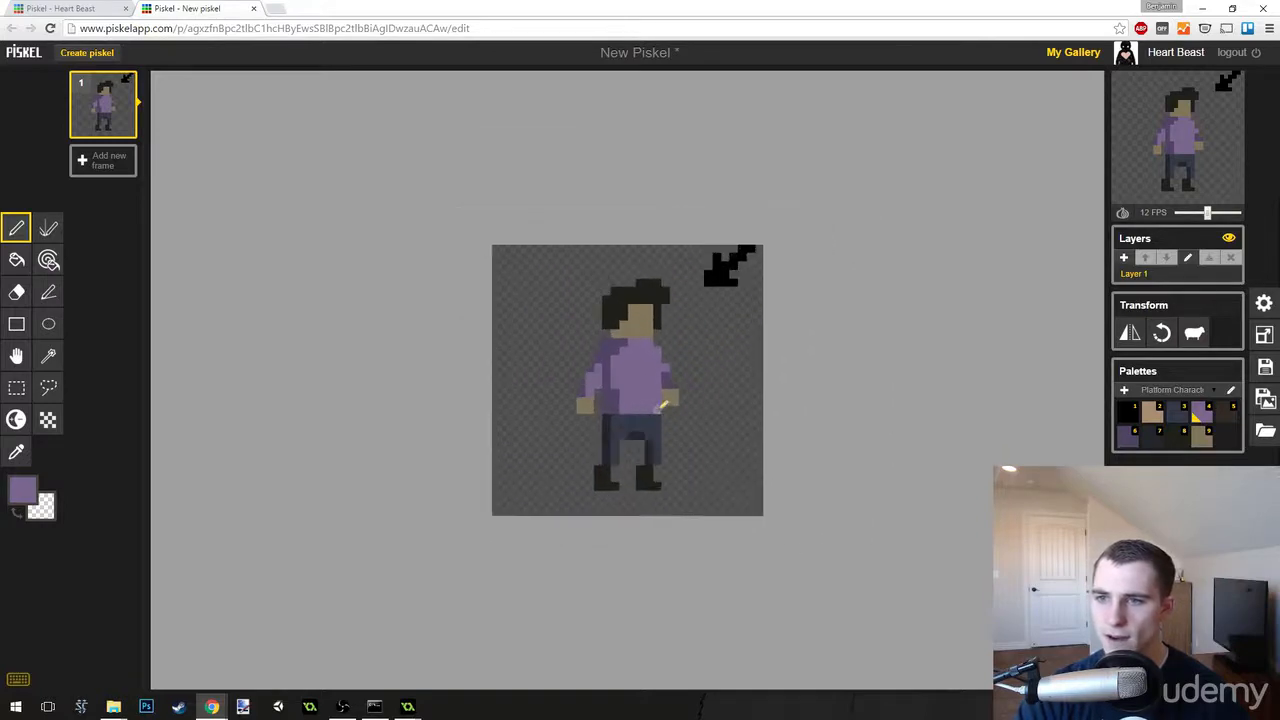
pyautogui.scroll(-1, 672, 337)
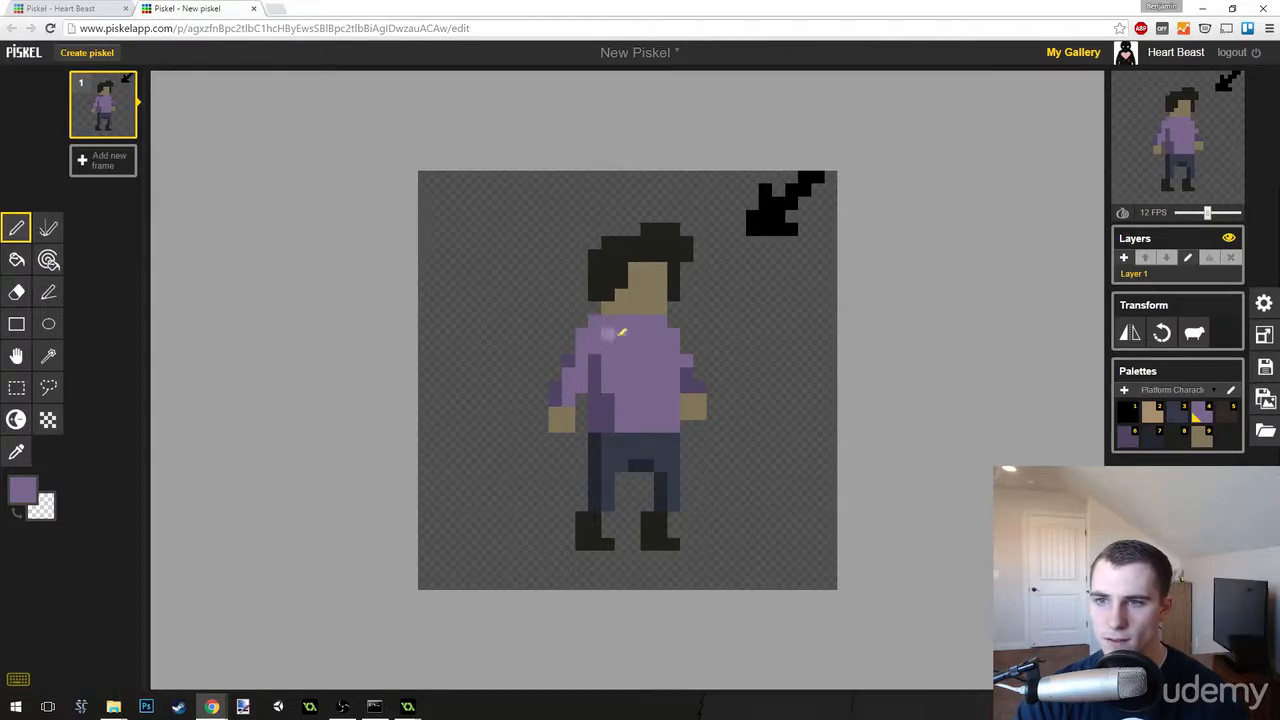
# Paint a dark purple collar along the shirt's neckline and lighter skin over the face, leaving shadow below the hair and at the jaw's left.
pyautogui.click(1130, 440)
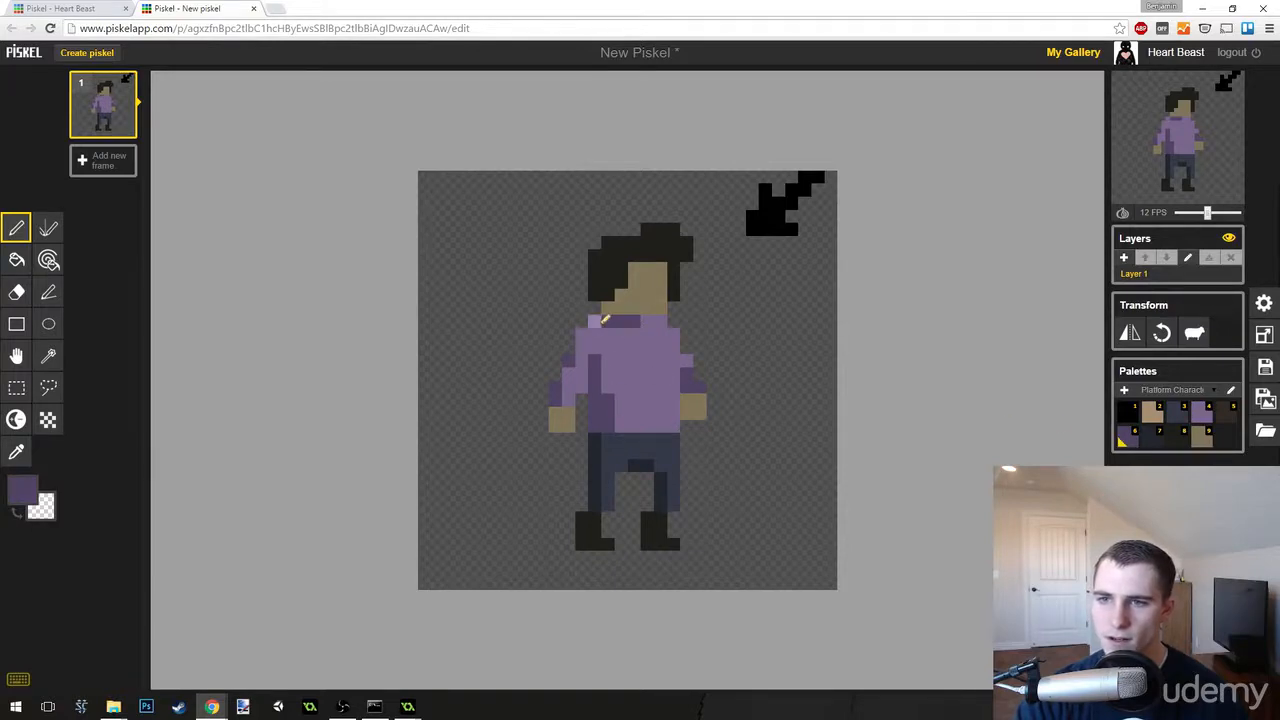
pyautogui.click(596, 322)
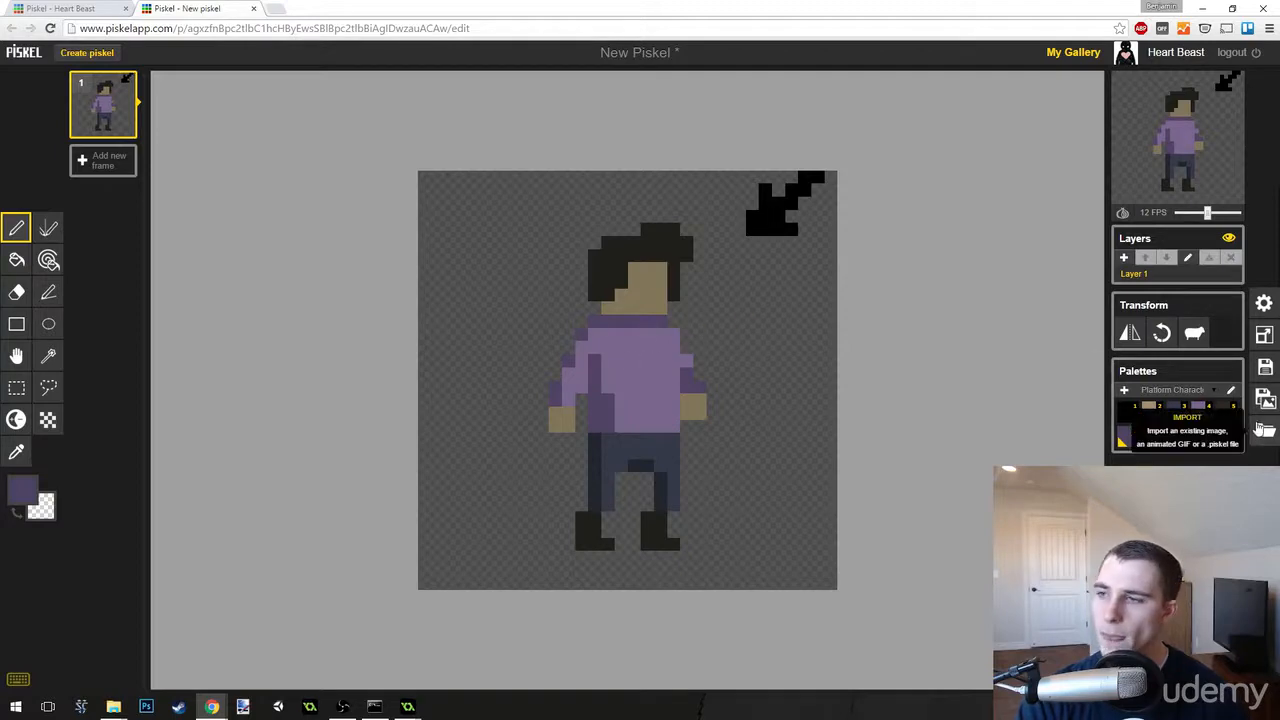
pyautogui.click(1156, 416)
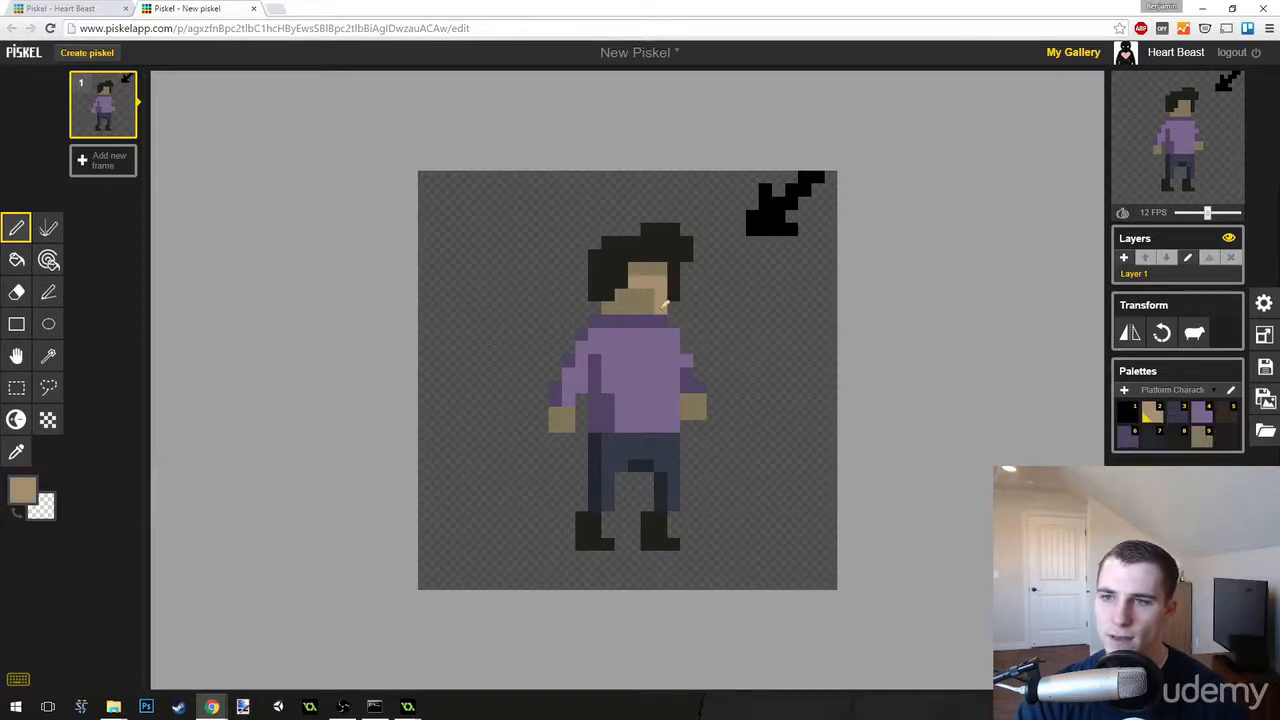
pyautogui.moveTo(660, 308)
pyautogui.mouseDown()
pyautogui.moveTo(642, 292)
pyautogui.moveTo(636, 307)
pyautogui.mouseUp()
pyautogui.rightClick(672, 296)
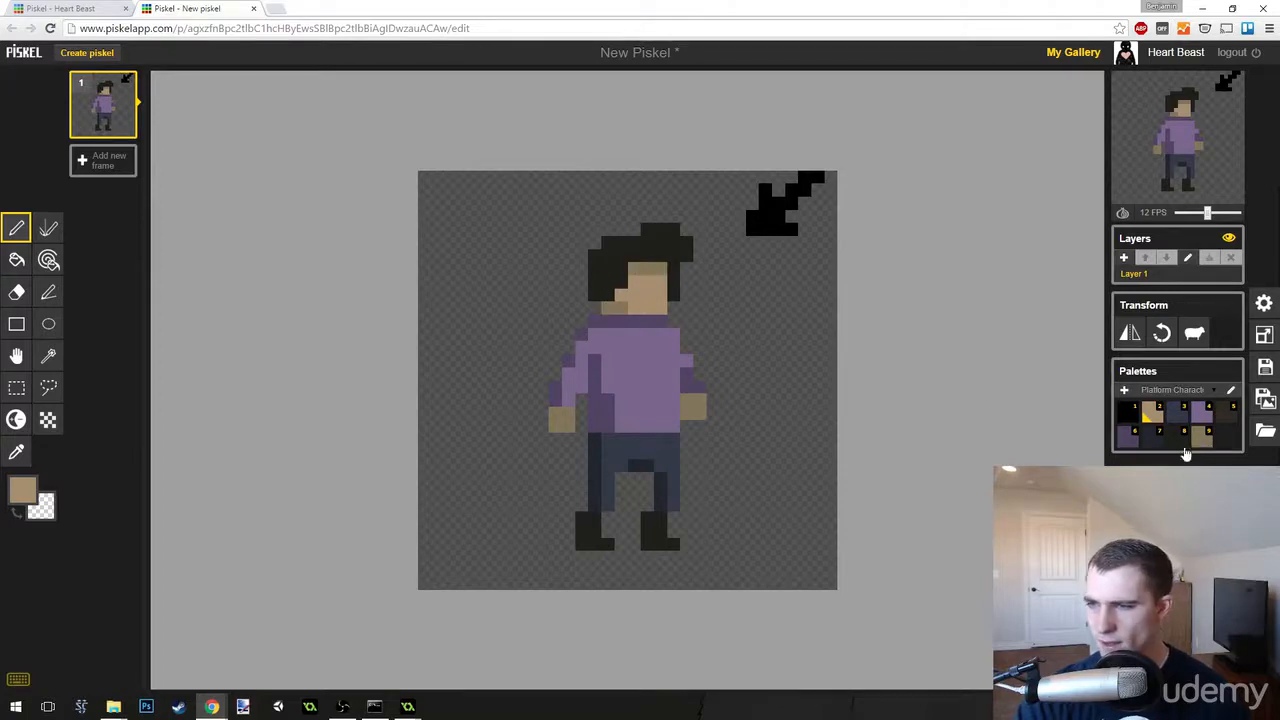
# Paint the lighter brown over the hair and boot toes, leaving dark edges, and save that palette color as #3F3B2F.
pyautogui.click(1221, 420)
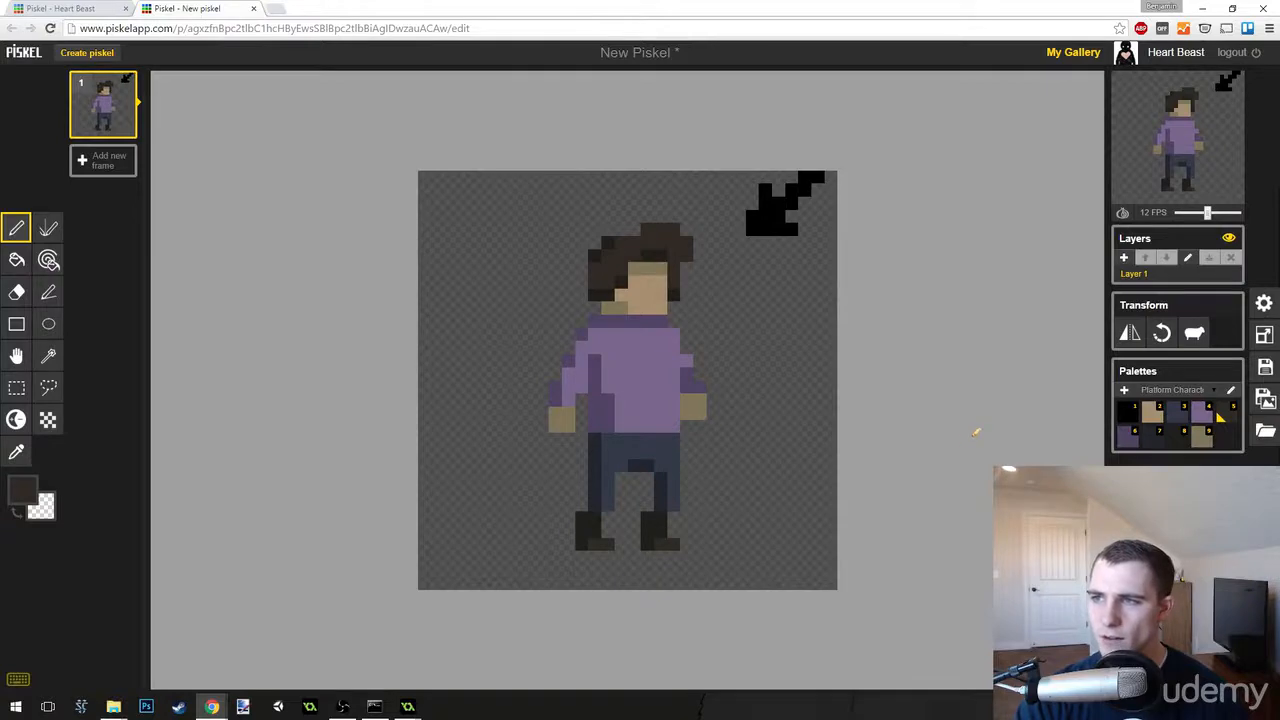
pyautogui.click(1230, 390)
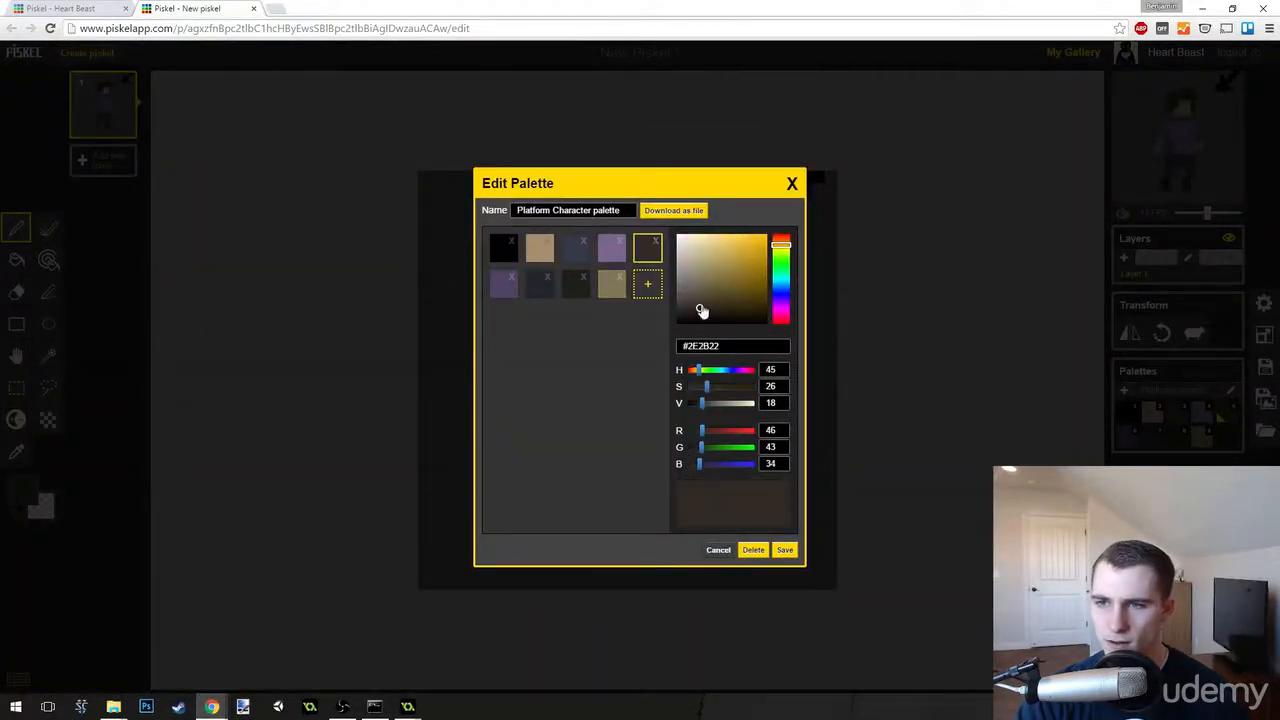
pyautogui.moveTo(702, 311); pyautogui.dragTo(699, 301)
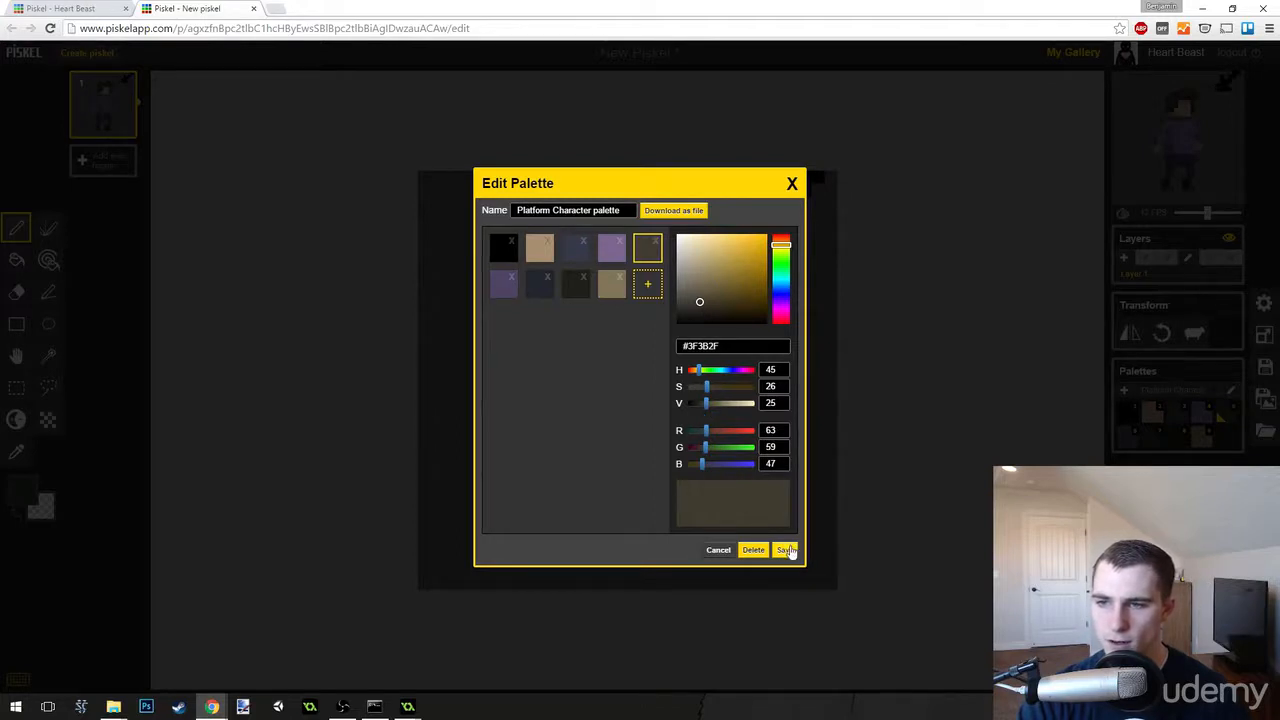
pyautogui.click(785, 550)
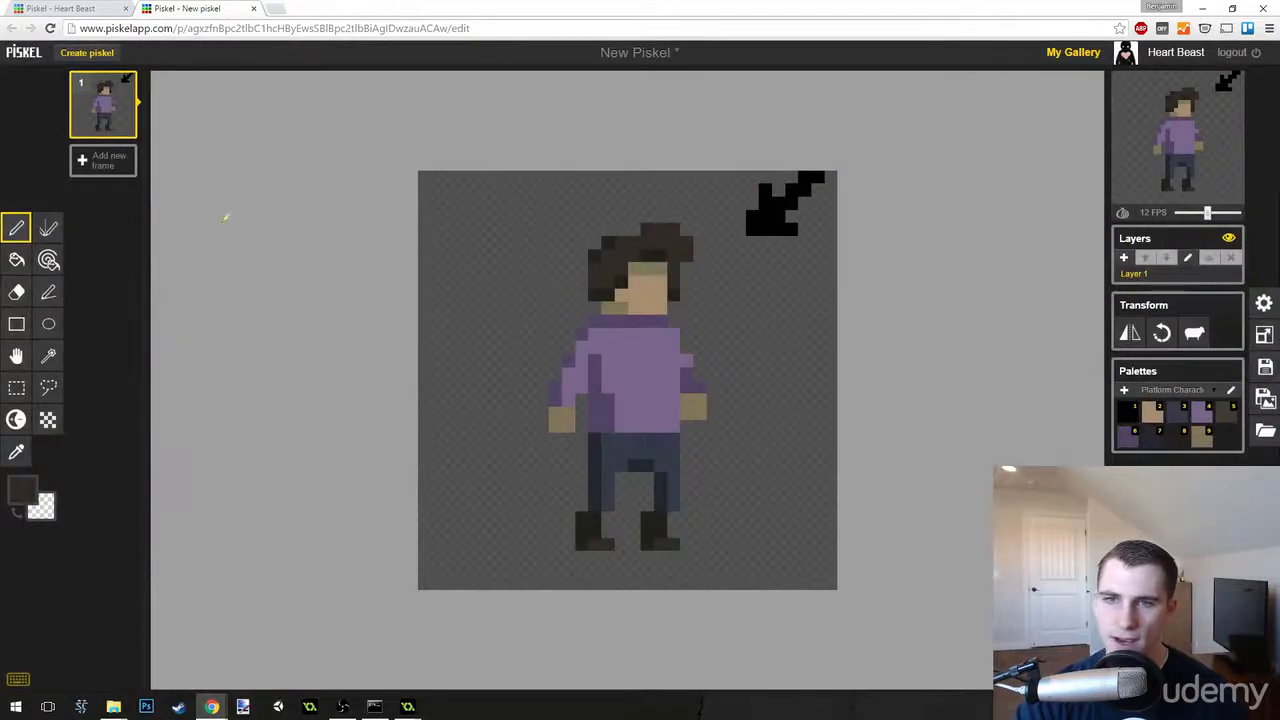
# Try to replace all the darker skin areas on the face and hands with the lighter skin color.
pyautogui.click(48, 259)
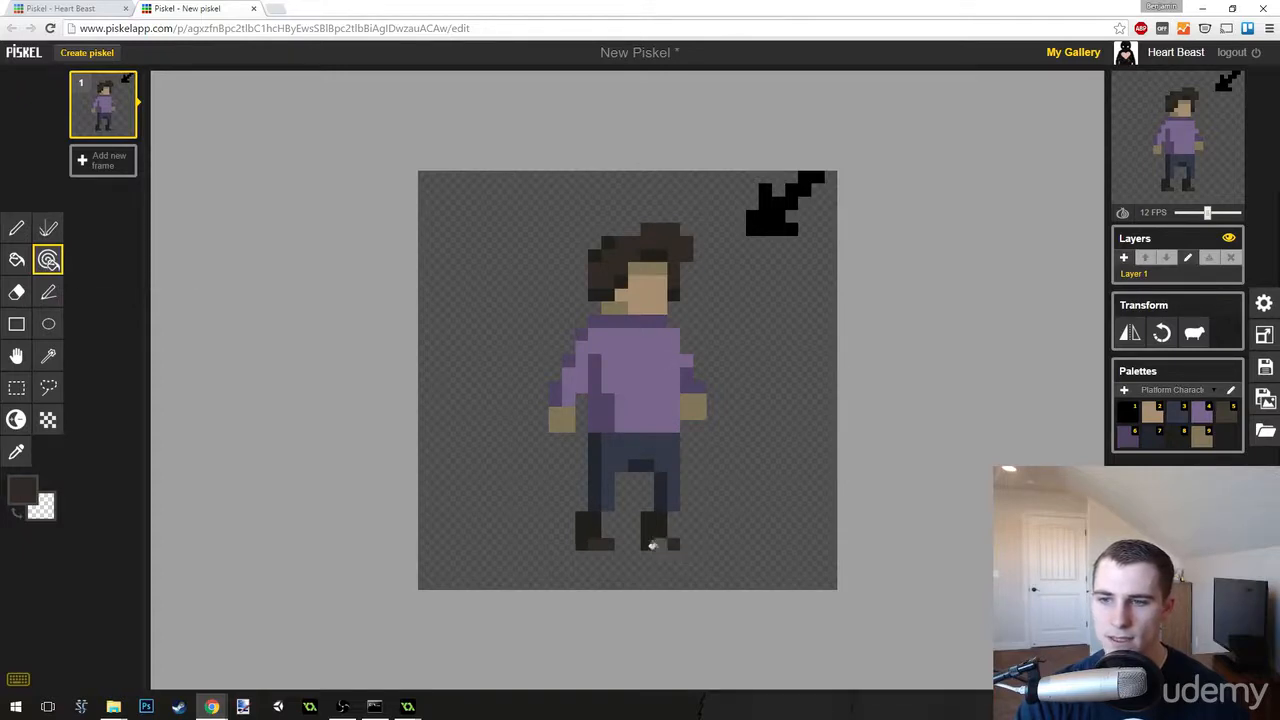
pyautogui.scroll(-3, 784, 406)
pyautogui.scroll(-9, 784, 406)
pyautogui.scroll(9, 743, 415)
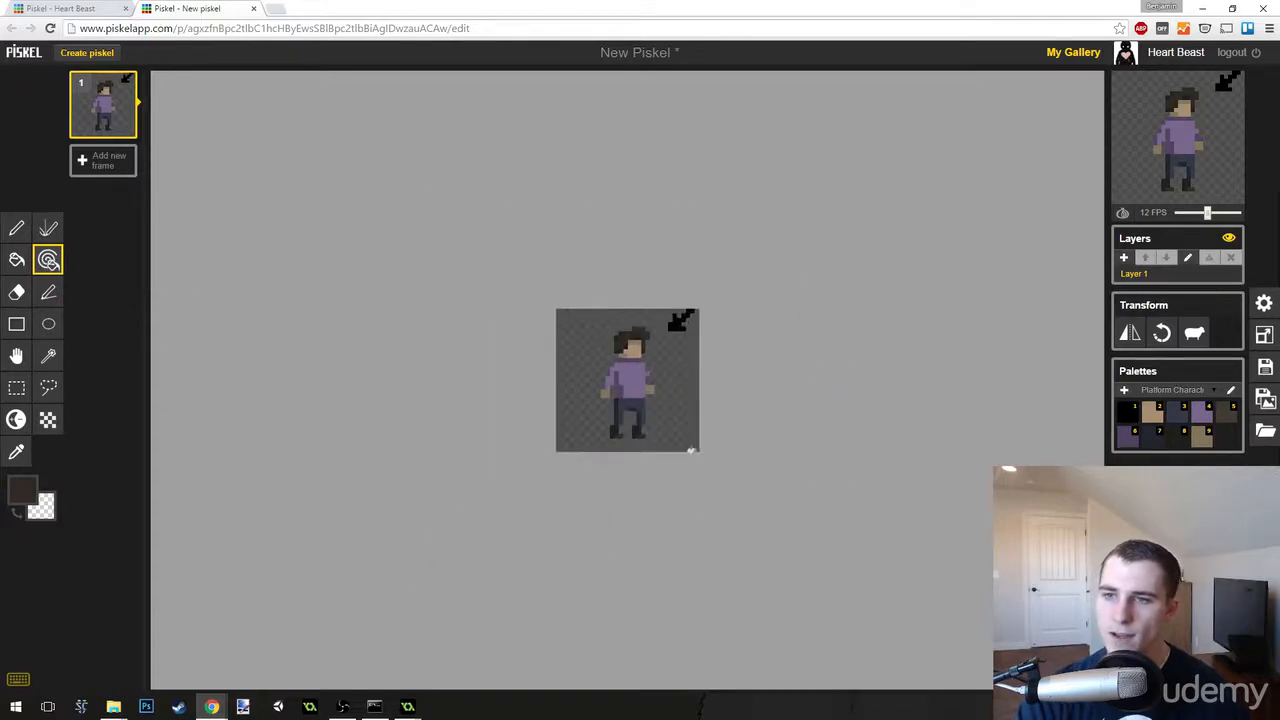
pyautogui.scroll(-3, 684, 448)
pyautogui.scroll(6, 677, 446)
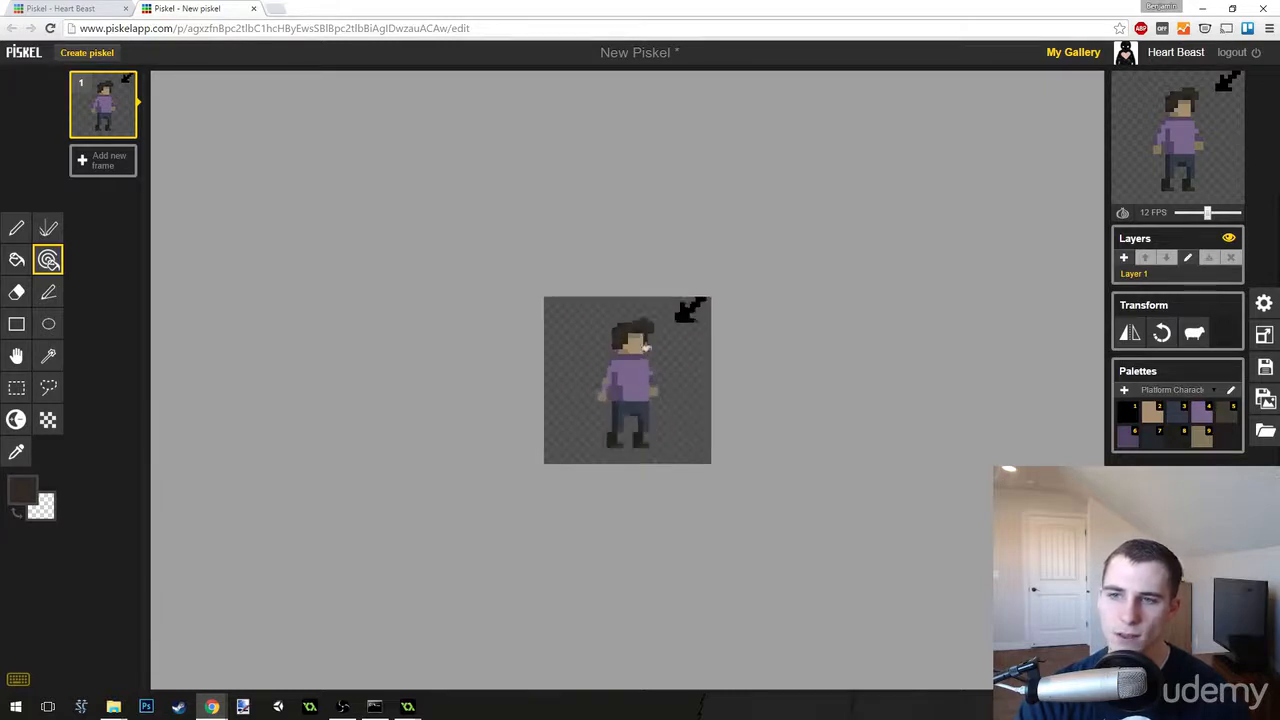
pyautogui.scroll(2, 729, 405)
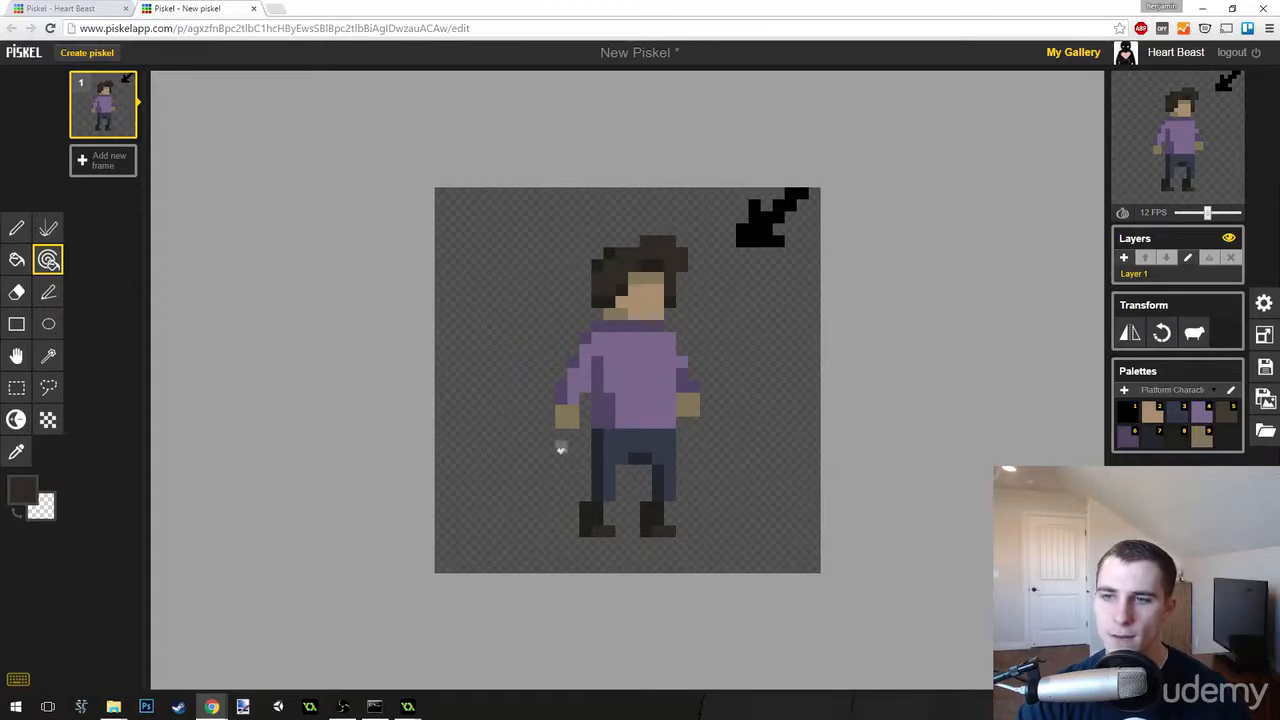
pyautogui.click(1156, 414)
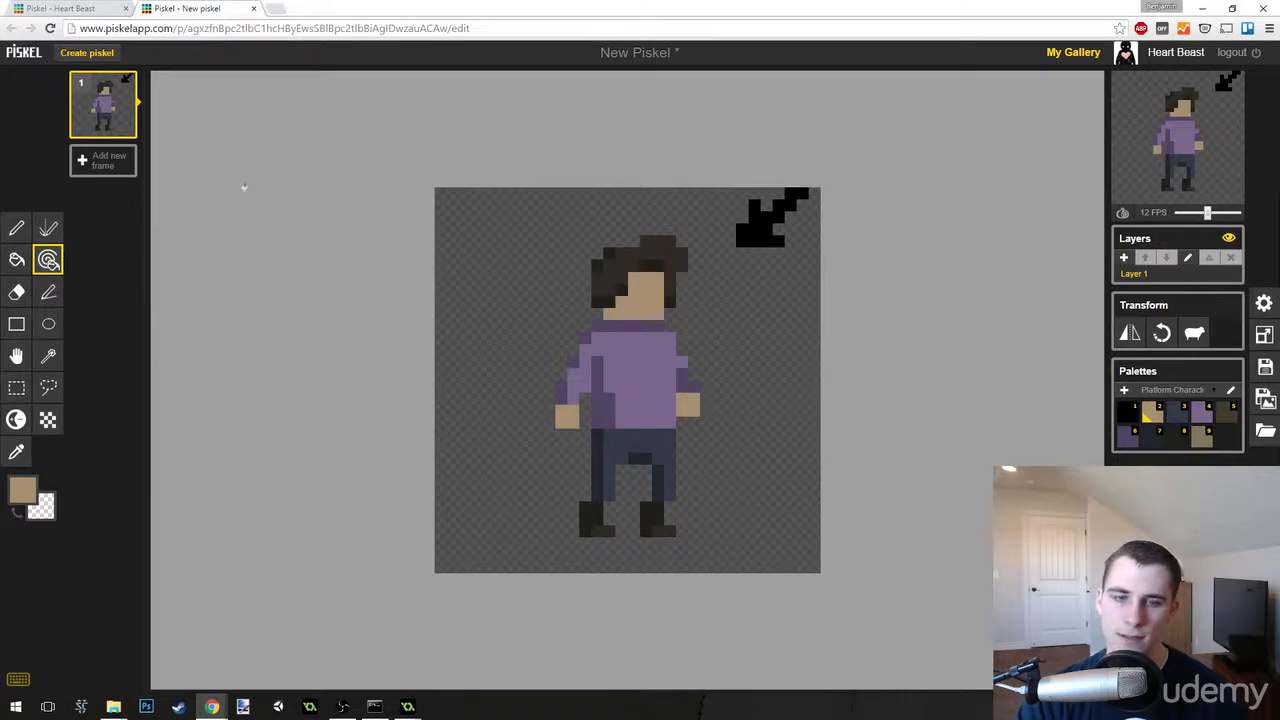
# Save the sprite and paint the lighter skin color onto both hands, leaving some of the darker skin shade.
pyautogui.hotkey('ctrl', 's')
pyautogui.press('p')
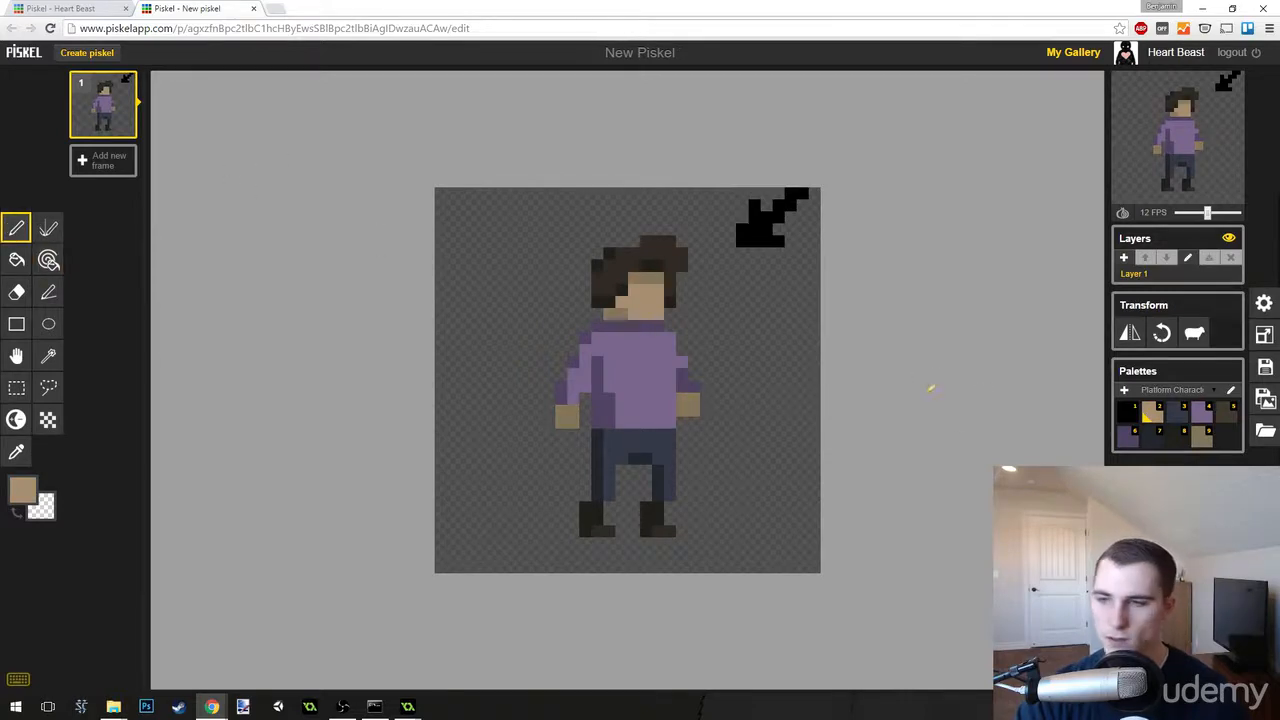
pyautogui.click(689, 396)
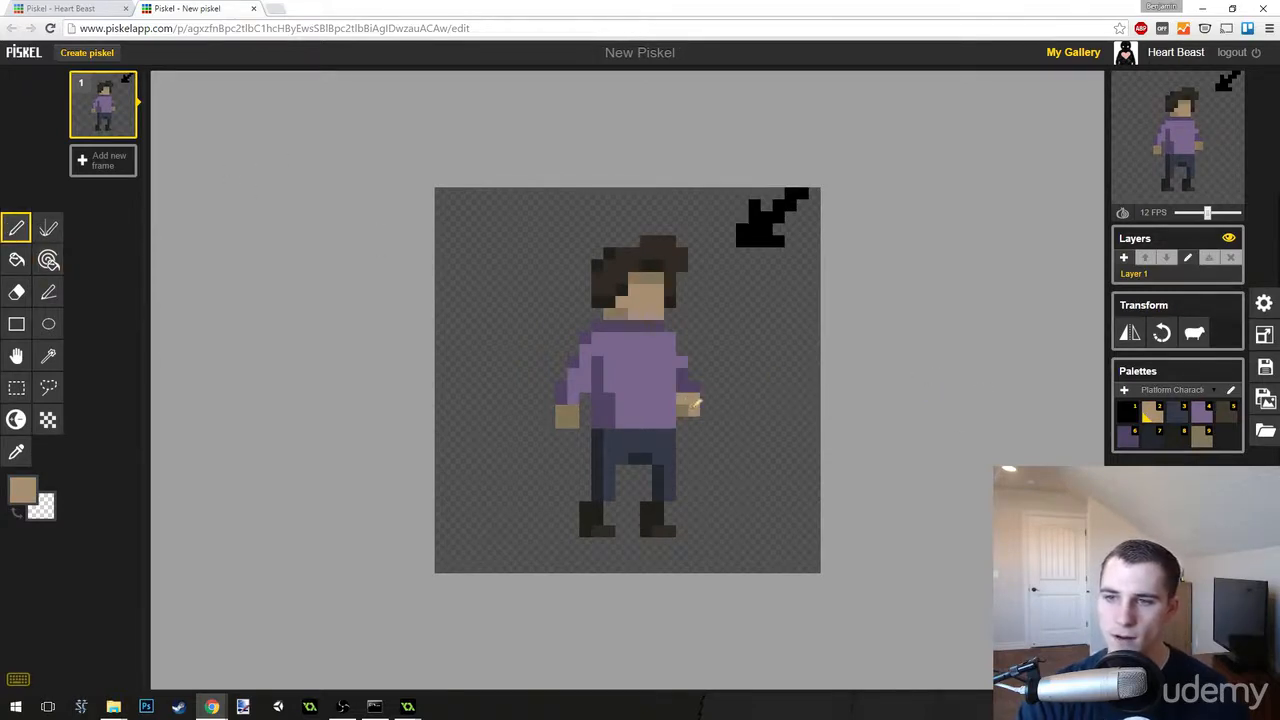
pyautogui.scroll(-3, 652, 386)
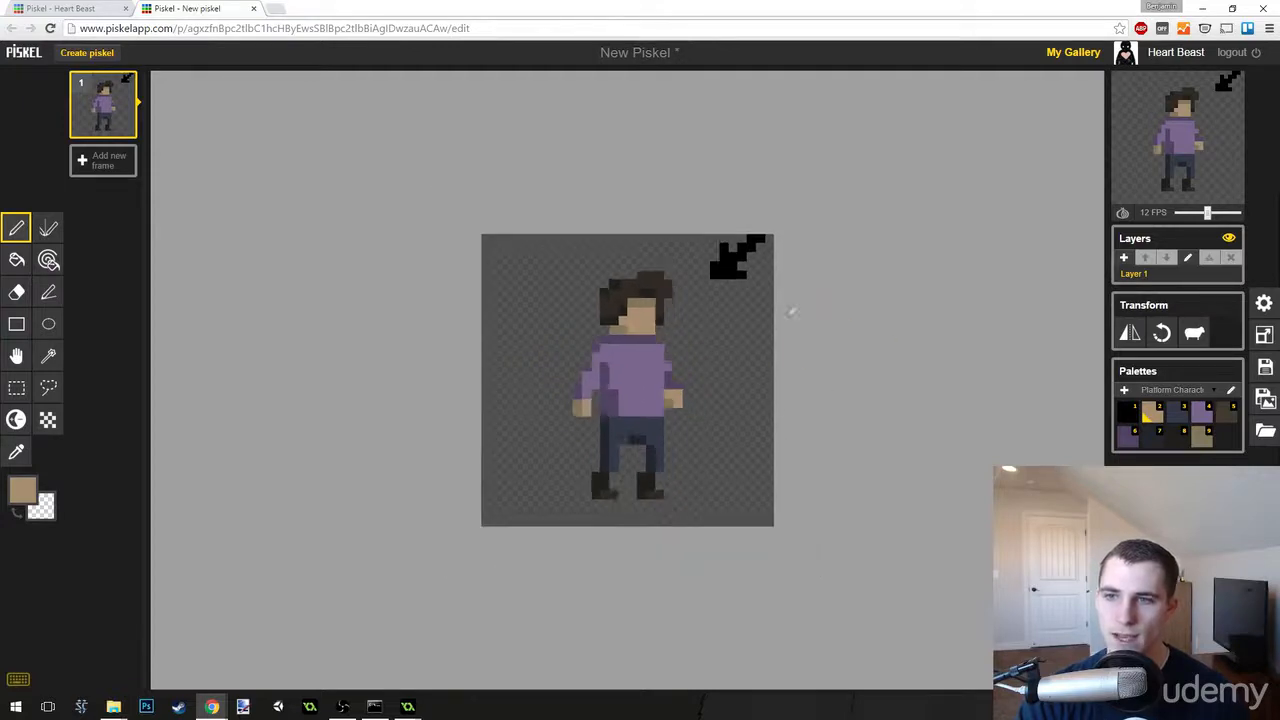
pyautogui.scroll(3, 783, 334)
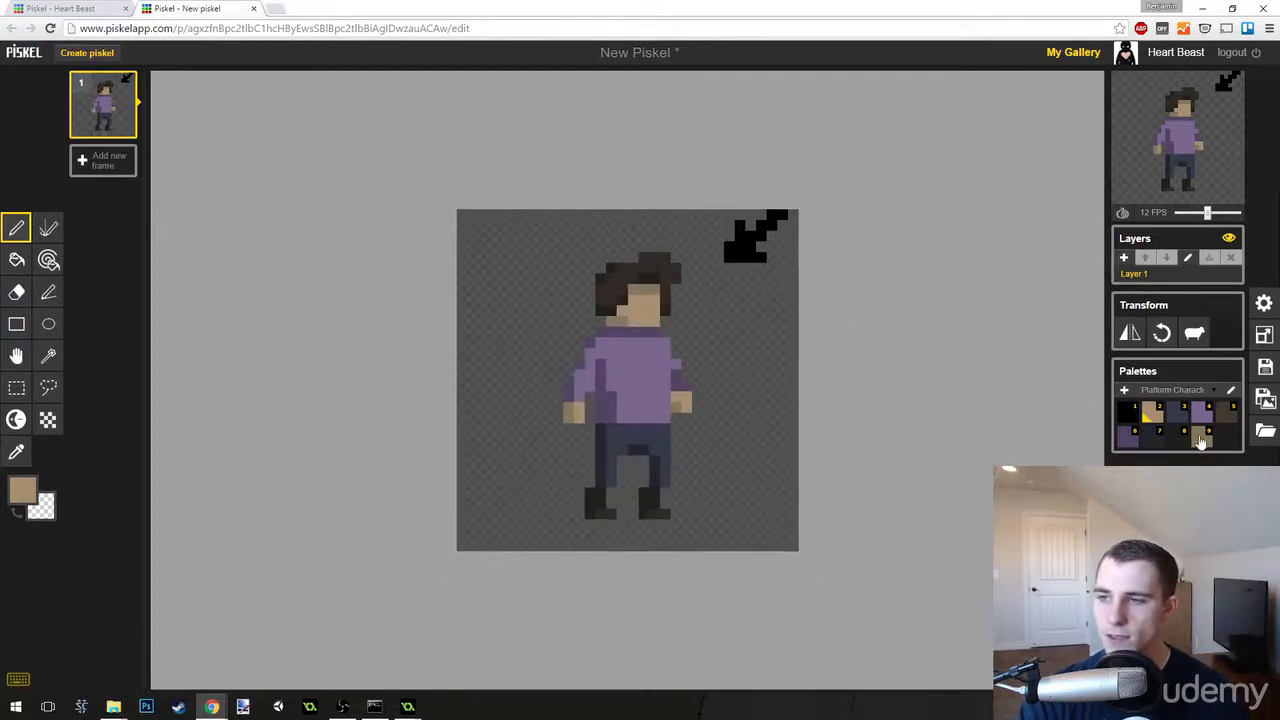
pyautogui.click(1198, 440)
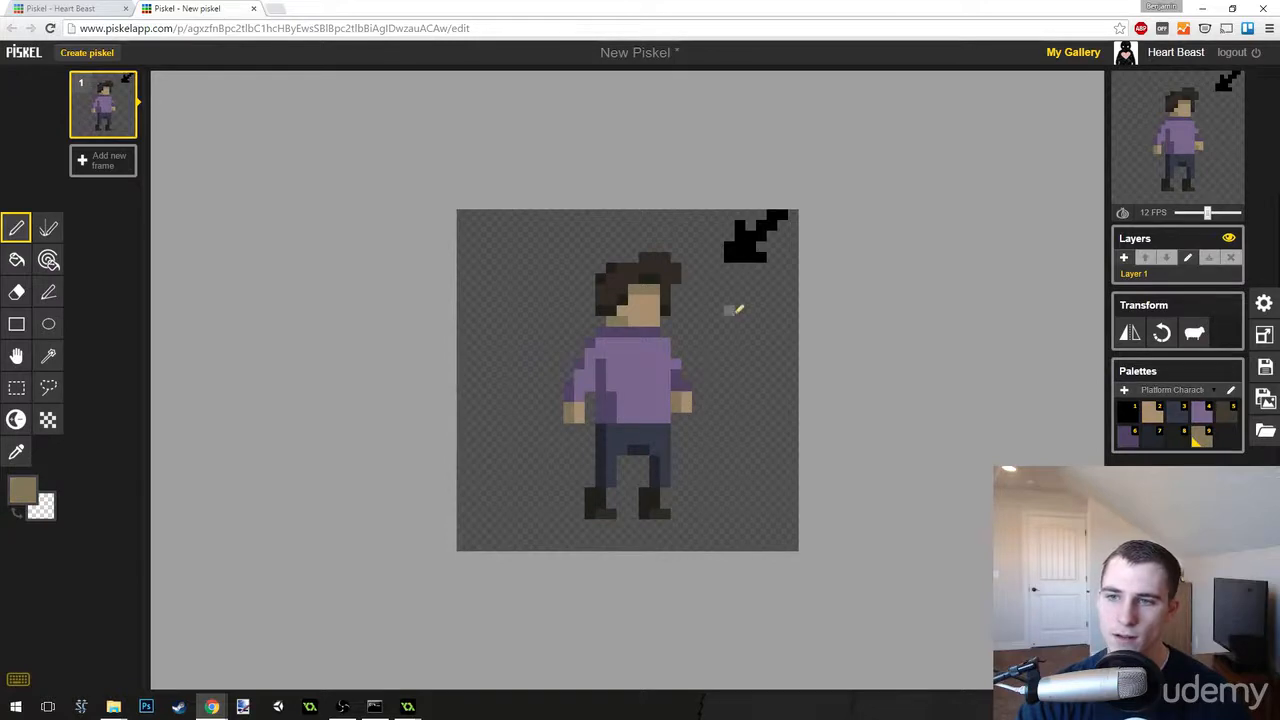
# Examine the whole character's shading and highlights at several magnifications.
pyautogui.click(1200, 412)
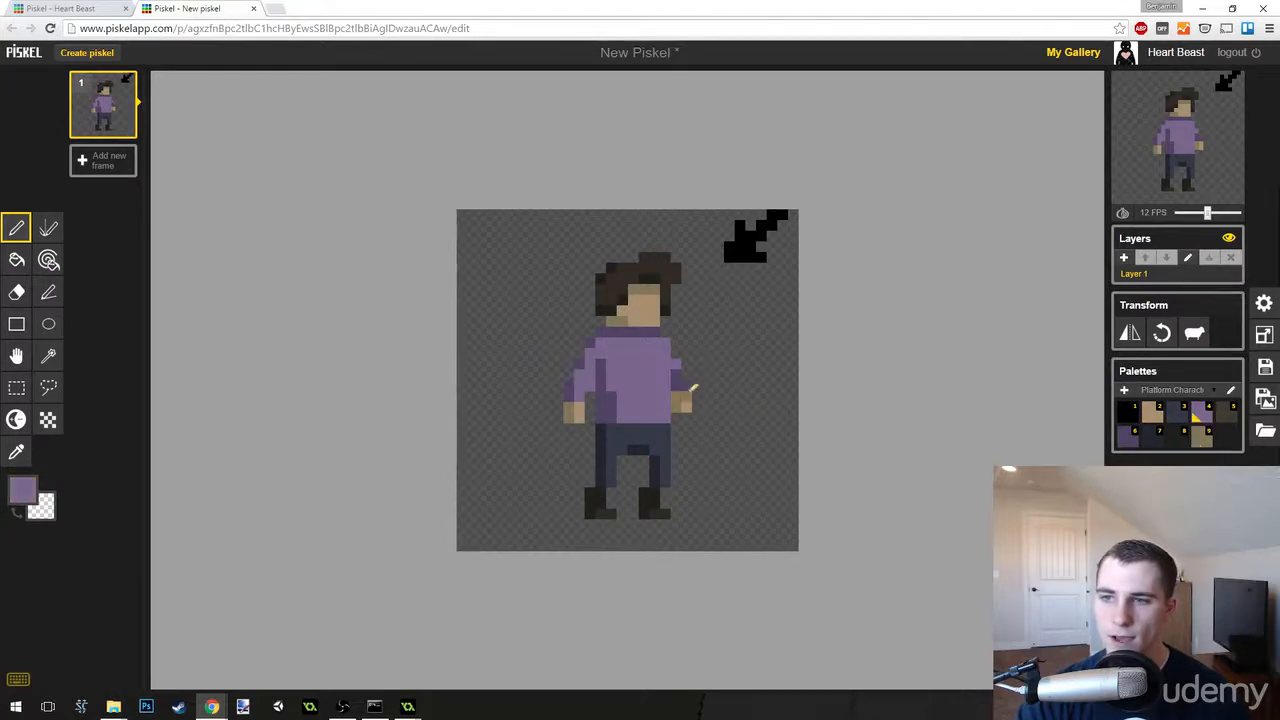
pyautogui.scroll(-1, 700, 302)
pyautogui.scroll(-4, 698, 304)
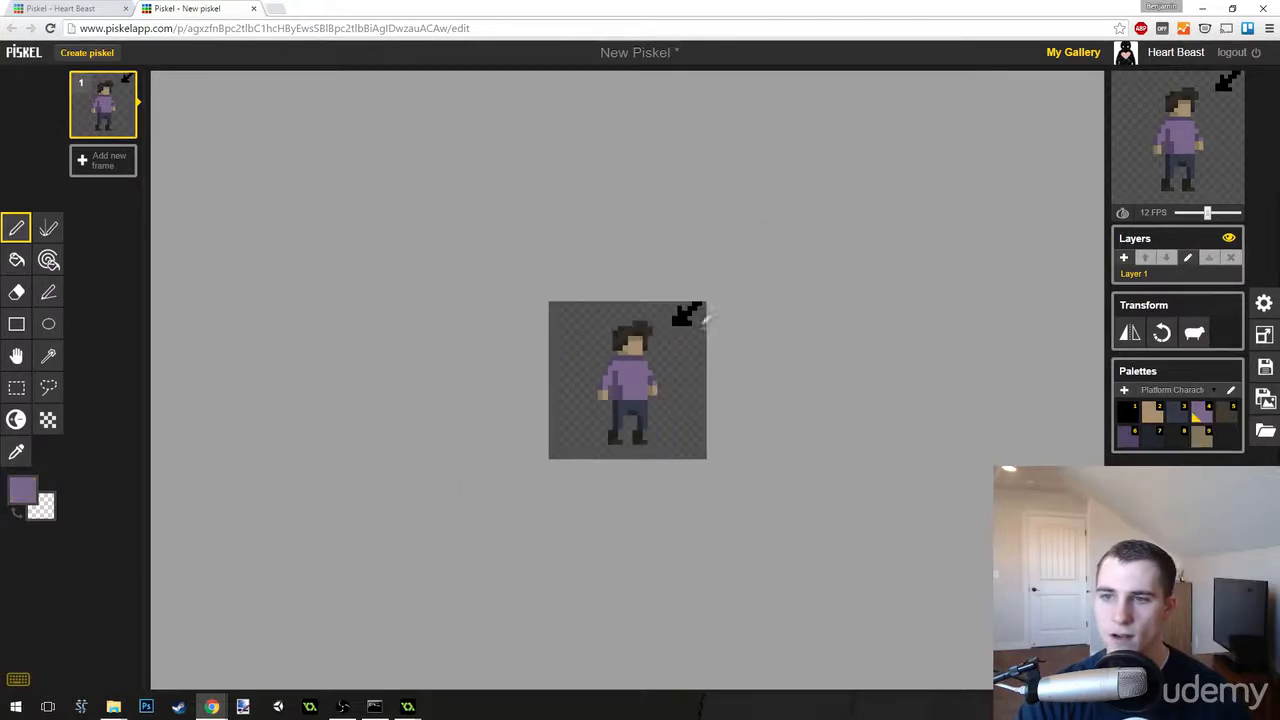
pyautogui.scroll(3, 650, 366)
pyautogui.scroll(2, 645, 421)
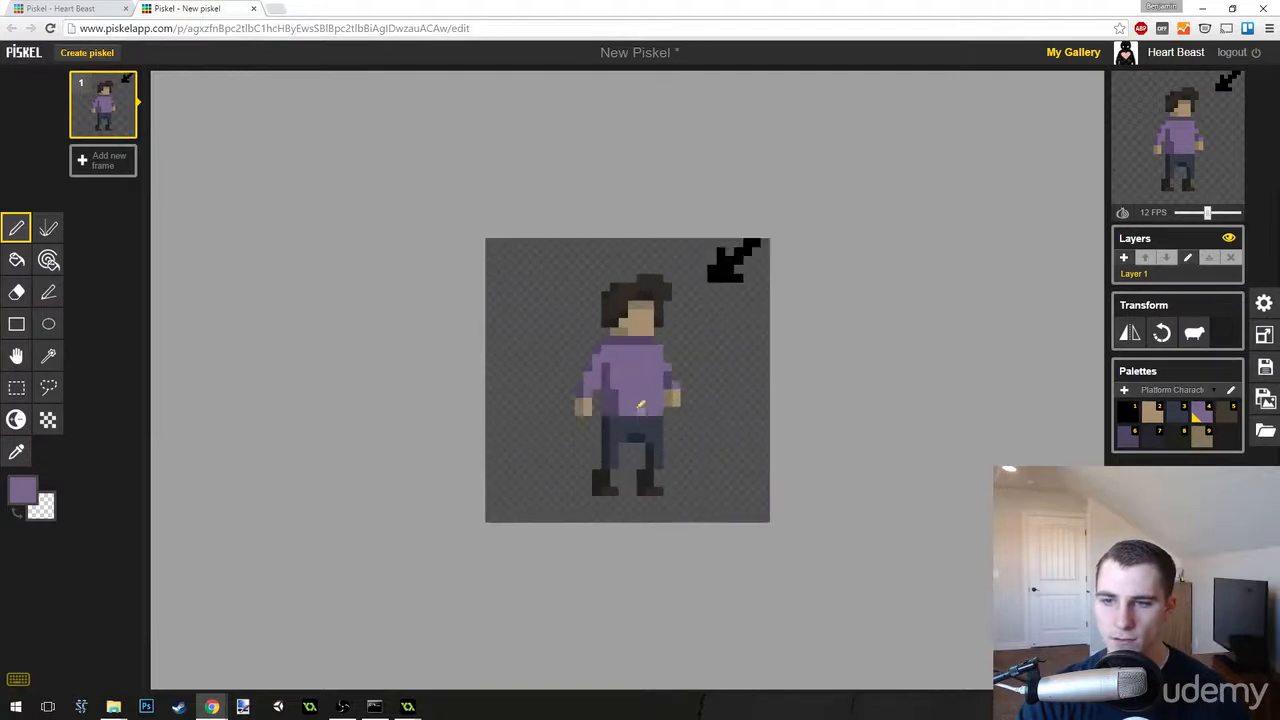
pyautogui.scroll(-4, 655, 405)
pyautogui.scroll(2, 666, 389)
pyautogui.scroll(2, 677, 385)
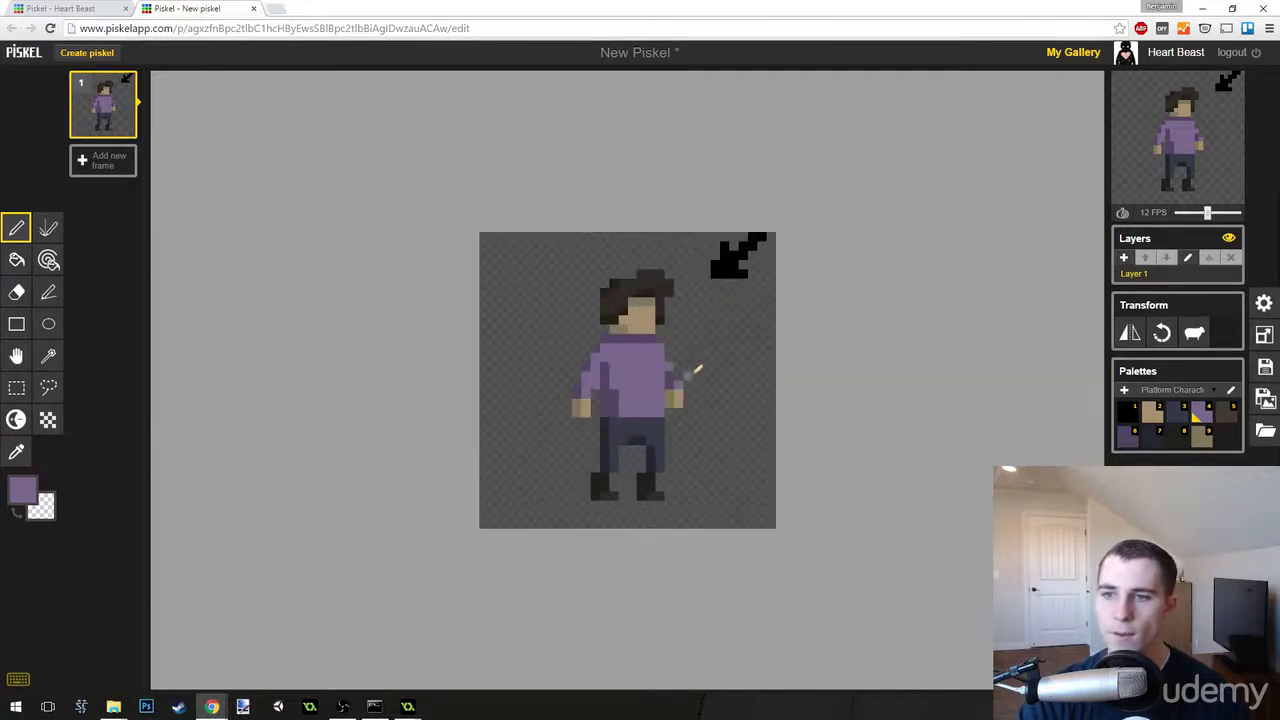
# Erase the entire black light-direction arrow from the canvas beside the character.
pyautogui.moveTo(722, 277); pyautogui.dragTo(773, 221)
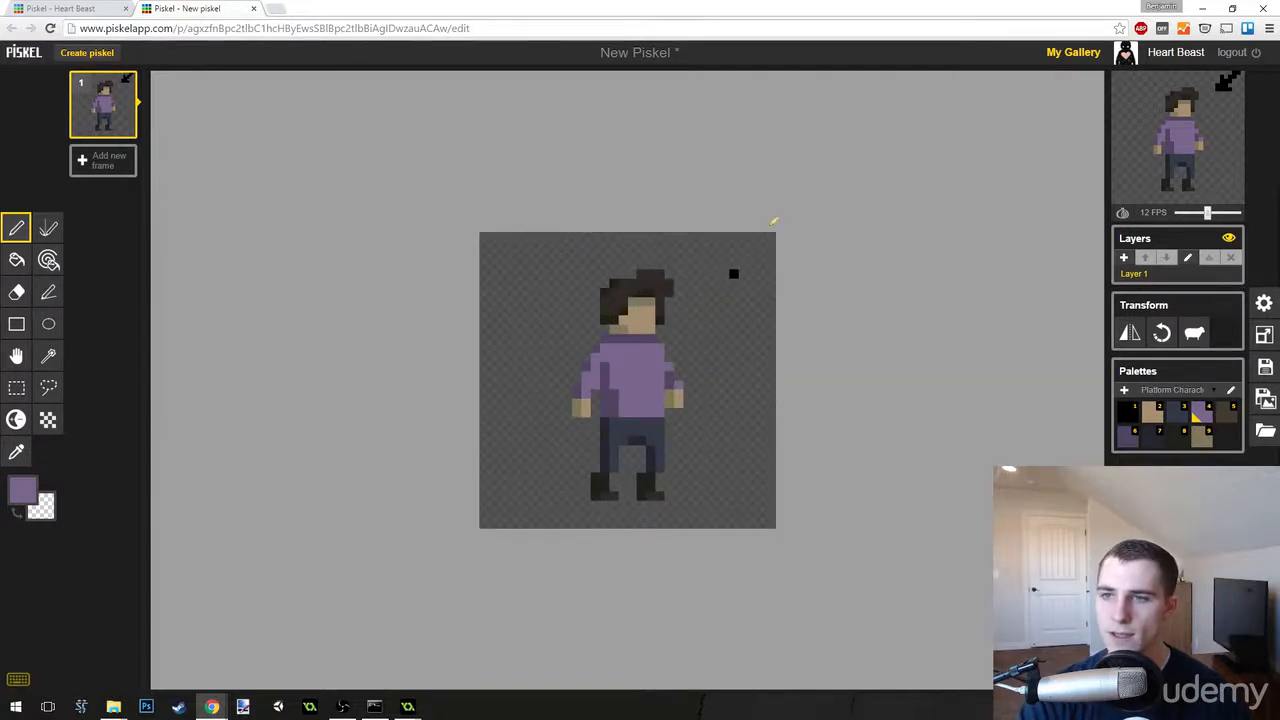
pyautogui.scroll(-3, 700, 334)
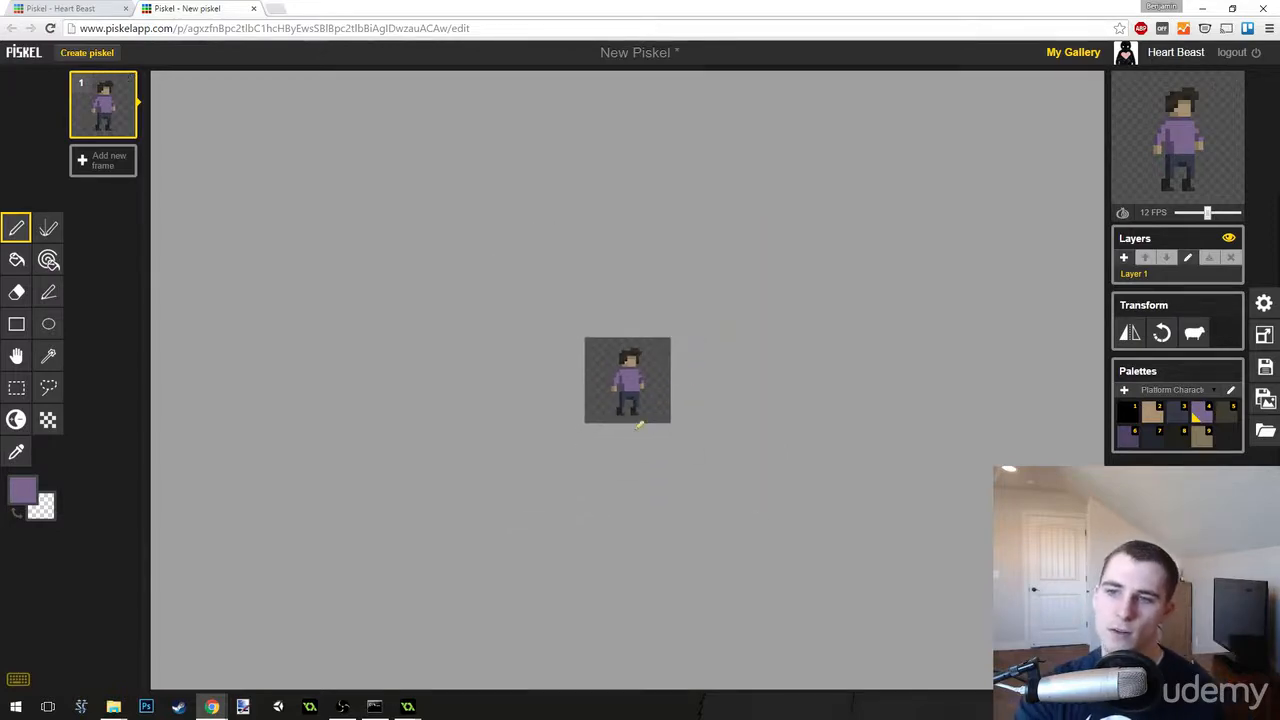
pyautogui.scroll(1, 650, 425)
pyautogui.scroll(3, 650, 425)
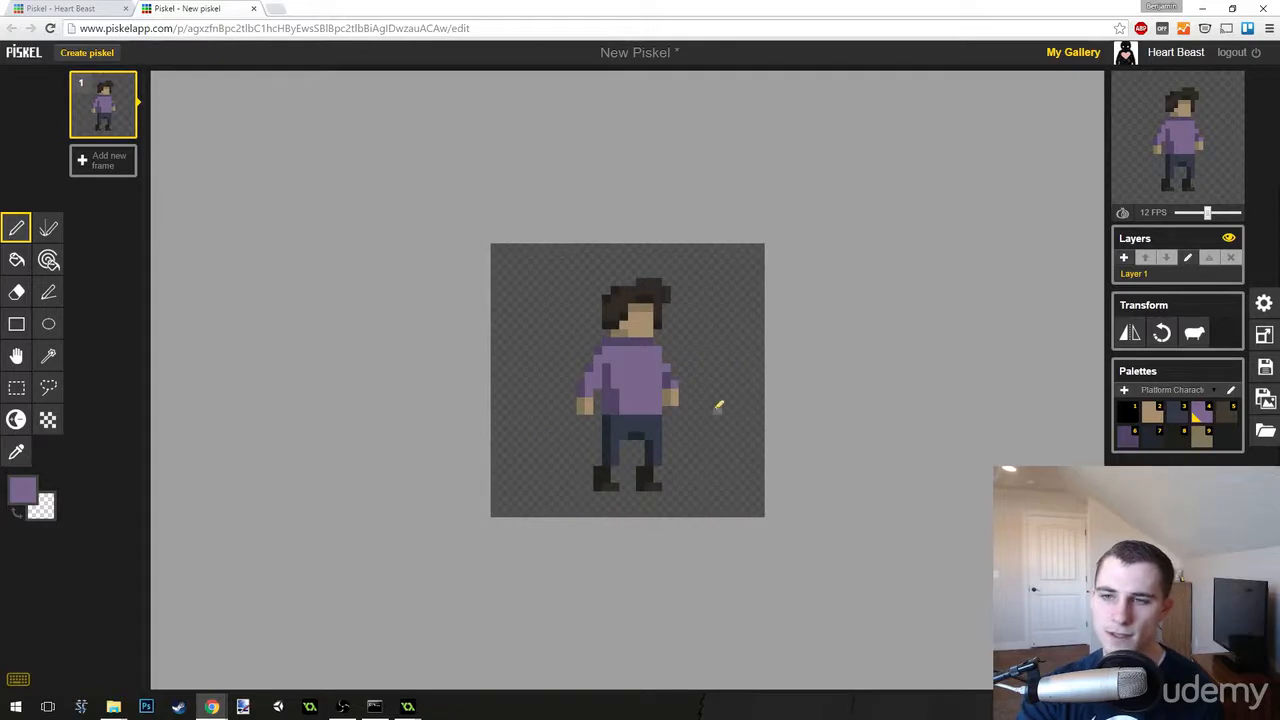